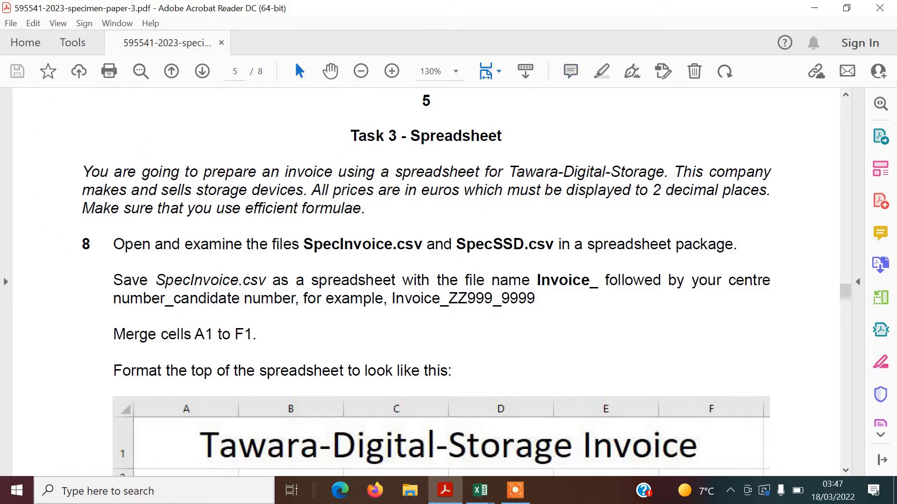
# Highlight the phrase 'euros … 2 decimal places' in yellow in the task introduction
pyautogui.tripleClick(270, 198)
pyautogui.click(270, 198)
pyautogui.moveTo(423, 192); pyautogui.dragTo(732, 196)
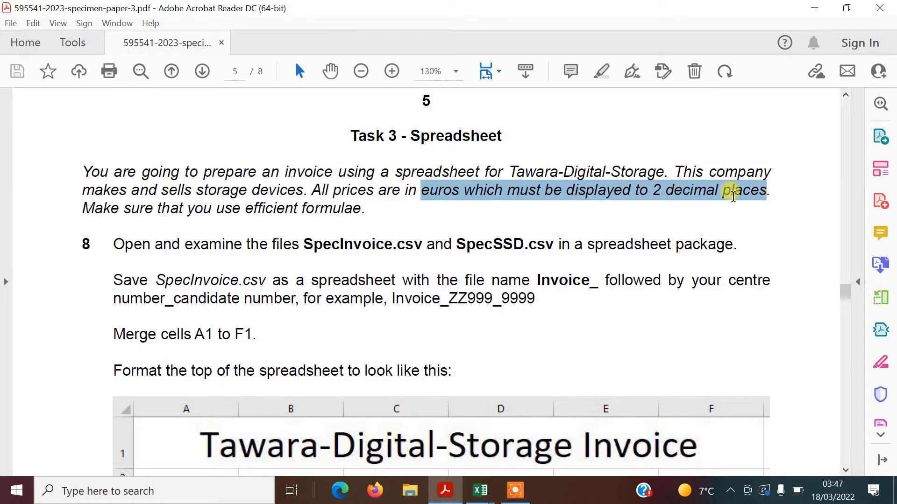
pyautogui.click(431, 189)
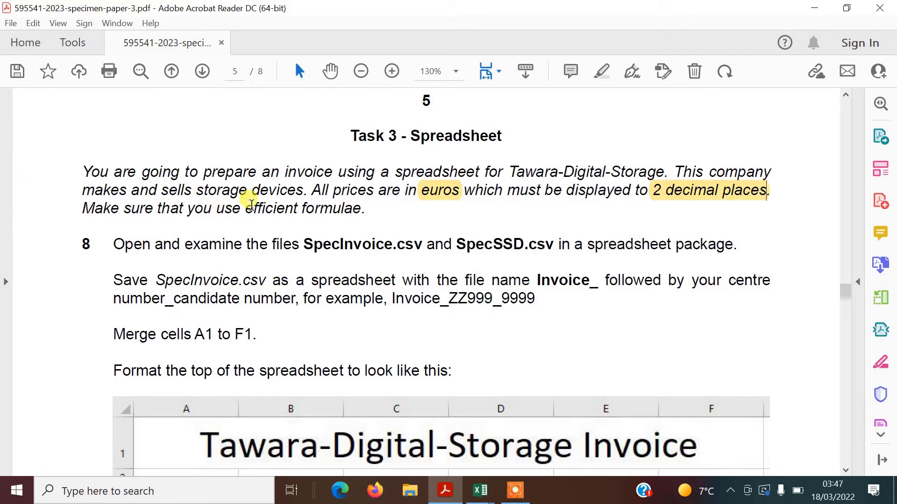
# Highlight the word 'efficient' in yellow
pyautogui.moveTo(244, 206); pyautogui.dragTo(301, 207)
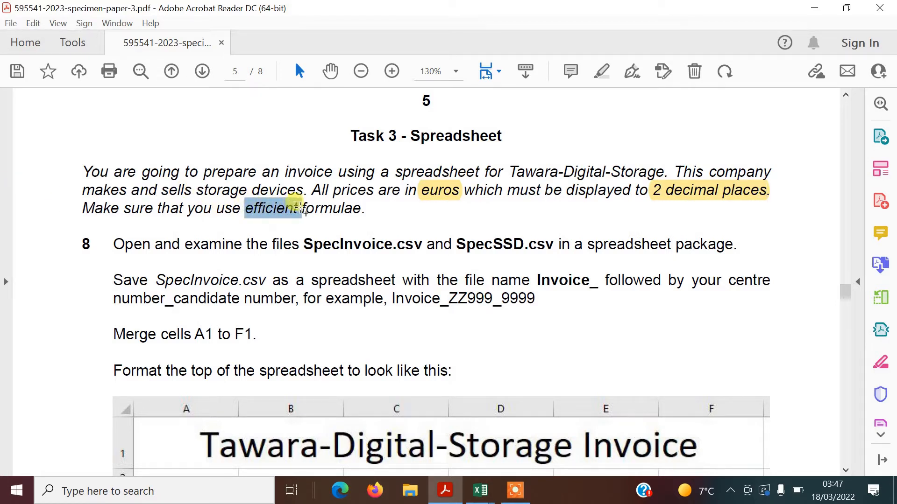
pyautogui.click(317, 182)
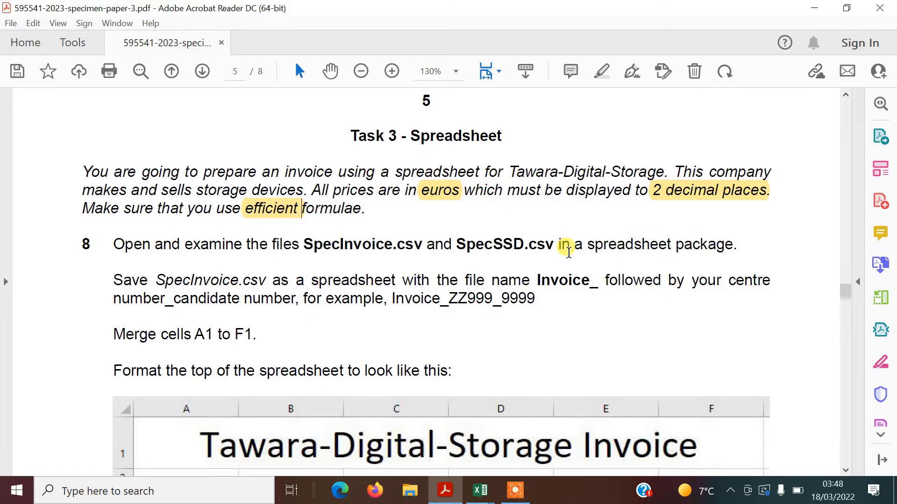
pyautogui.press('alt')
# Tile the SpecSSD and SpecInvoice workbooks vertically side by side with Arrange All
pyautogui.hotkey('alt', 'Tab')
pyautogui.hotkey('alt', 'Tab')
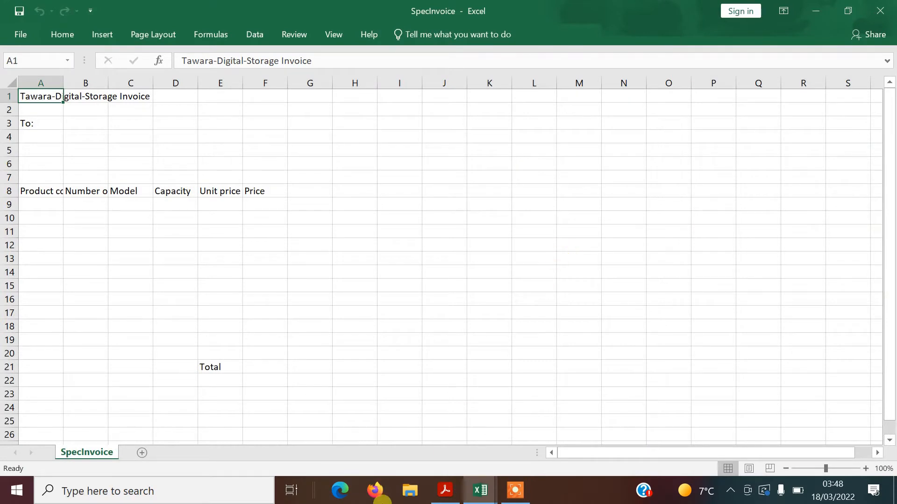
pyautogui.moveTo(479, 491)
pyautogui.click(564, 388)
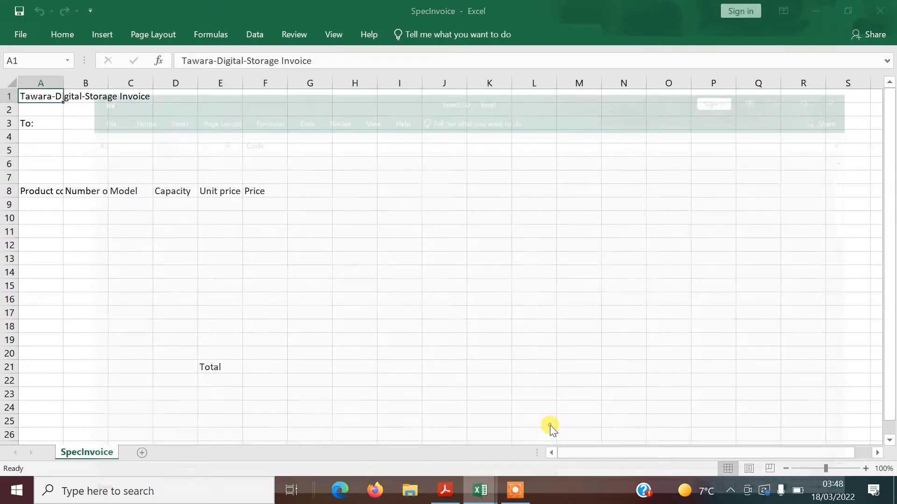
pyautogui.click(329, 35)
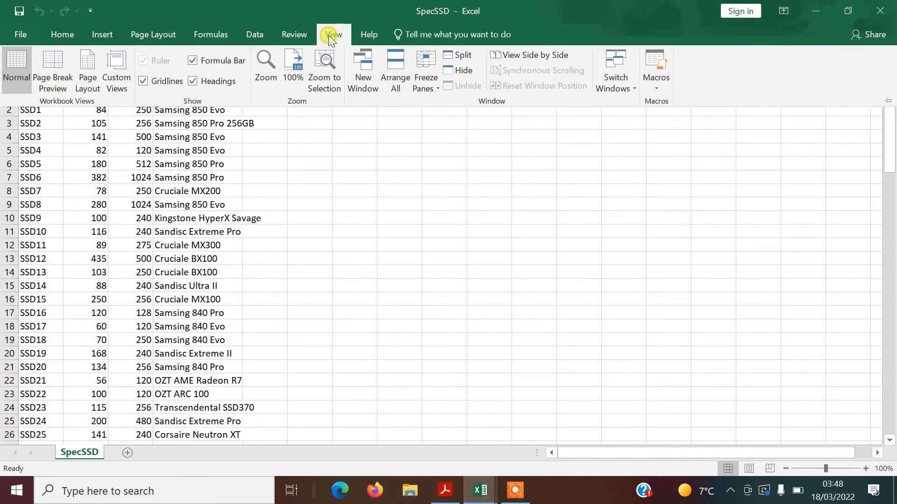
pyautogui.click(397, 68)
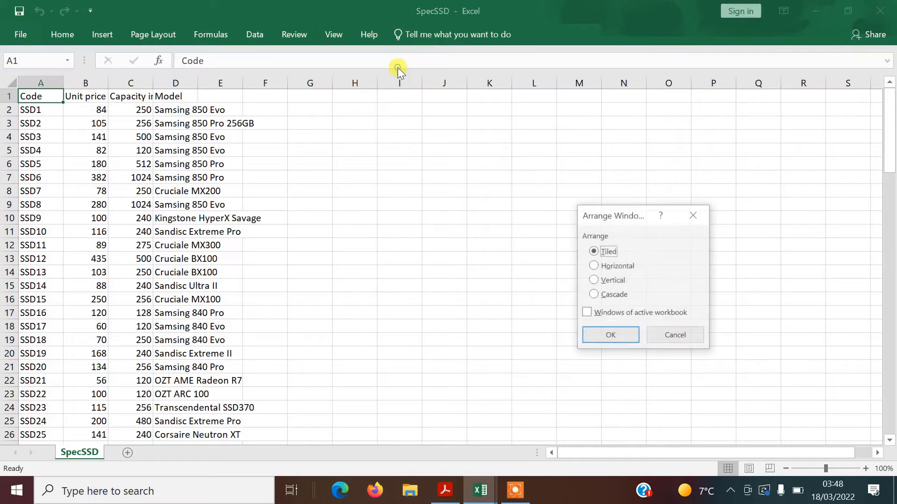
pyautogui.click(612, 281)
pyautogui.click(624, 335)
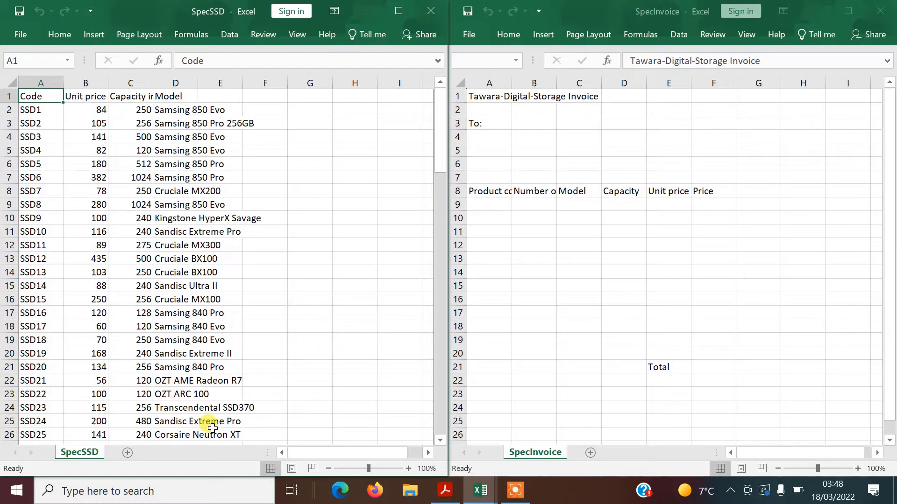
pyautogui.hotkey('alt', 'Tab')
pyautogui.hotkey('alt', 'Tab')
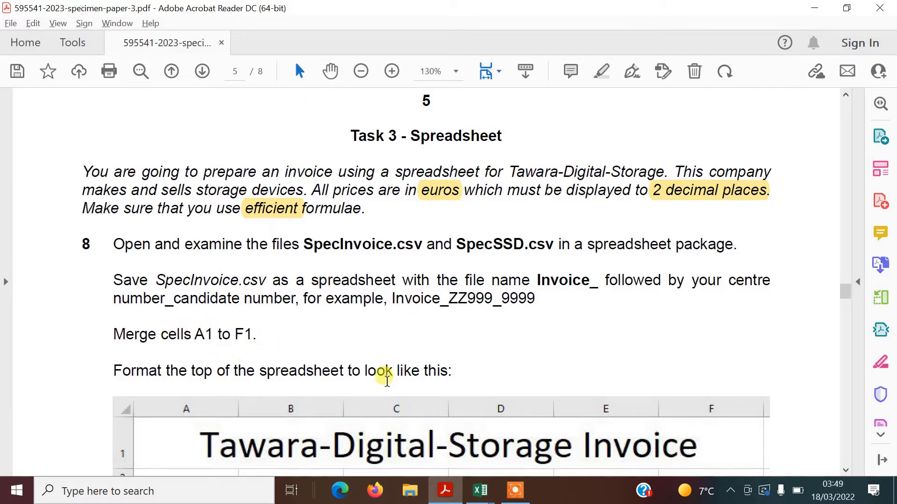
pyautogui.hotkey('alt', 'Tab')
# Save SpecInvoice in the 0417_y23_ss_3 folder as Excel Workbook 'Invoice_30445_12345'
pyautogui.click(481, 145)
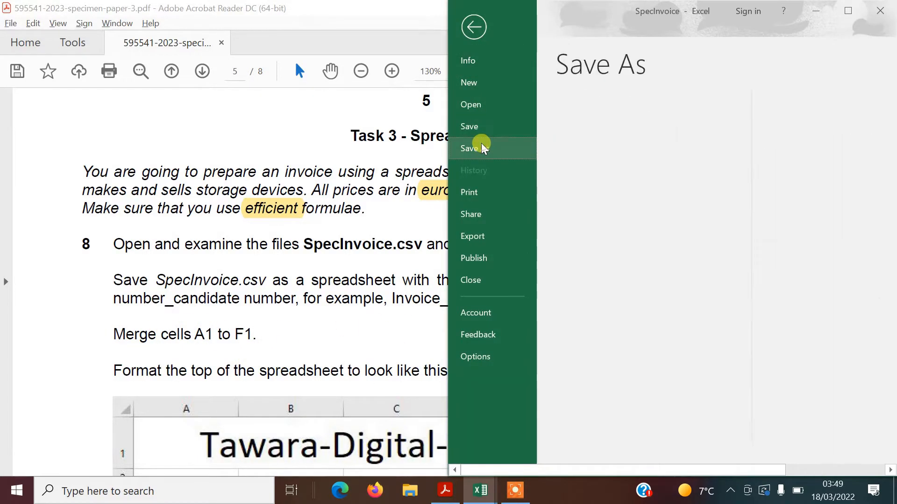
pyautogui.click(861, 131)
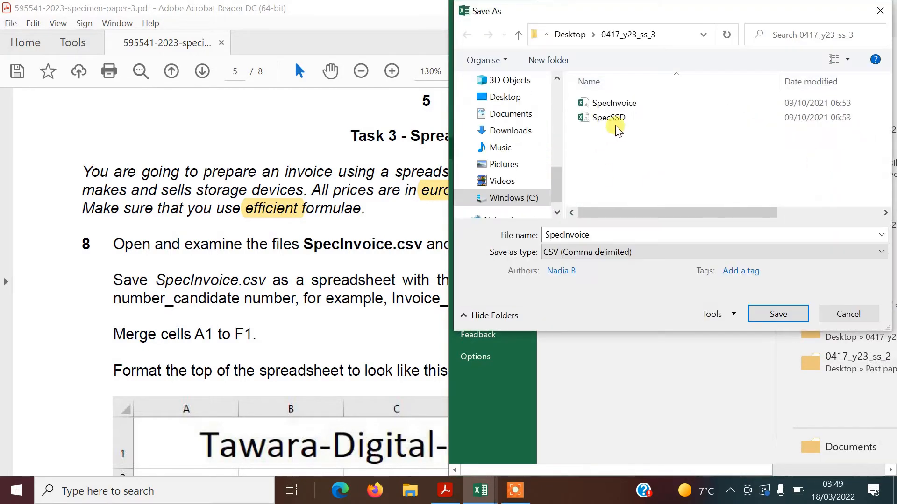
pyautogui.hotkey('ctrl', 'a')
pyautogui.write('Invoice_30445_12345')
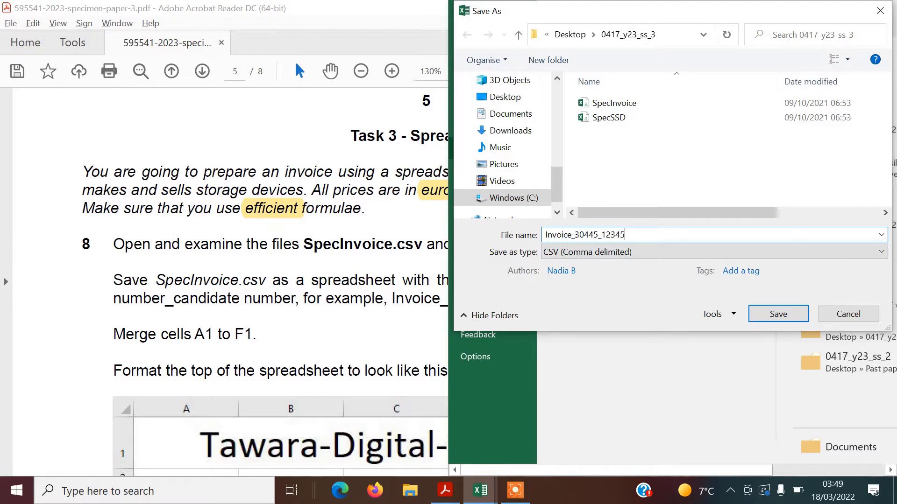
pyautogui.click(623, 256)
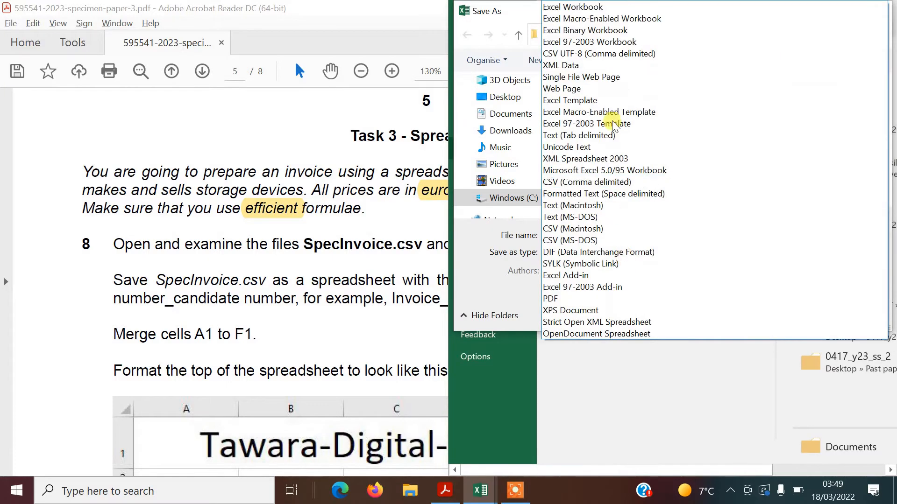
pyautogui.click(603, 6)
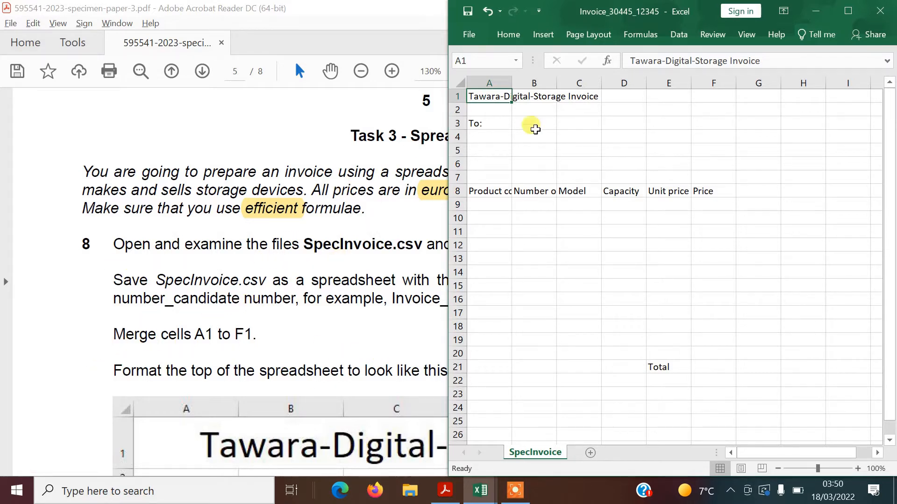
# Merge and centre cells A1:F1 so the Tawara-Digital-Storage Invoice title spans them
pyautogui.click(533, 148)
pyautogui.moveTo(484, 95); pyautogui.dragTo(705, 95)
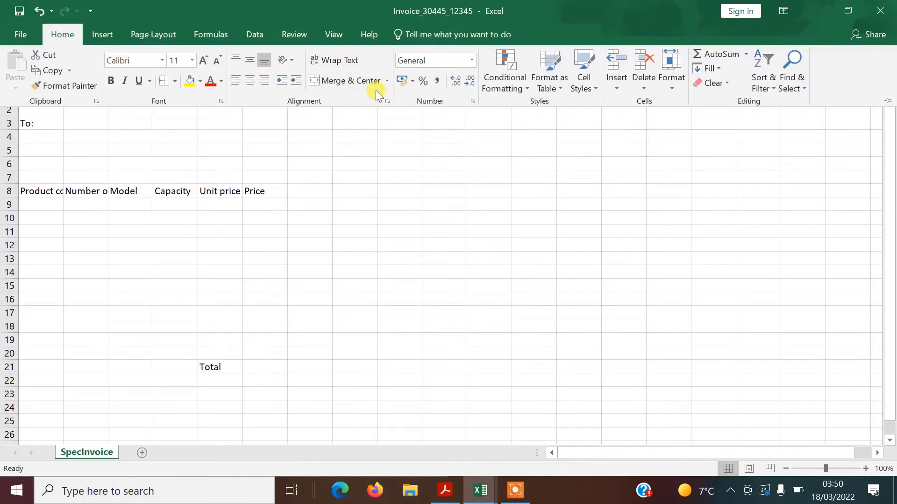
pyautogui.click(369, 81)
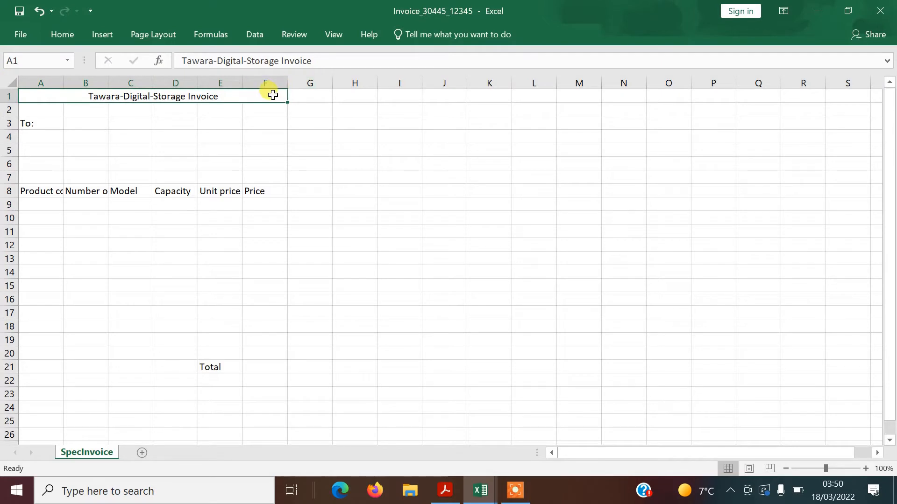
pyautogui.rightClick(273, 95)
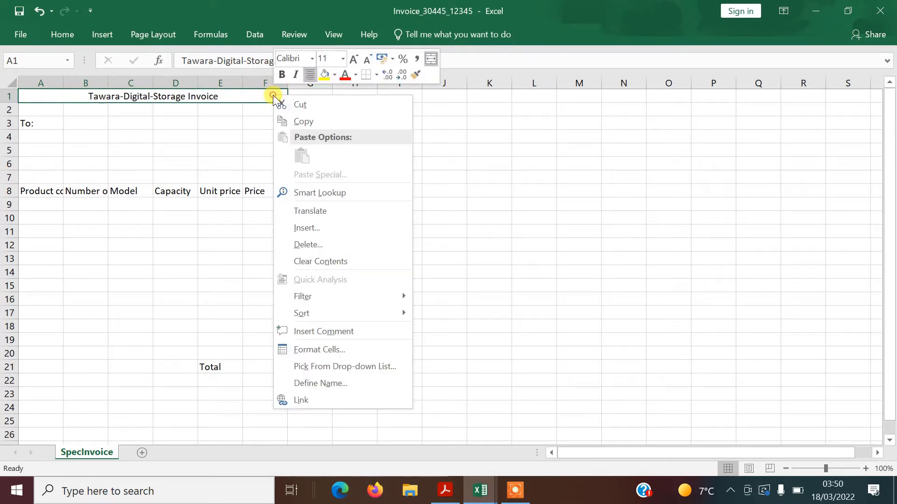
pyautogui.click(479, 245)
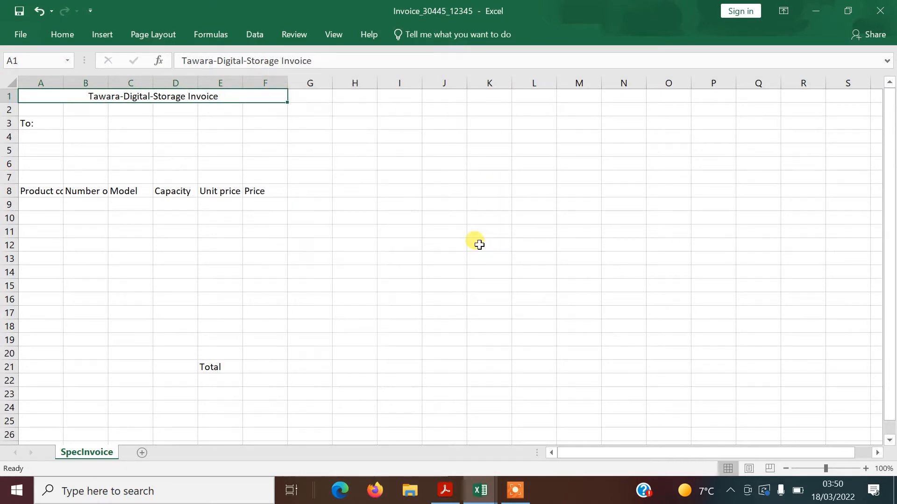
pyautogui.click(290, 177)
pyautogui.hotkey('alt', 'Tab')
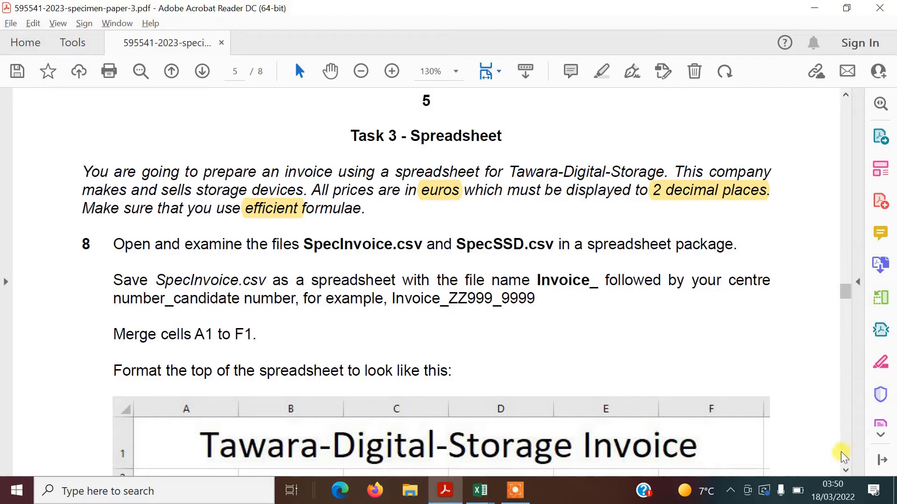
pyautogui.click(846, 470)
# Scroll the exam paper to questions 9 and 10, then return to the Excel invoice
pyautogui.click(846, 470)
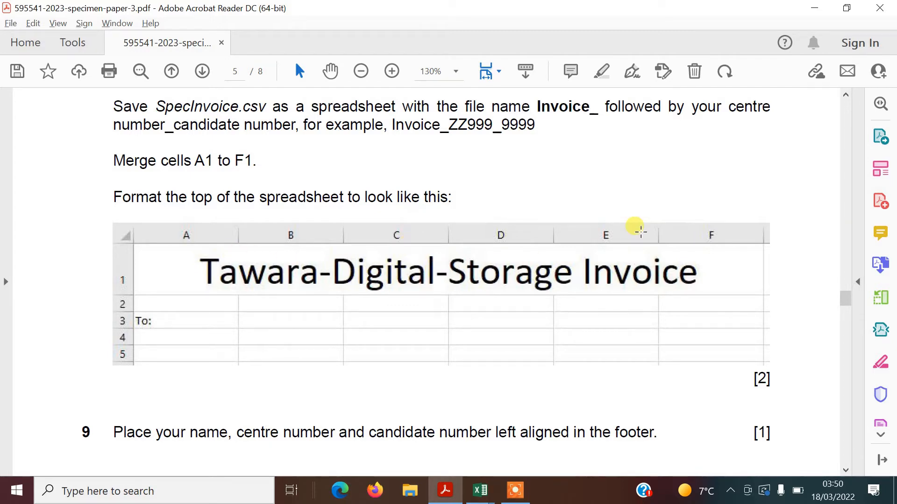
pyautogui.hotkey('alt', 'Tab')
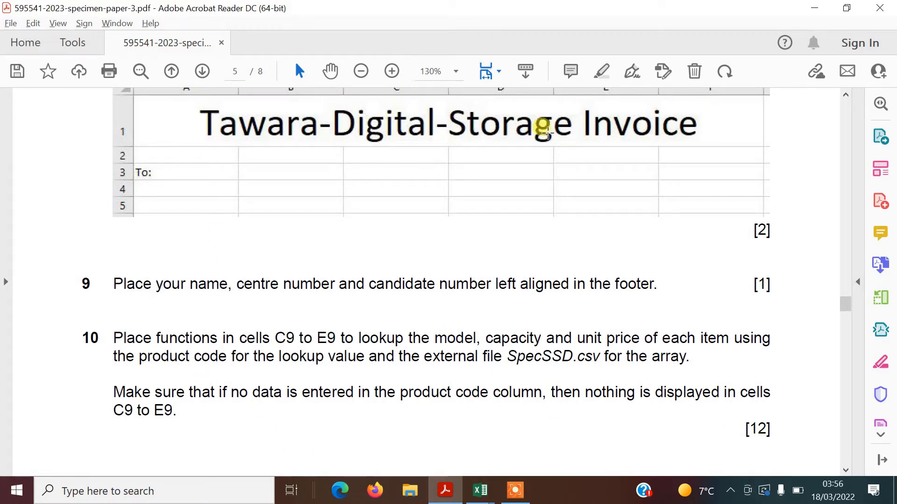
pyautogui.hotkey('alt', 'Tab')
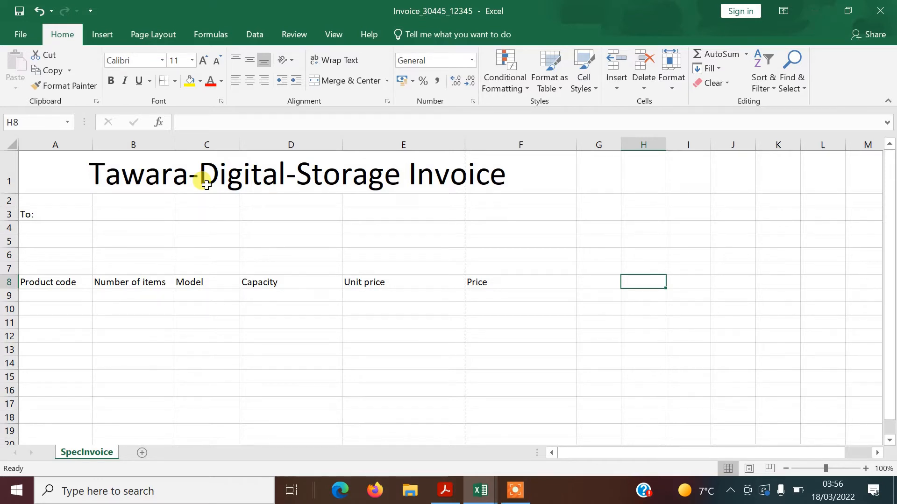
# Switch the invoice sheet to Page Layout view and scroll down to the page footer
pyautogui.hotkey('alt', 'Tab')
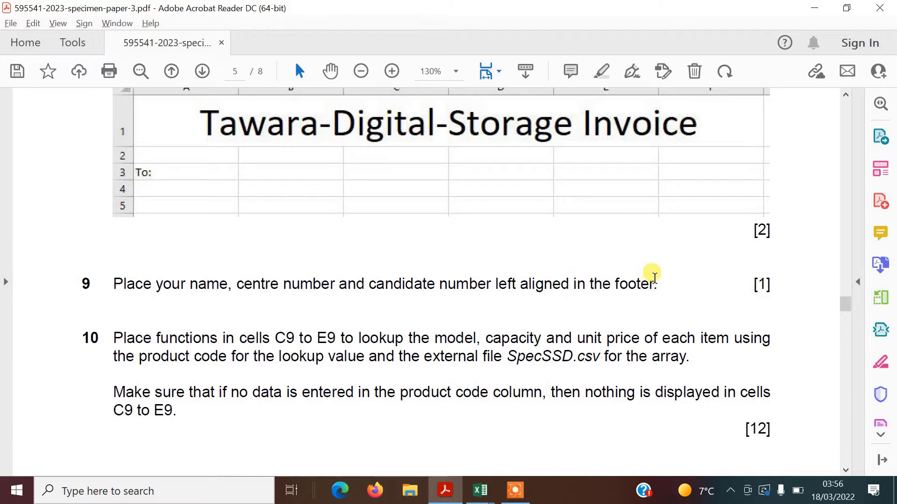
pyautogui.hotkey('alt', 'Tab')
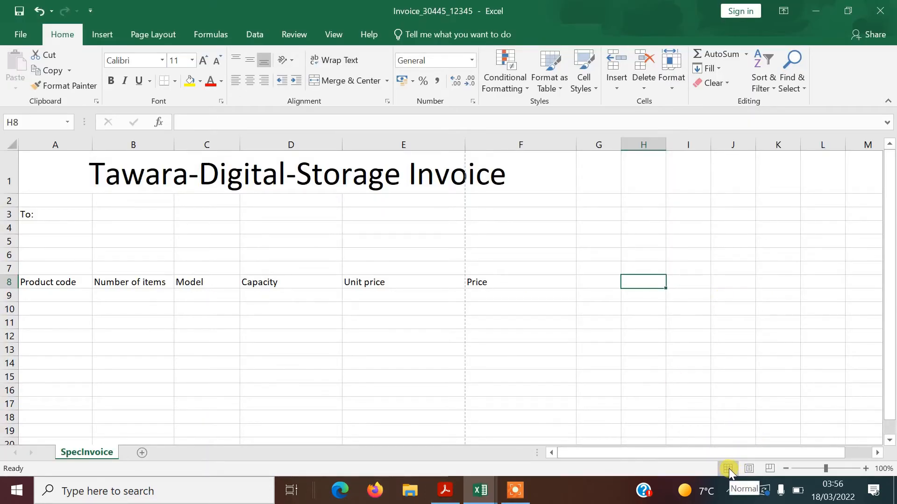
pyautogui.click(748, 467)
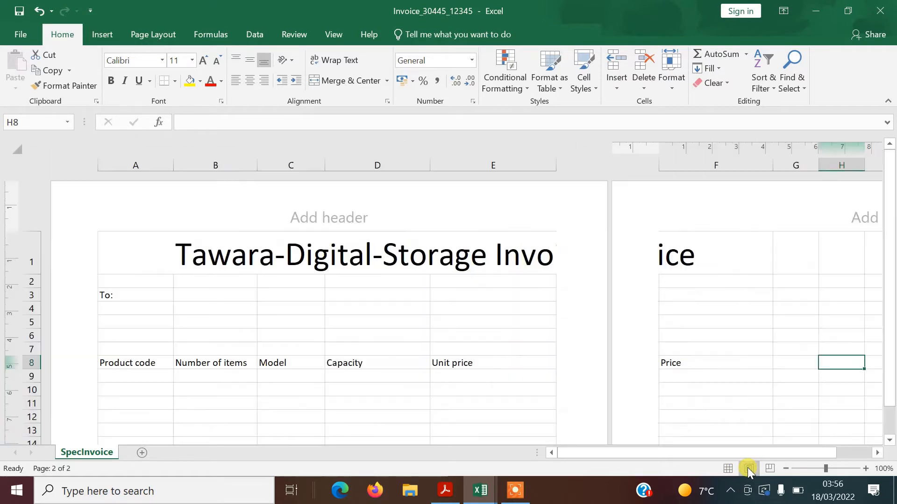
pyautogui.moveTo(889, 195); pyautogui.dragTo(892, 280)
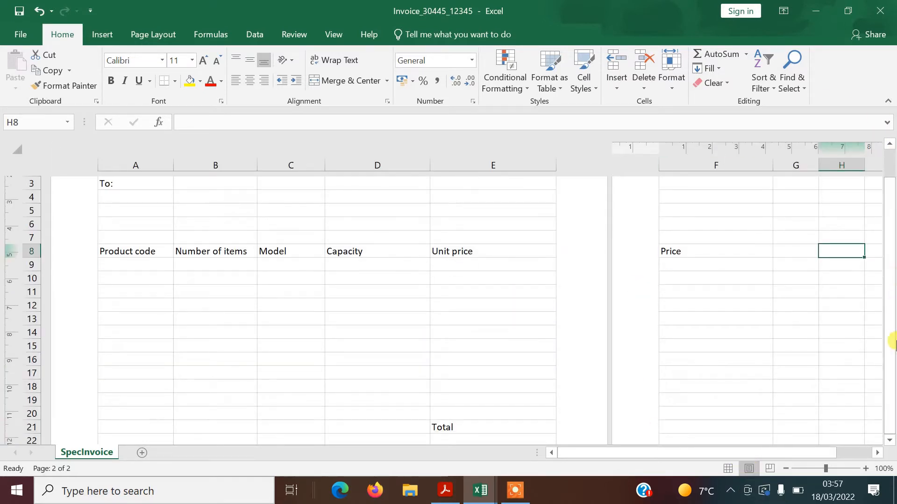
pyautogui.click(889, 440)
pyautogui.moveTo(889, 441); pyautogui.dragTo(890, 441)
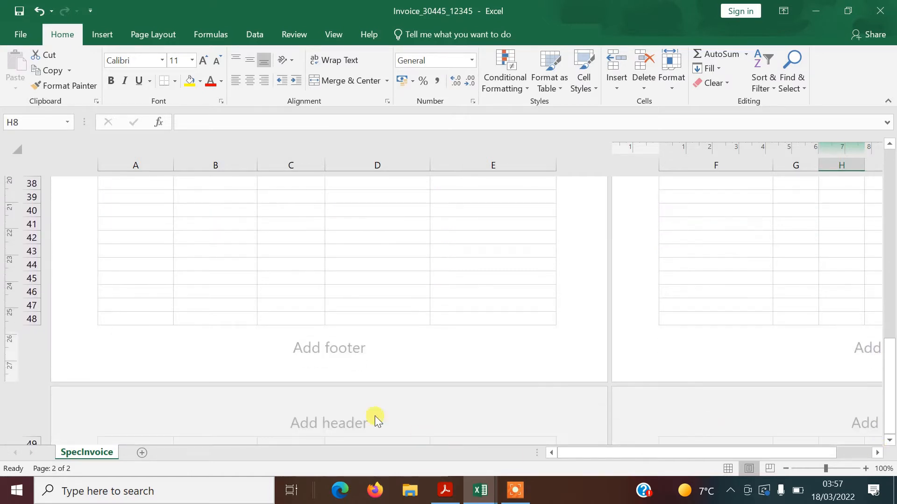
# Enter the candidate's name, centre number and candidate number in the left footer, then return to Normal view
pyautogui.click(325, 347)
pyautogui.click(185, 351)
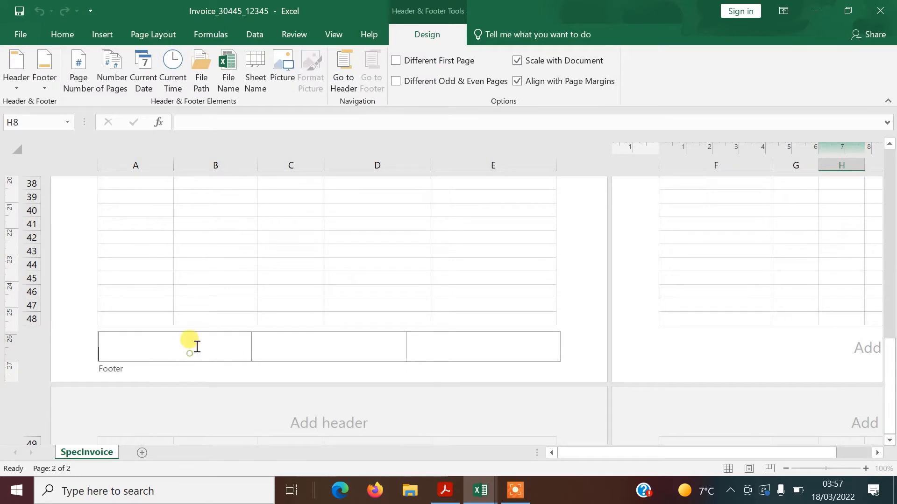
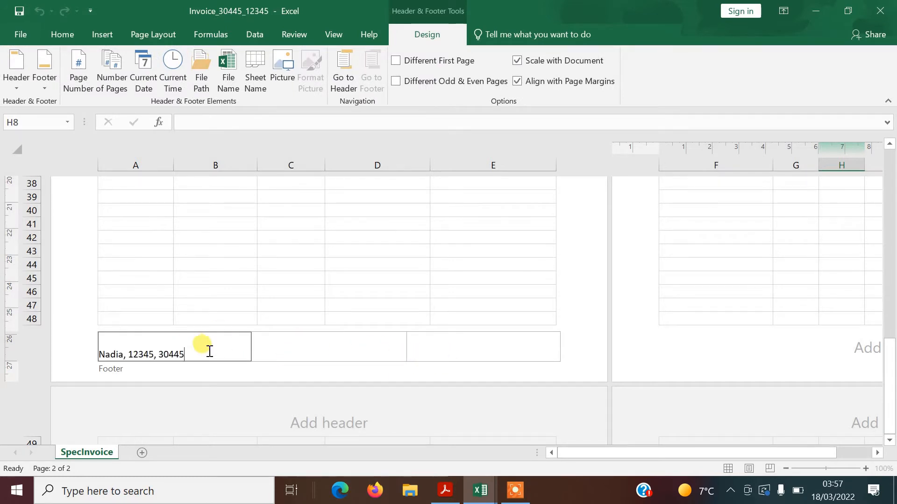
pyautogui.click(353, 251)
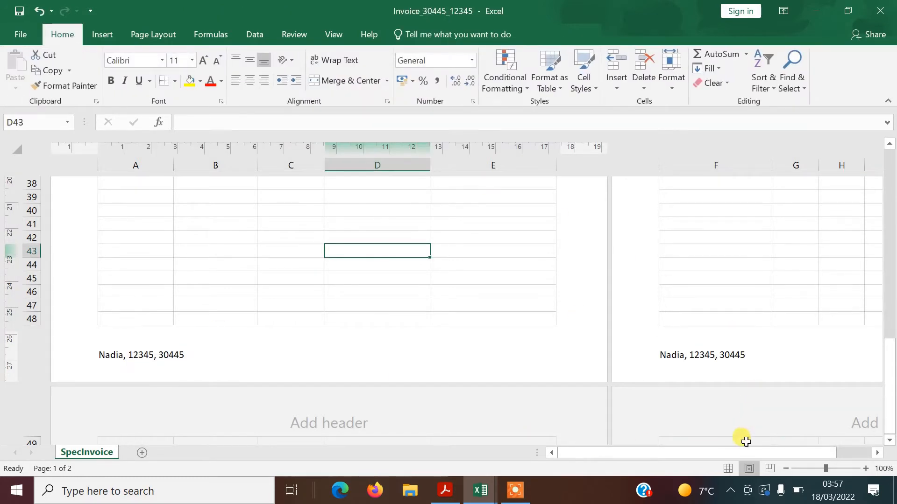
pyautogui.click(728, 469)
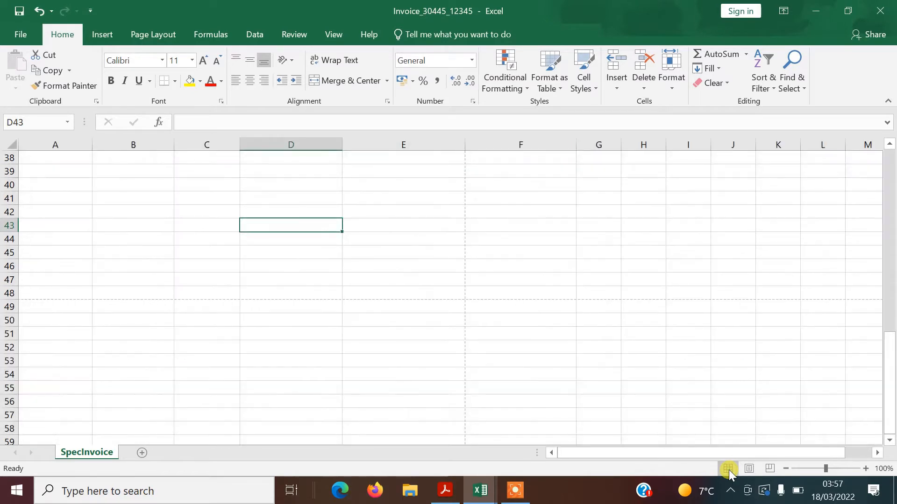
pyautogui.moveTo(889, 353); pyautogui.dragTo(892, 107)
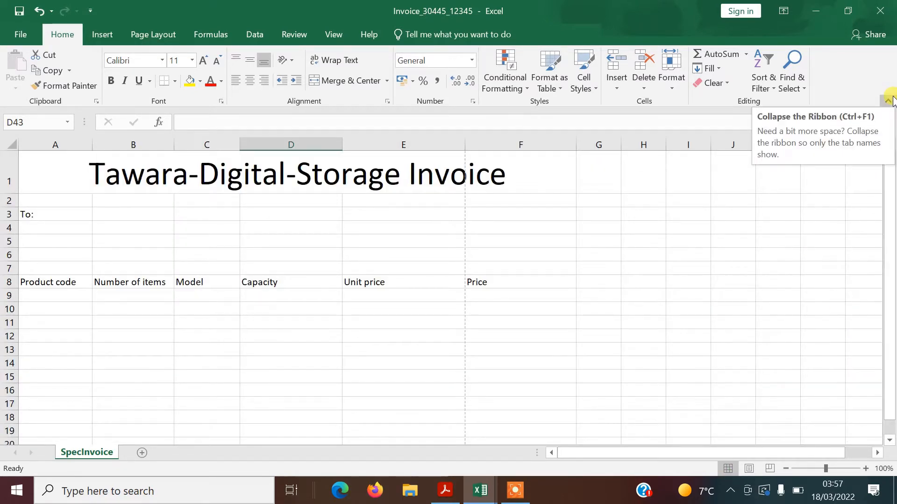
pyautogui.hotkey('alt', 'Tab')
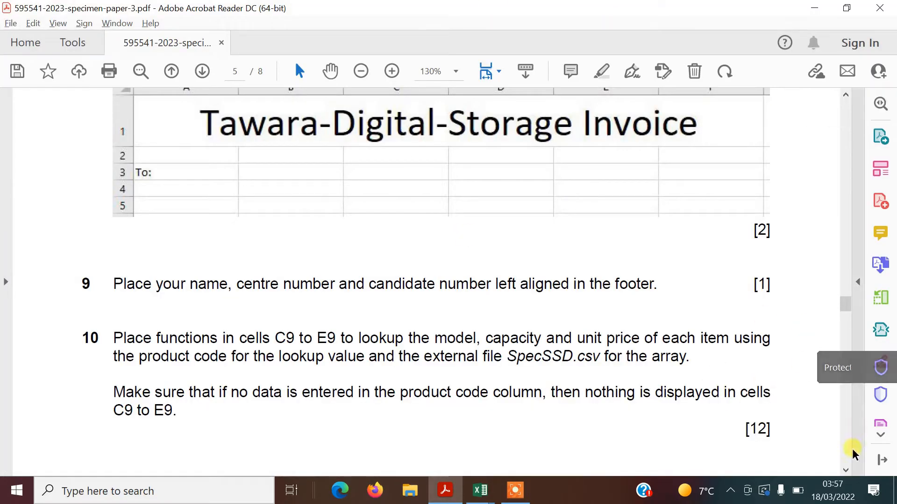
# Scroll to question 10 and highlight the word 'lookup' in yellow
pyautogui.click(846, 470)
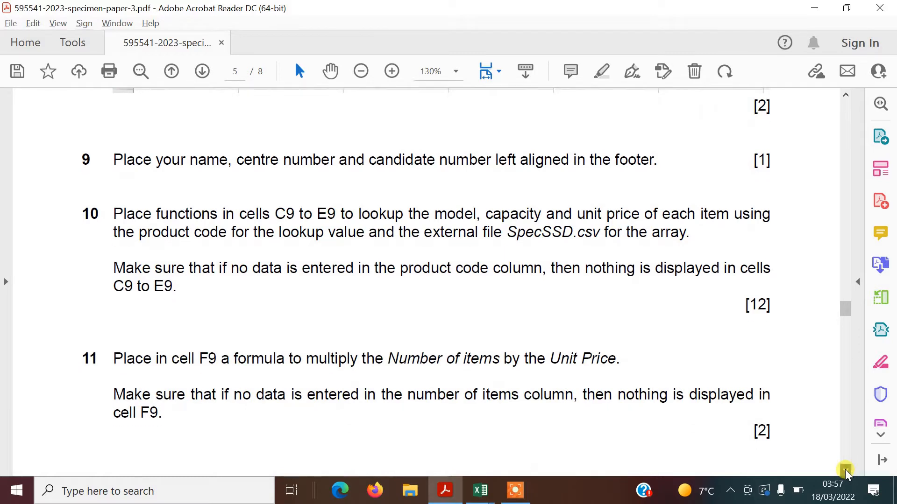
pyautogui.click(846, 471)
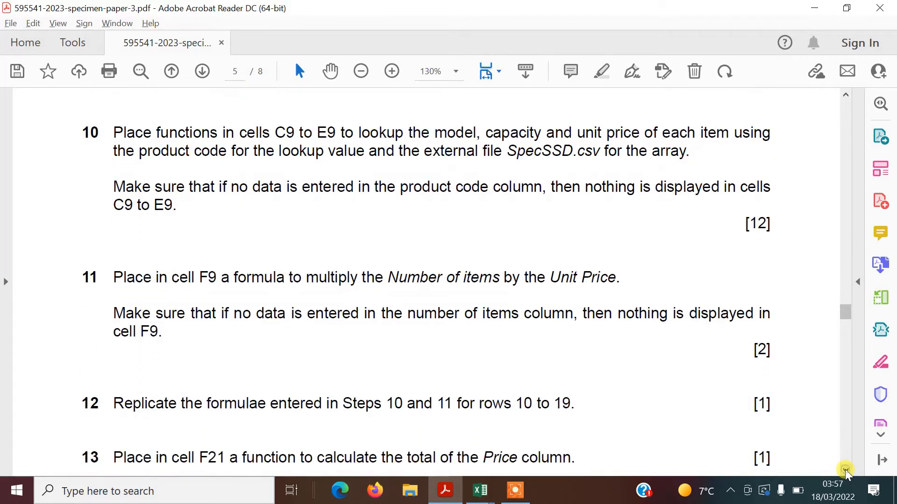
pyautogui.click(845, 471)
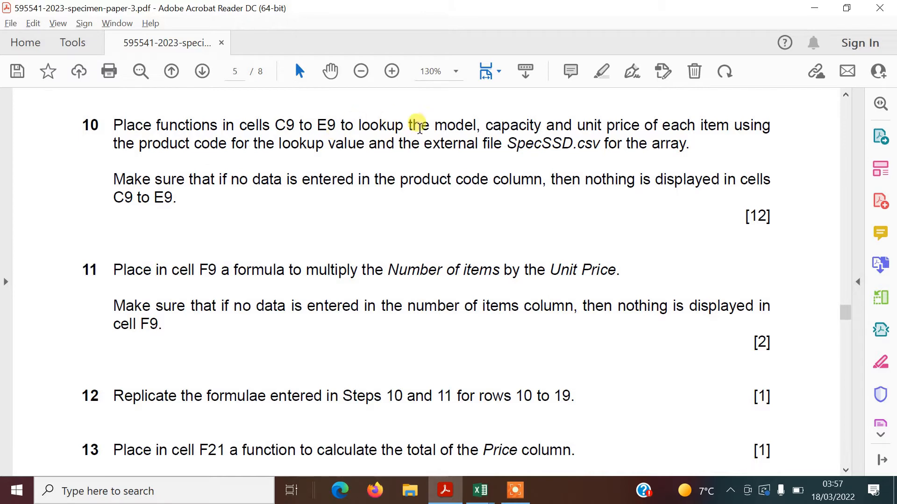
pyautogui.doubleClick(360, 123)
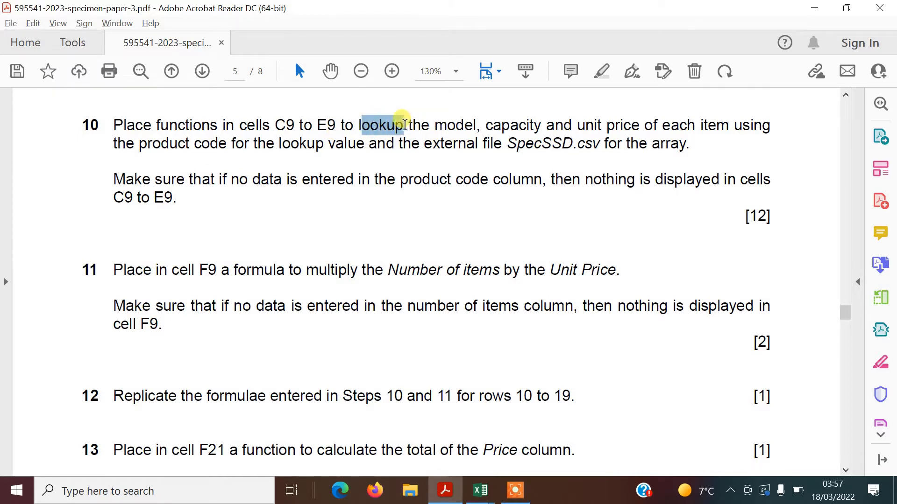
pyautogui.click(359, 120)
pyautogui.moveTo(358, 120); pyautogui.dragTo(404, 122)
pyautogui.click(602, 71)
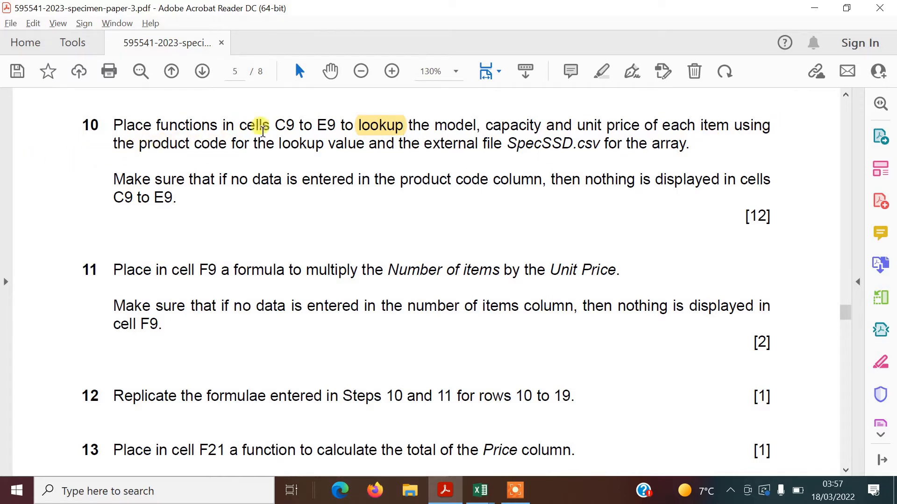
# Highlight 'product code' and 'external file SpecSSD' in yellow
pyautogui.moveTo(141, 144); pyautogui.dragTo(219, 149)
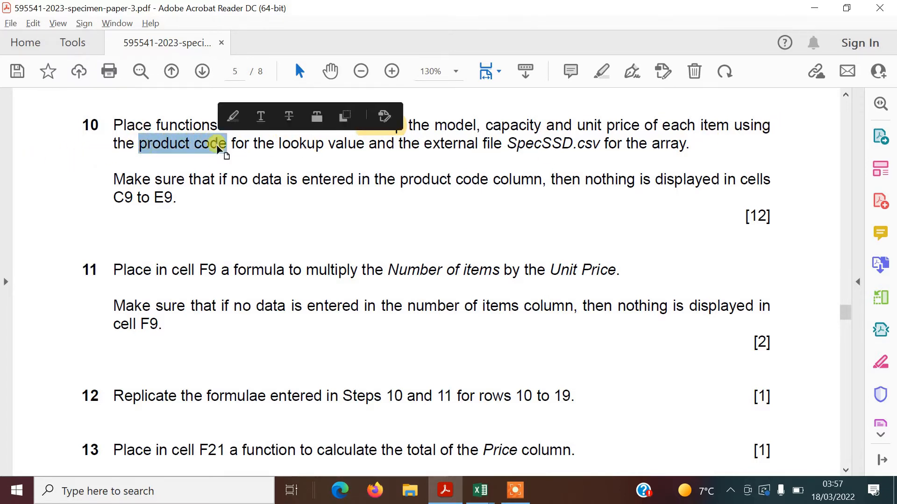
pyautogui.click(601, 71)
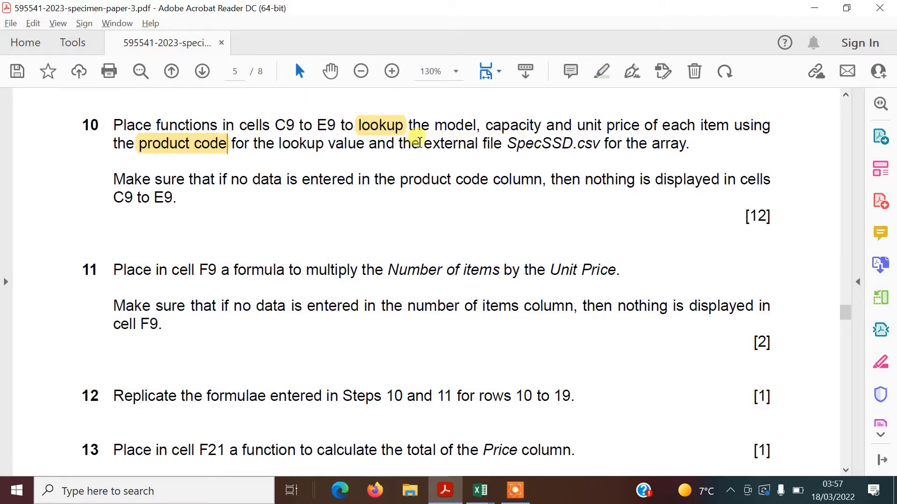
pyautogui.moveTo(424, 140); pyautogui.dragTo(573, 143)
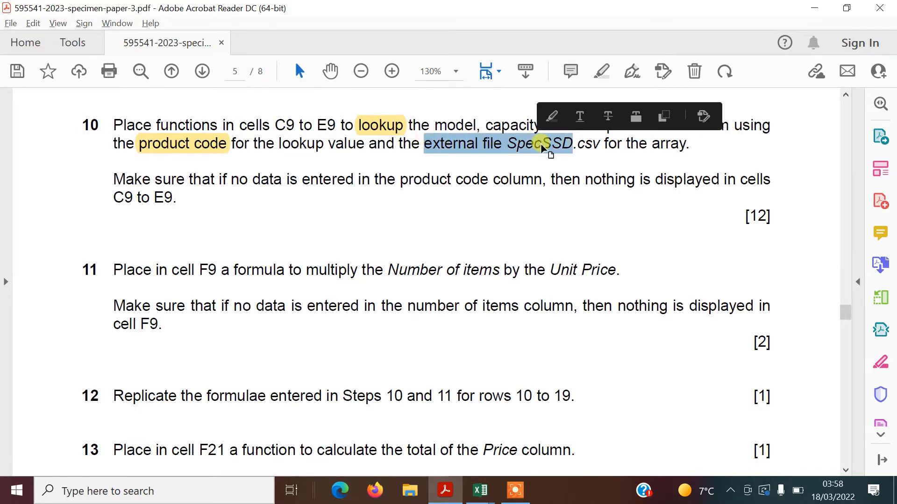
pyautogui.click(602, 73)
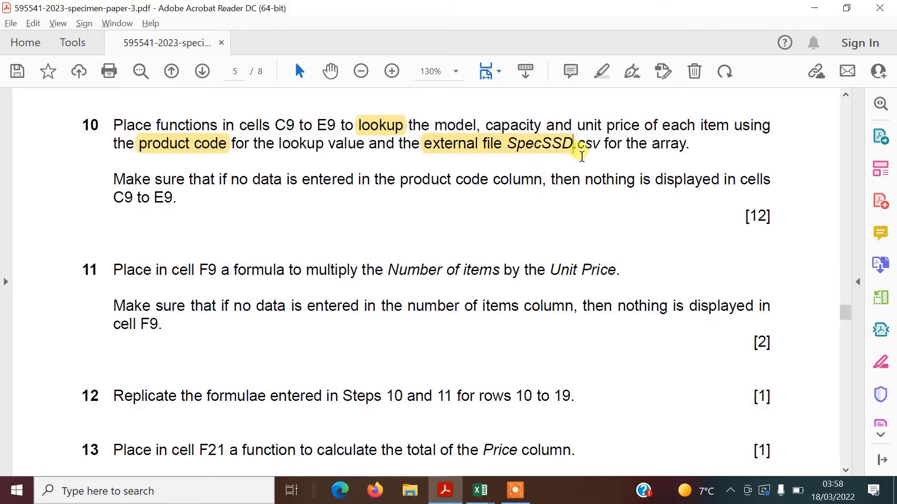
pyautogui.press('alt')
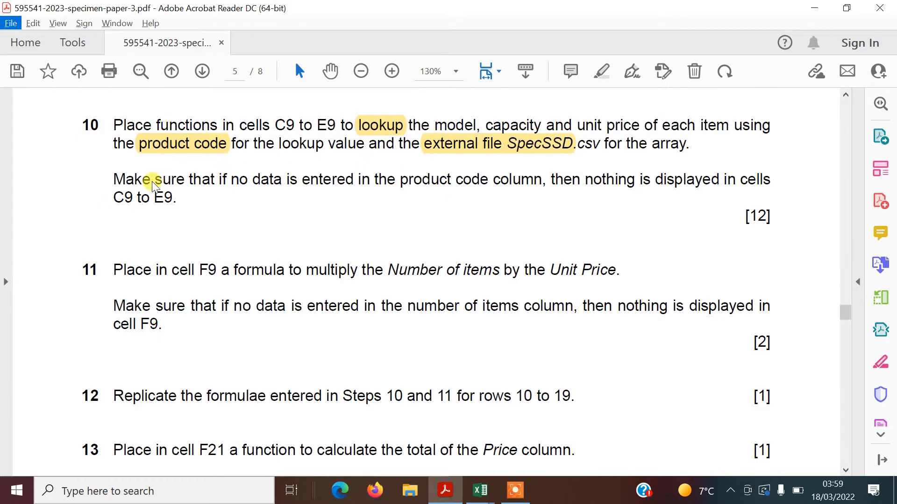
# Highlight 'if' and 'nothing' in yellow, then switch back to the Excel invoice
pyautogui.click(218, 173)
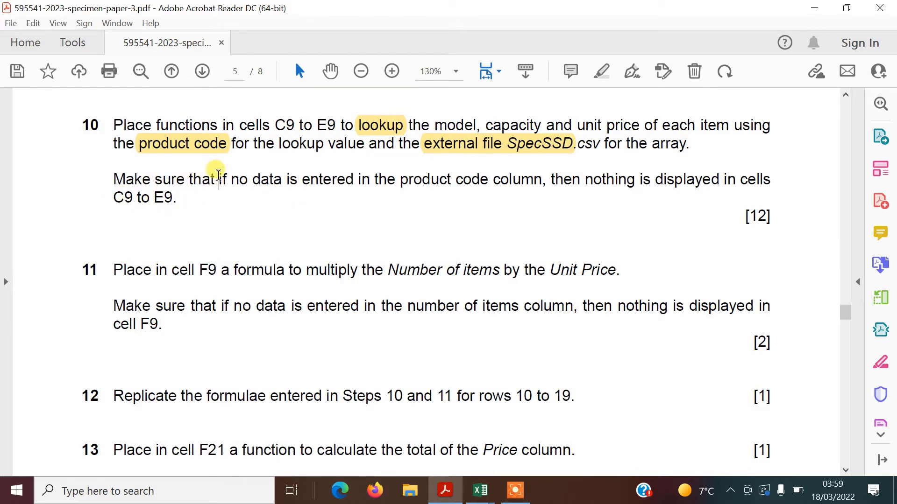
pyautogui.doubleClick(224, 179)
pyautogui.click(599, 72)
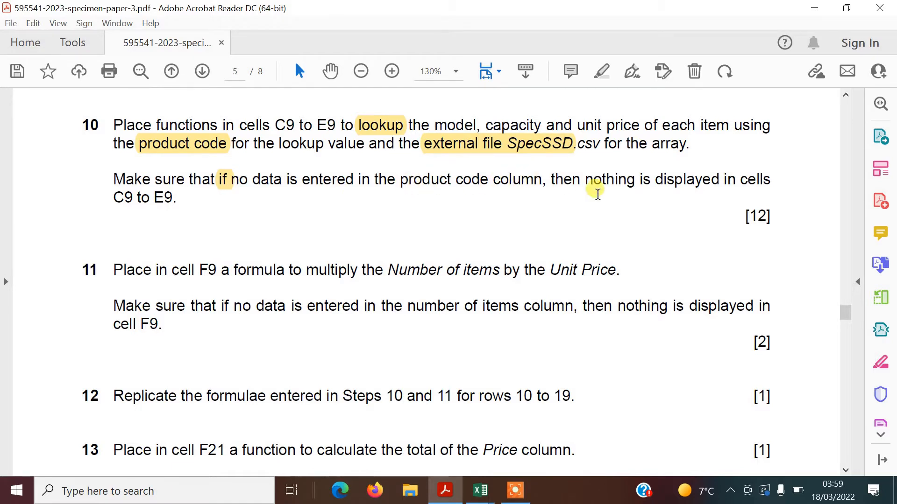
pyautogui.moveTo(590, 179); pyautogui.dragTo(636, 179)
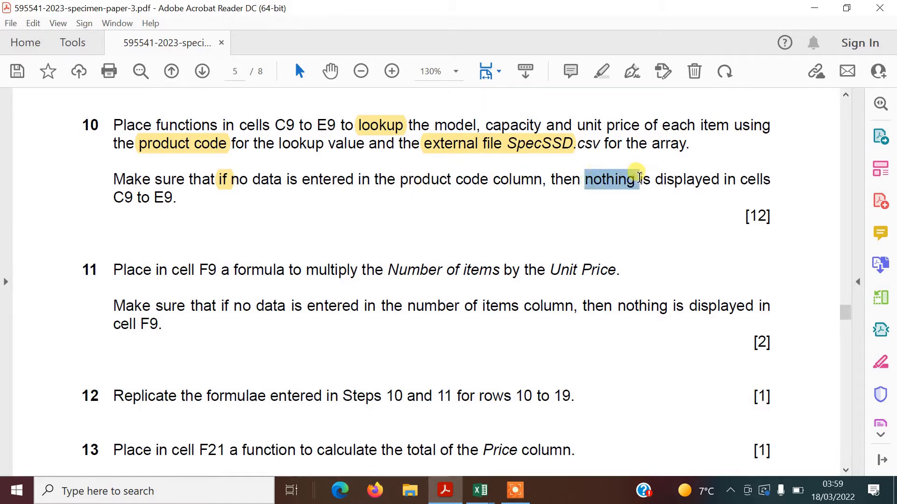
pyautogui.click(601, 70)
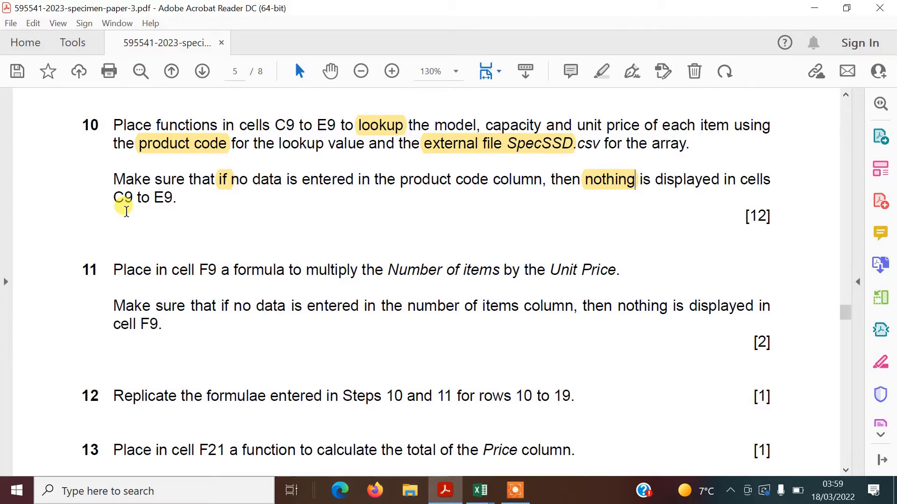
pyautogui.hotkey('alt', 'Tab')
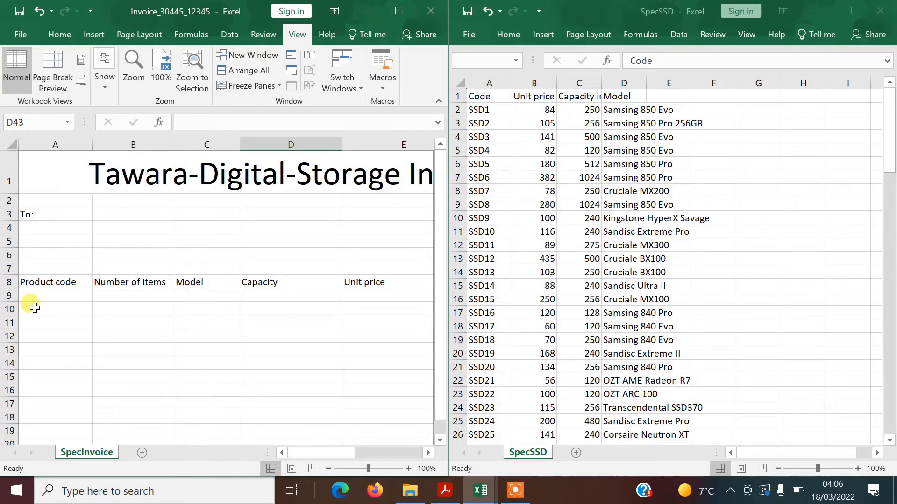
# In C9, begin the Model formula =IF(A9="","",VLOOKUP( using the autocomplete list
pyautogui.click(196, 295)
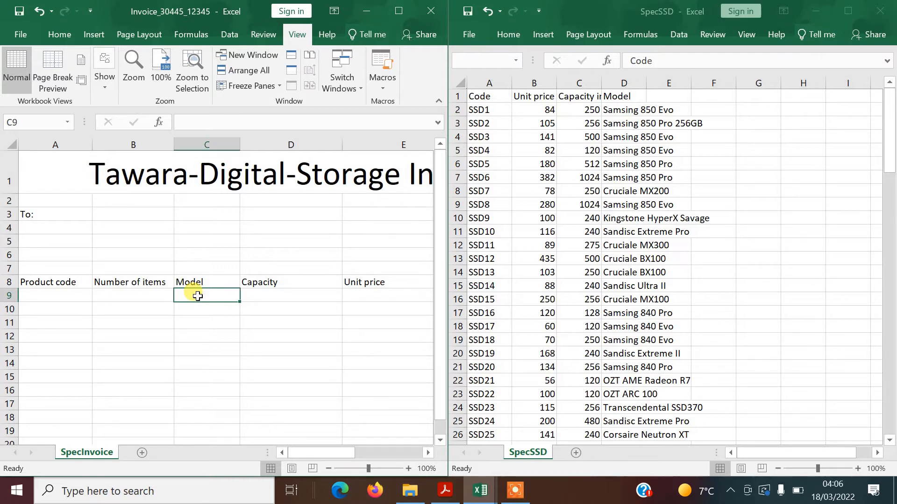
pyautogui.write('i')
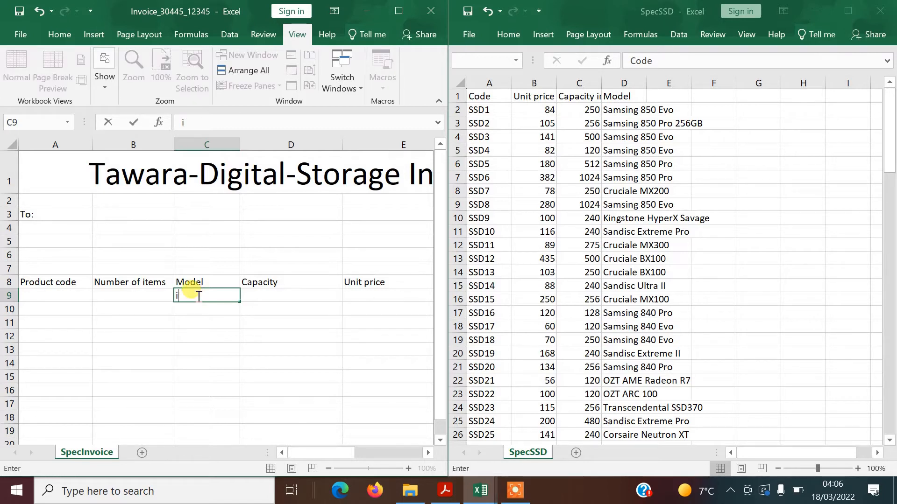
pyautogui.write('=if(')
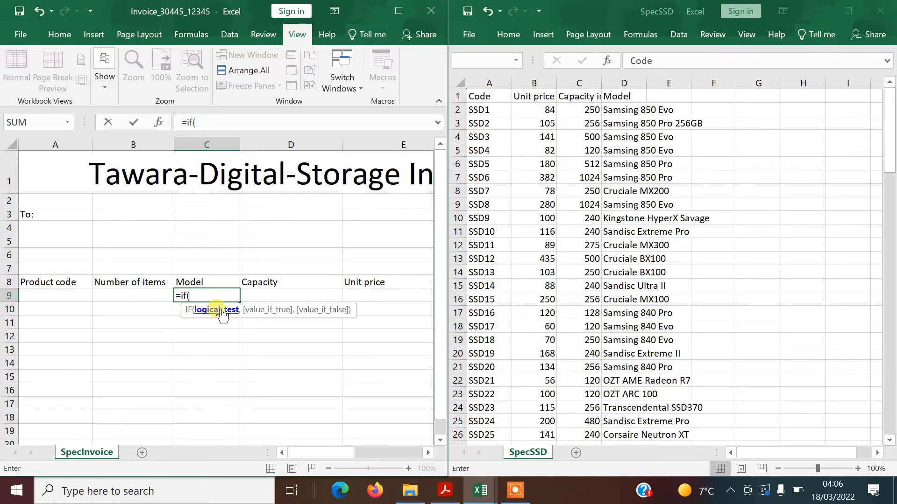
pyautogui.click(76, 295)
pyautogui.write('=')
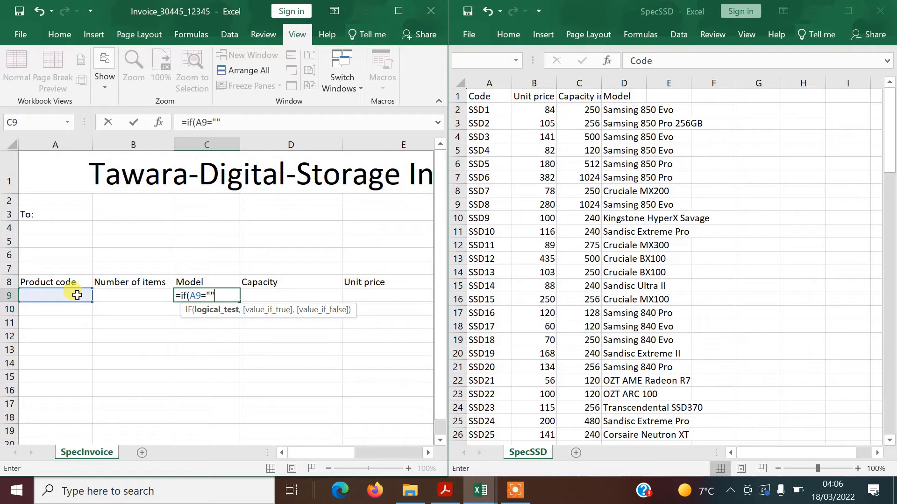
pyautogui.write('"",')
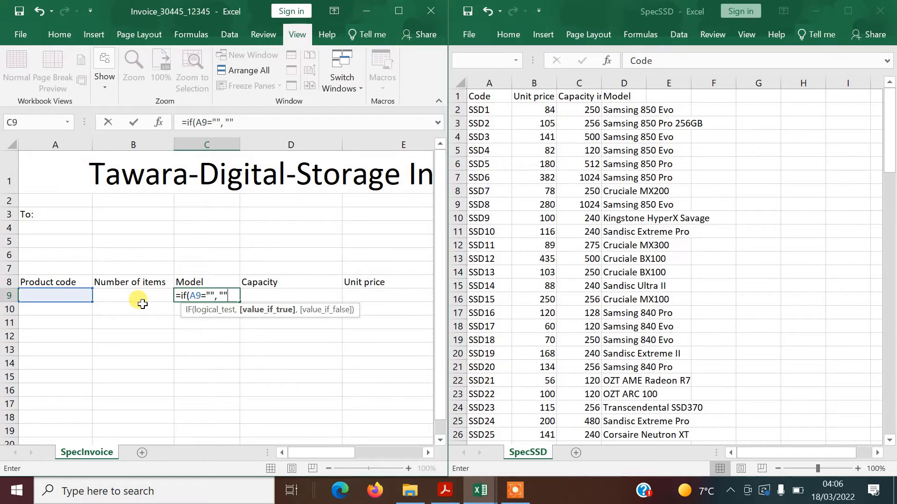
pyautogui.write(',')
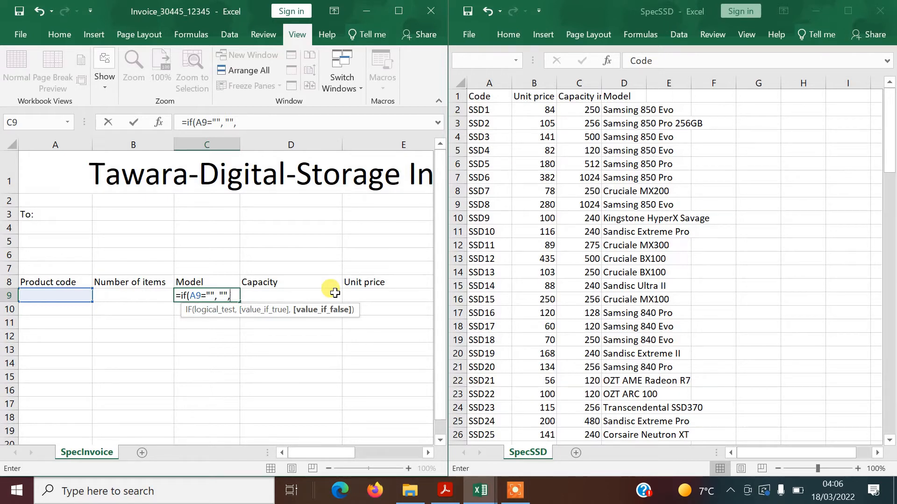
pyautogui.click(247, 123)
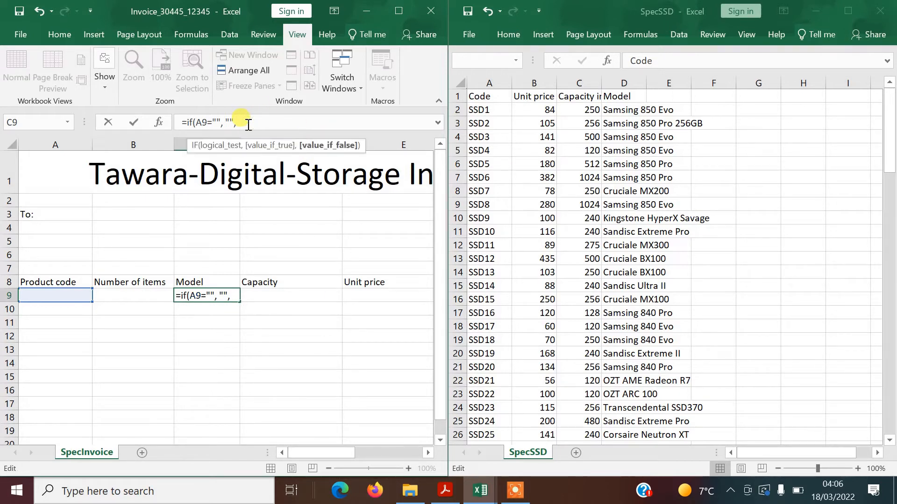
pyautogui.write('v')
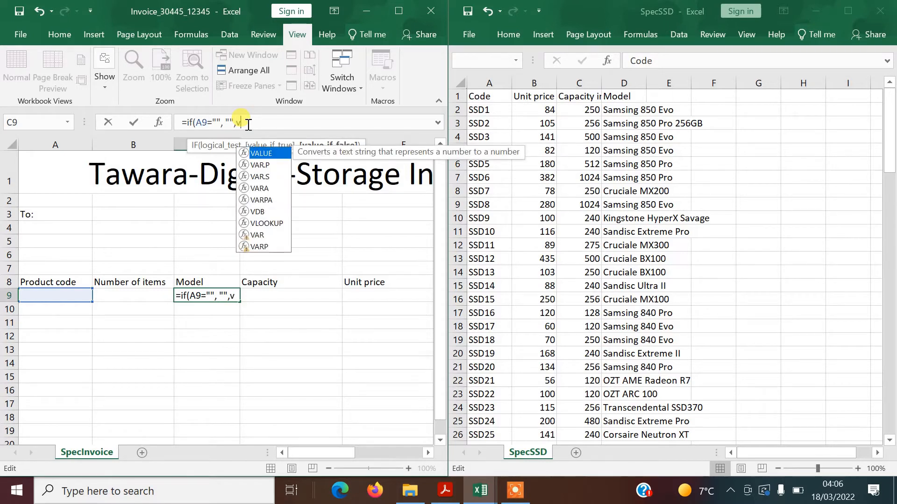
pyautogui.doubleClick(275, 224)
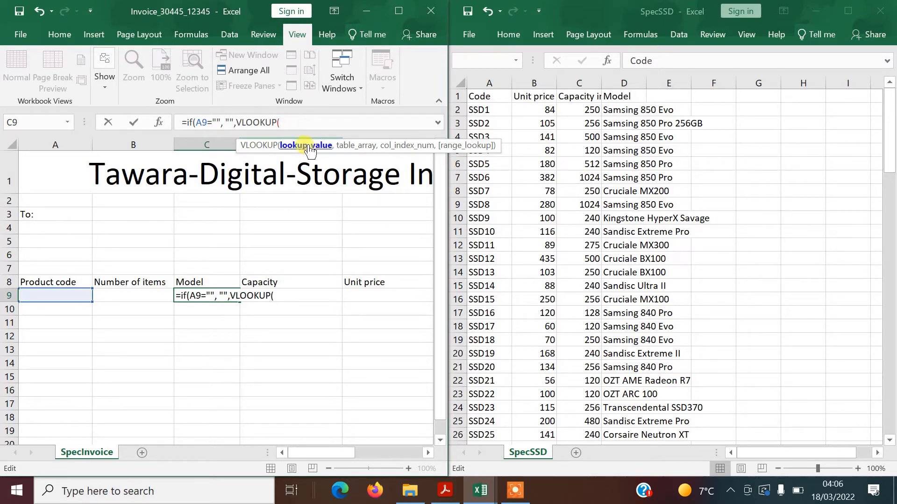
# Add A9 as the lookup value and SpecSSD!$A$2:$E$106 as the VLOOKUP table range in C9
pyautogui.click(70, 293)
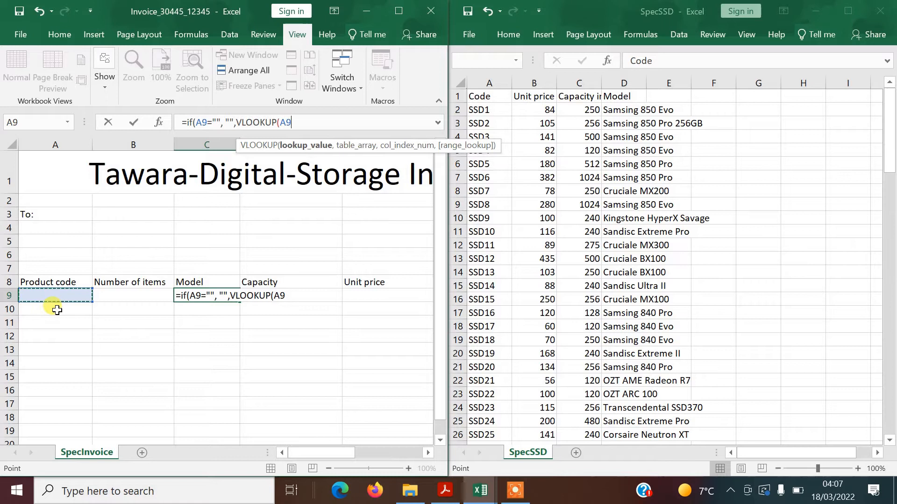
pyautogui.click(287, 296)
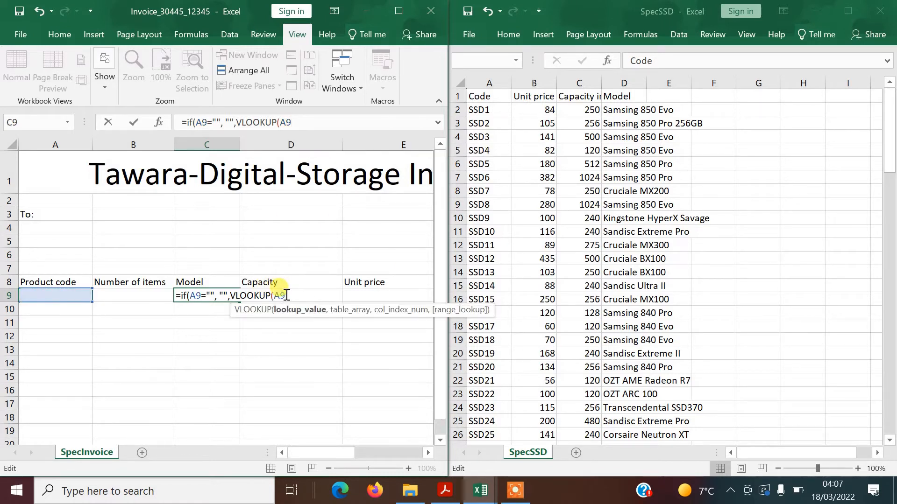
pyautogui.write(',')
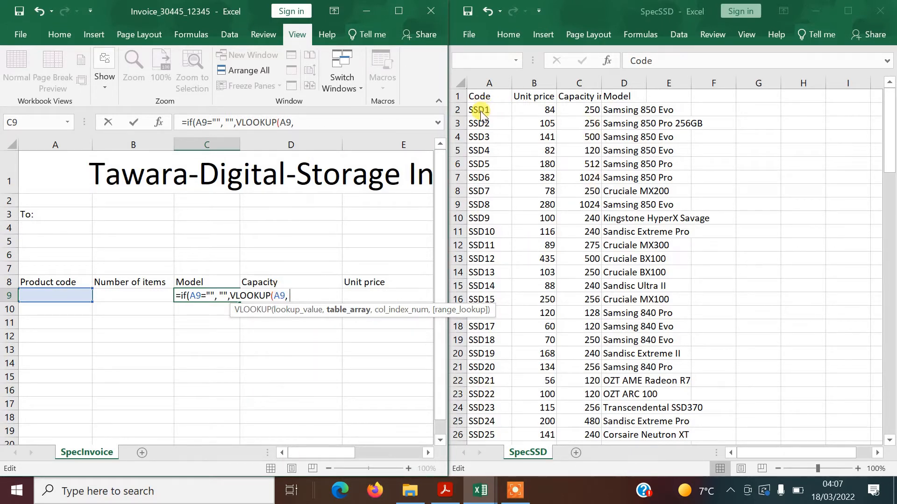
pyautogui.moveTo(480, 114); pyautogui.dragTo(652, 387)
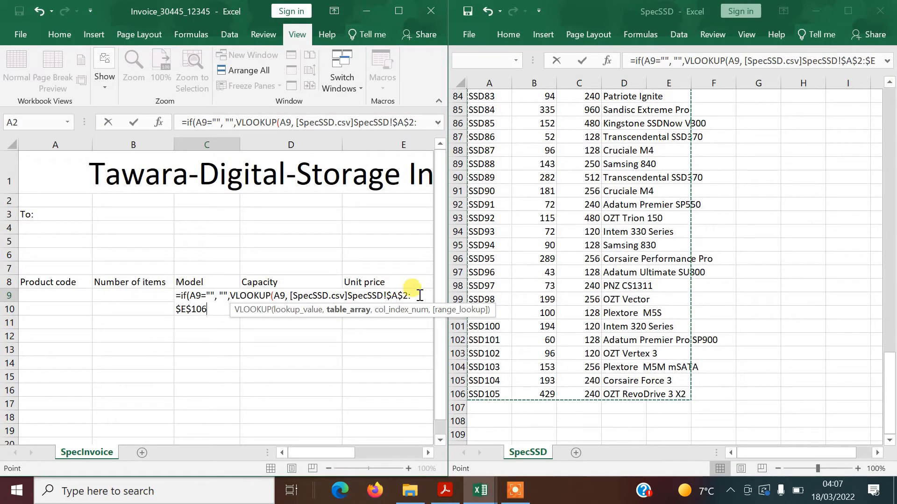
pyautogui.doubleClick(428, 122)
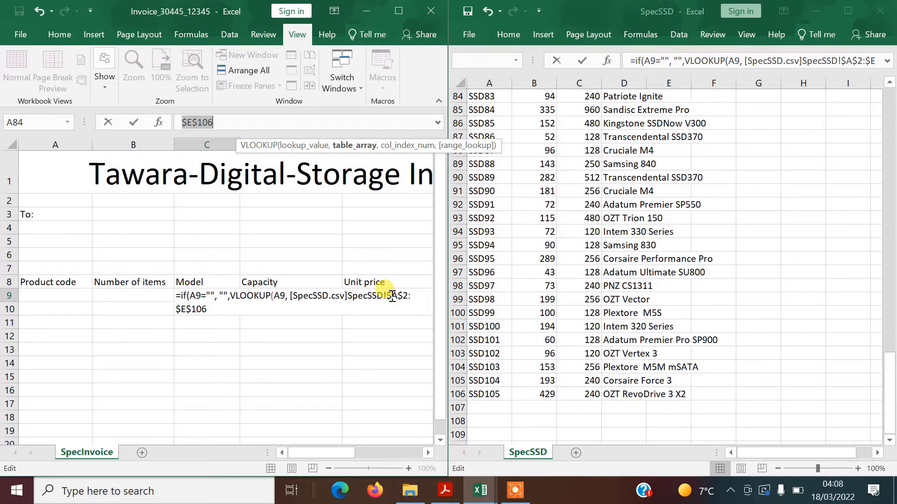
# Finish C9's lookup using SpecSSD!$A$1:$D$106, column 4 and FALSE for exact matching
pyautogui.write('[SpecSSD.csv]SpecSSD!$D$')
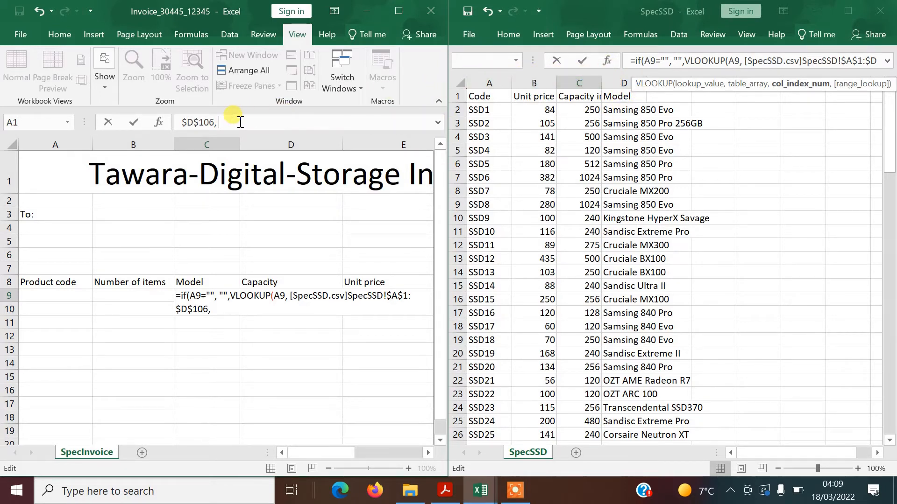
pyautogui.write('4,')
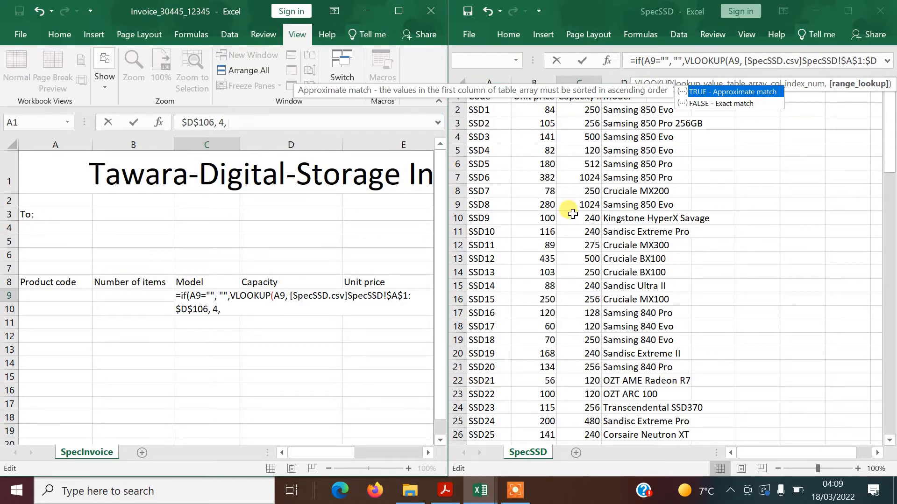
pyautogui.doubleClick(722, 105)
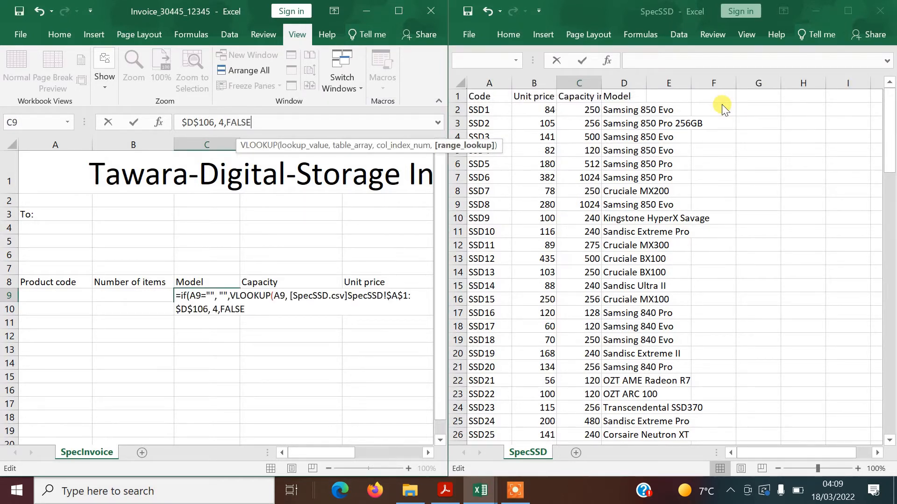
pyautogui.write(')')
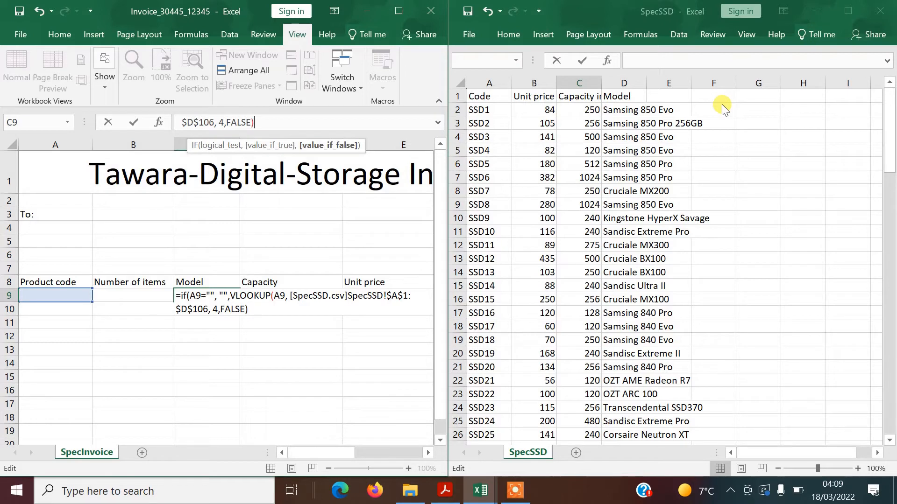
pyautogui.write(')')
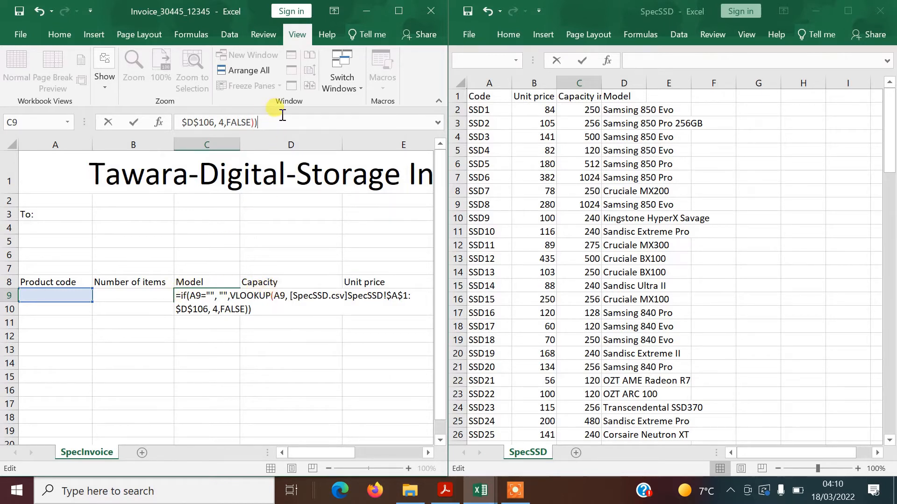
pyautogui.press('Return')
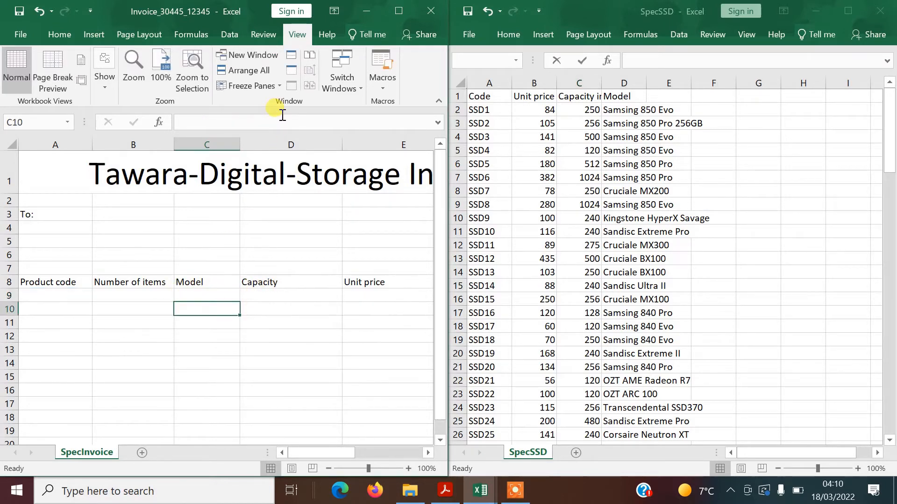
# Test code ssd8 in A9 to confirm the Model lookup, then clear the test code
pyautogui.click(194, 295)
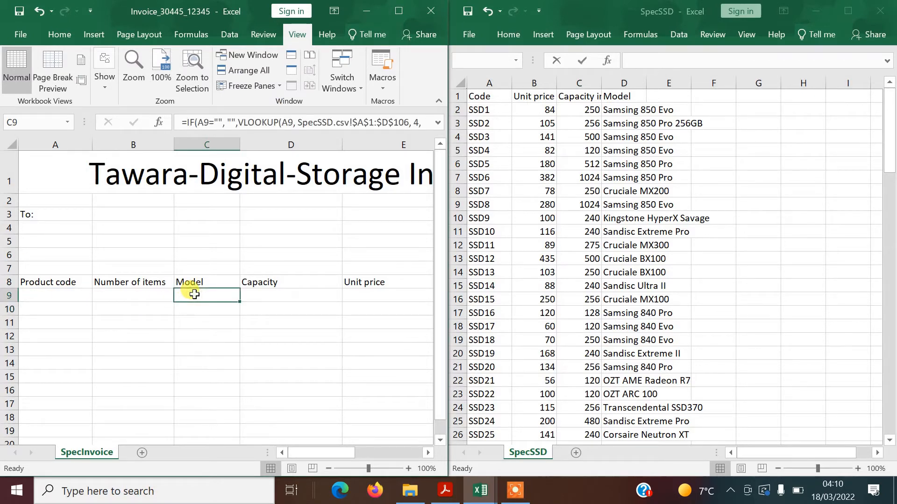
pyautogui.click(70, 295)
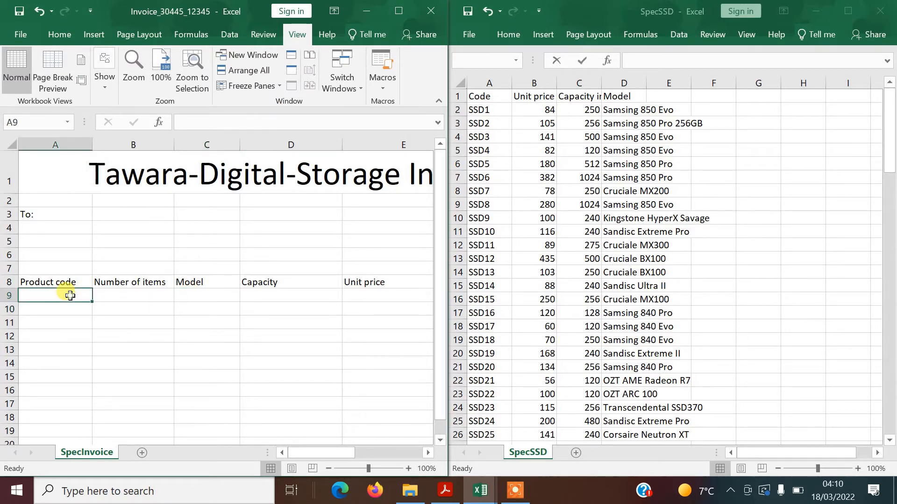
pyautogui.write('ssd8')
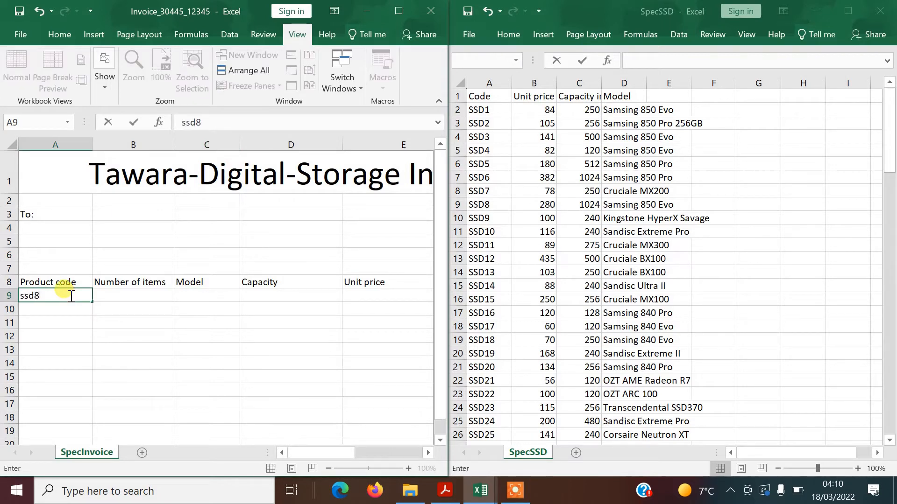
pyautogui.press('Return')
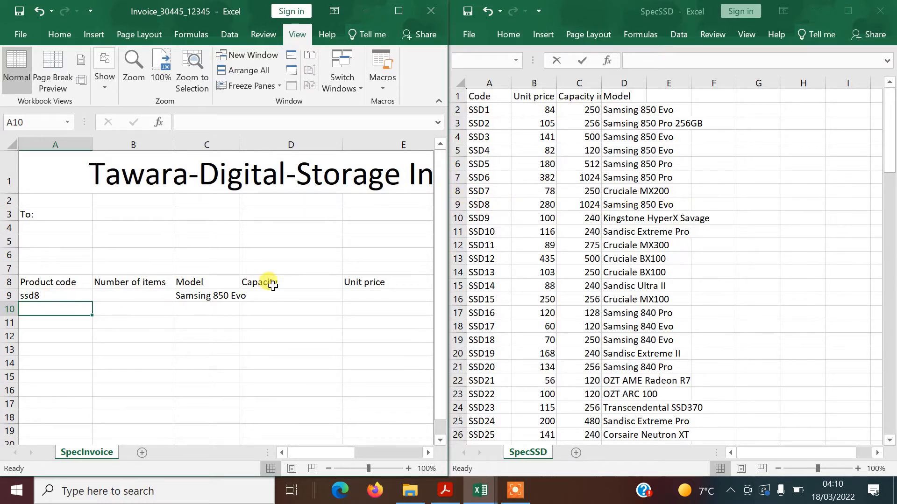
pyautogui.click(51, 296)
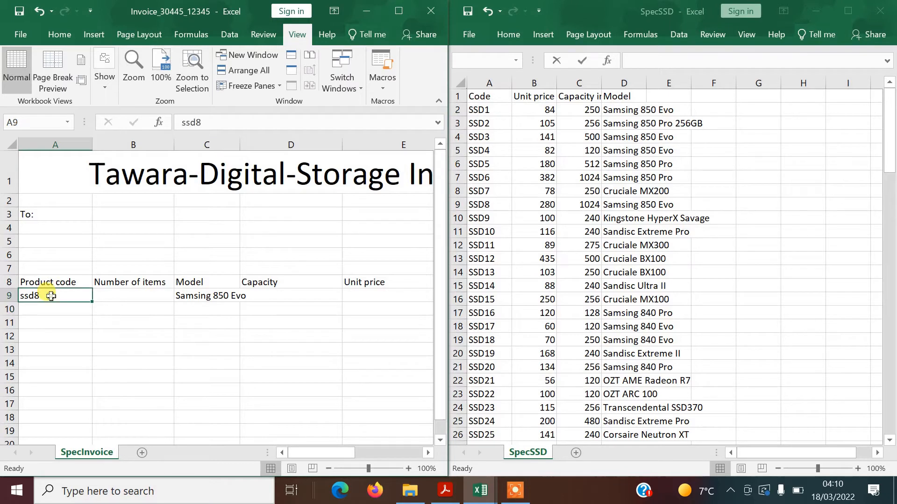
pyautogui.press('Delete')
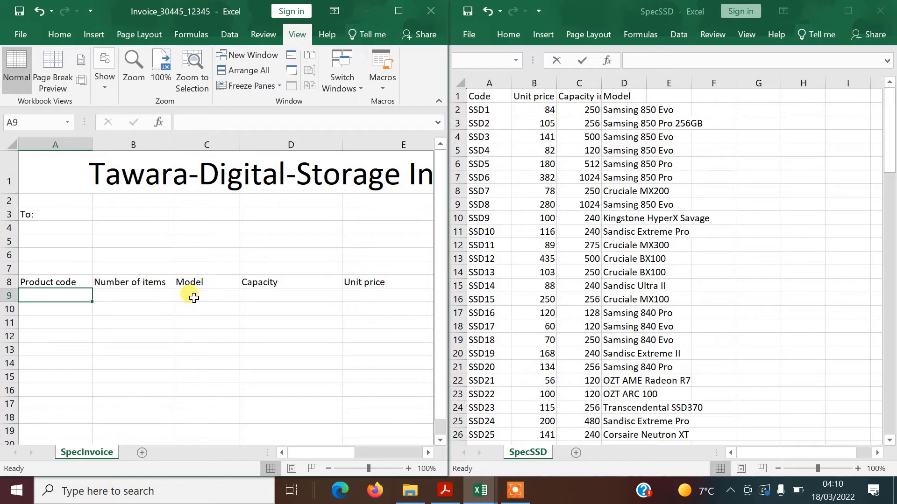
pyautogui.click(194, 295)
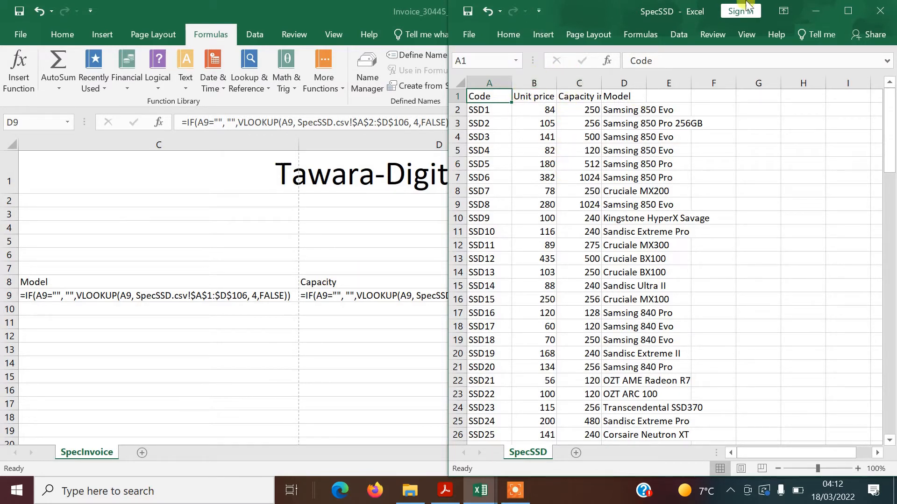
# Change the Capacity formula in D9 to return SpecSSD column 3
pyautogui.click(818, 8)
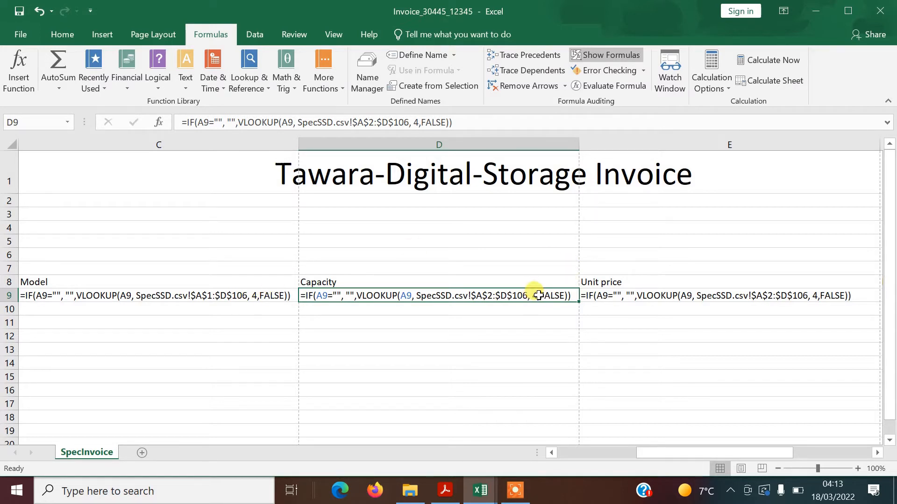
pyautogui.click(419, 122)
pyautogui.press('BackSpace')
pyautogui.write('3')
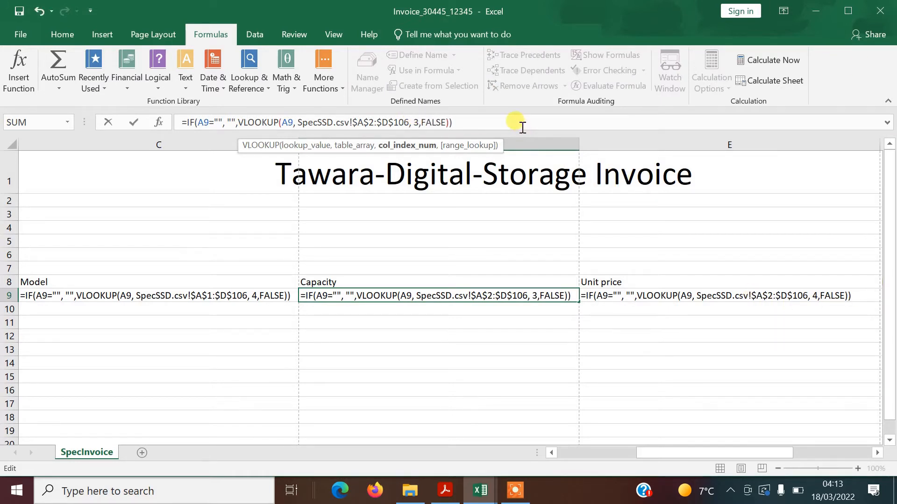
pyautogui.press('Return')
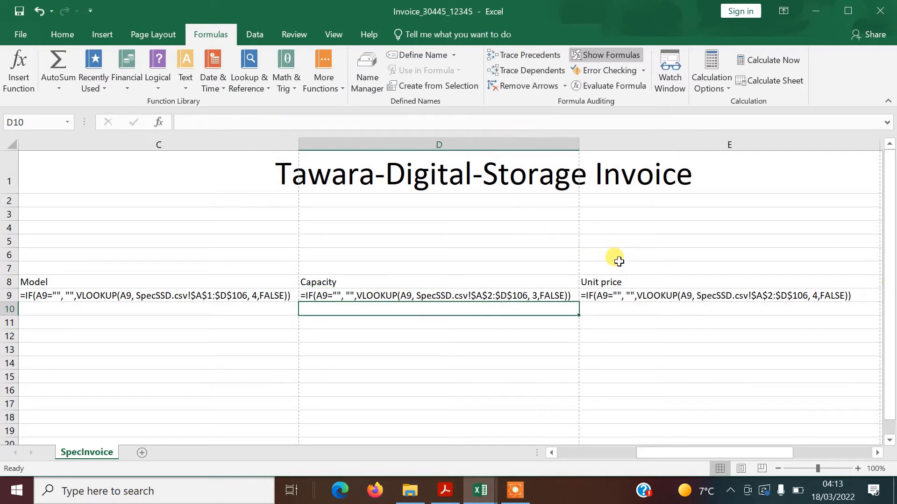
# Change the Unit price formula in E9 to return SpecSSD column 2
pyautogui.click(623, 298)
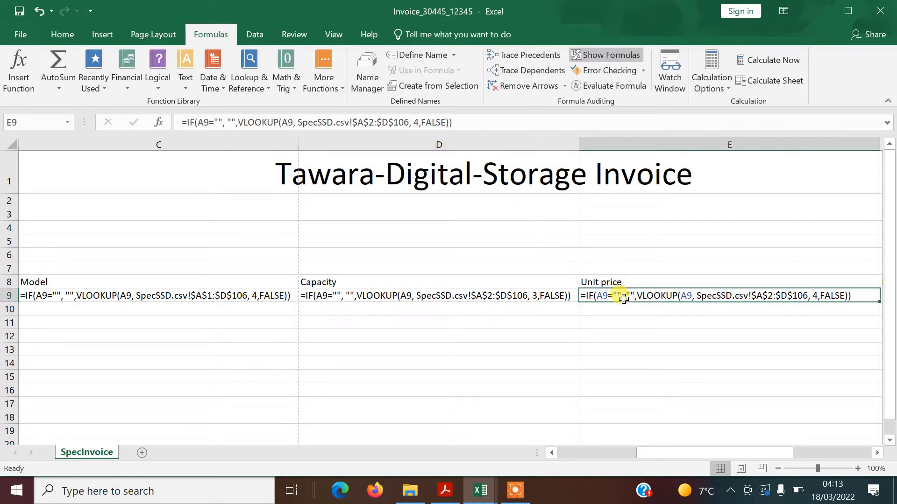
pyautogui.click(419, 120)
pyautogui.press('BackSpace')
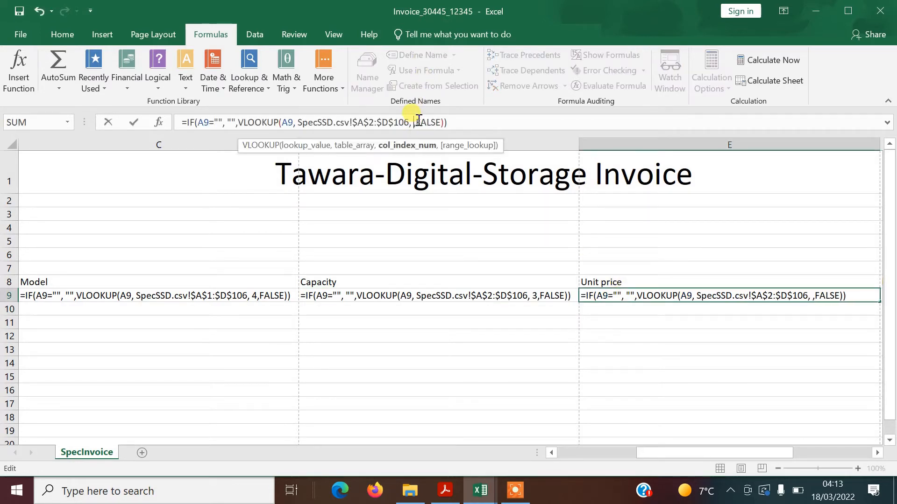
pyautogui.write('2')
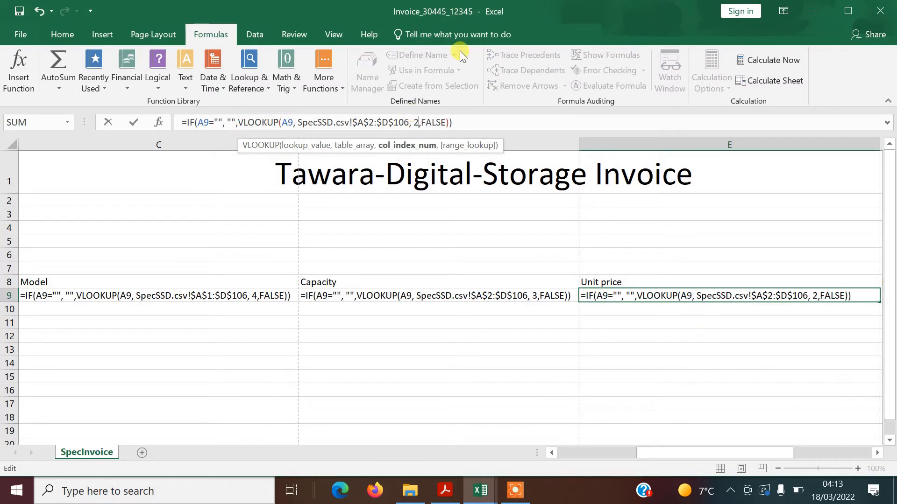
pyautogui.press('Return')
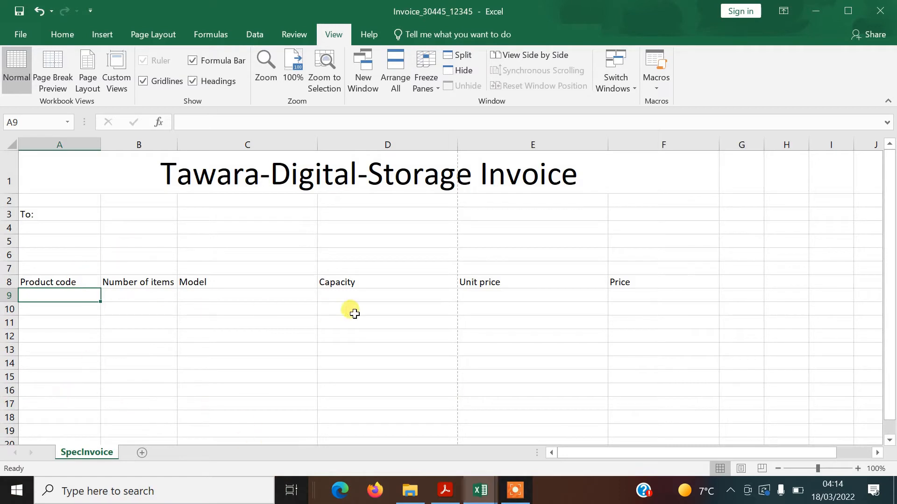
# Enter code ssd13 in A9, verify row SSD13 in SpecSSD, then switch to the task PDF
pyautogui.write('ssd13')
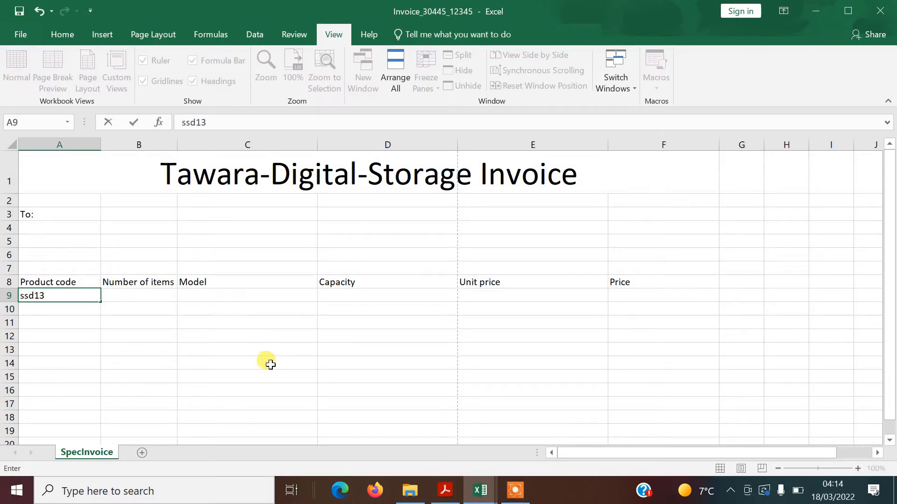
pyautogui.press('Return')
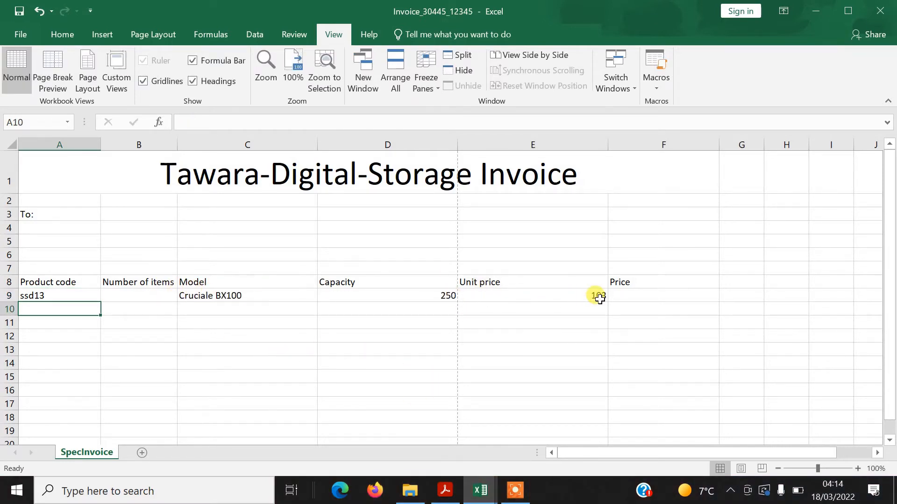
pyautogui.moveTo(480, 490)
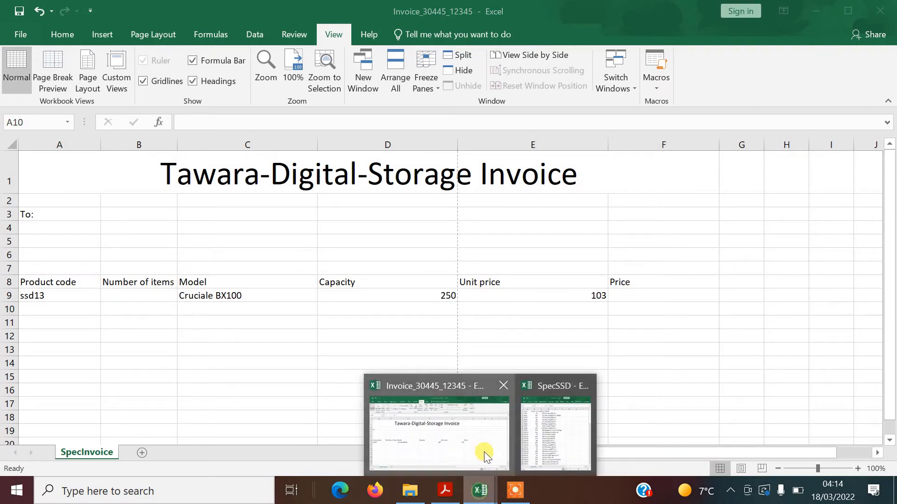
pyautogui.click(550, 434)
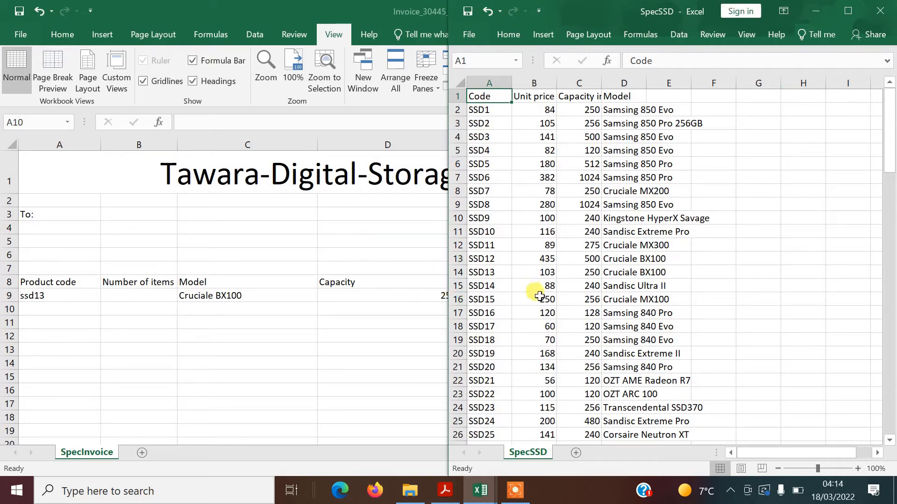
pyautogui.moveTo(581, 5); pyautogui.dragTo(453, 70)
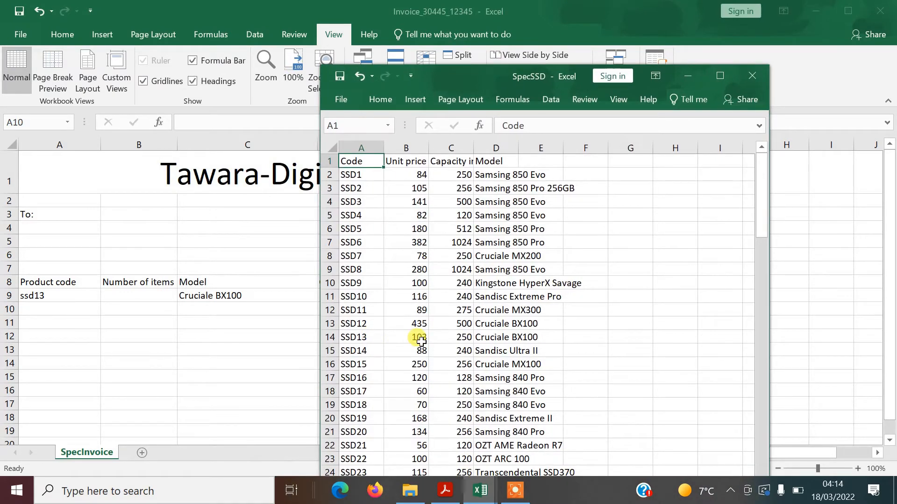
pyautogui.click(692, 76)
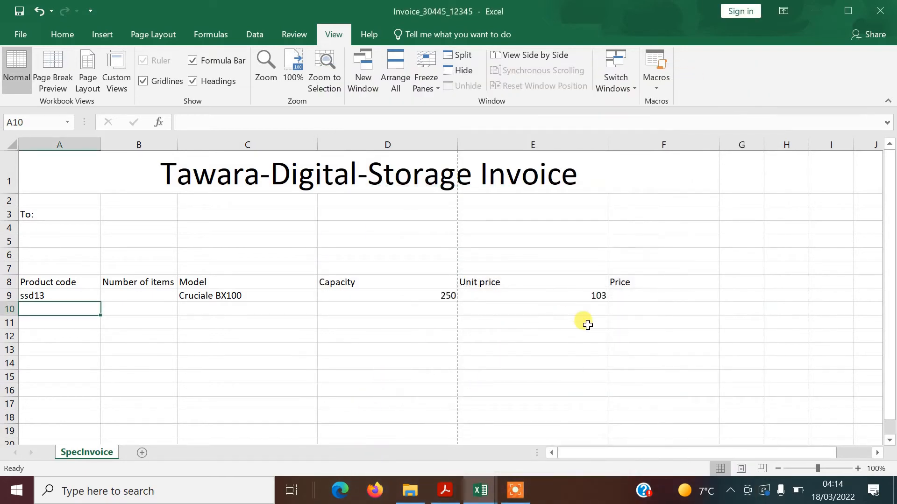
pyautogui.hotkey('alt', 'Tab')
pyautogui.hotkey('alt', 'Tab')
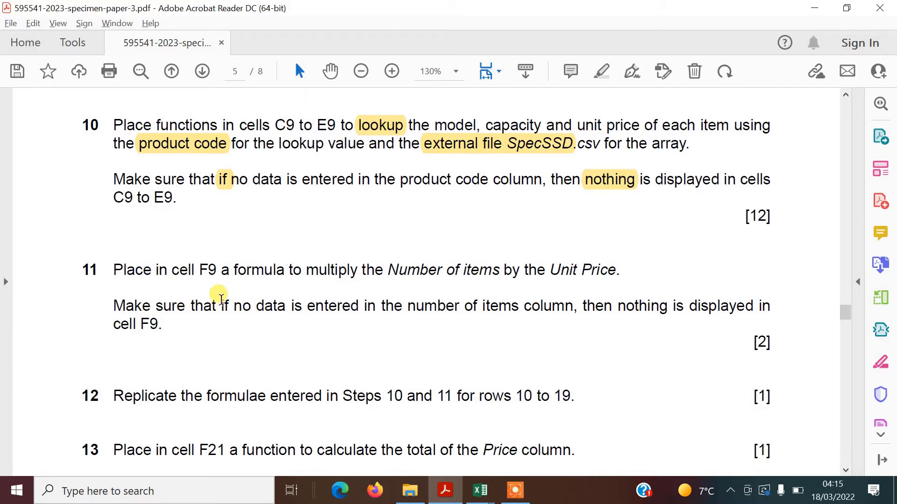
# Highlight the word 'if' in question 11 in yellow, then return to Excel
pyautogui.doubleClick(221, 303)
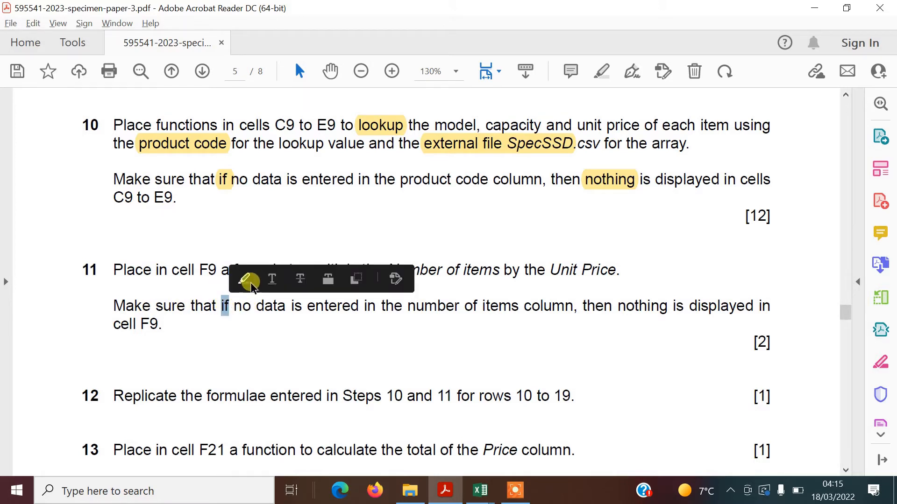
pyautogui.click(246, 280)
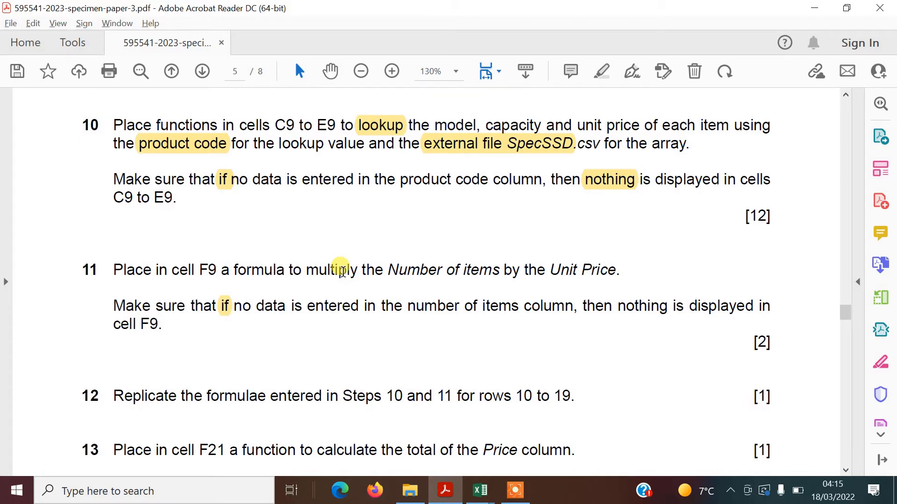
pyautogui.hotkey('alt', 'Tab')
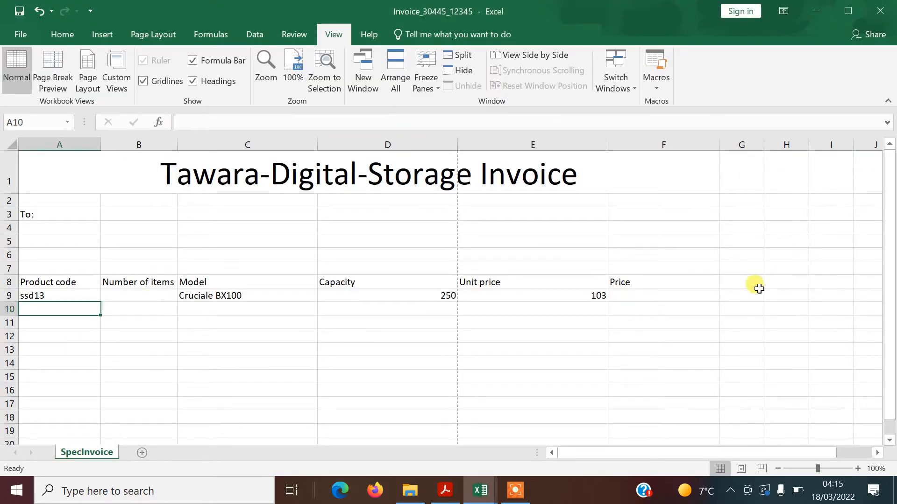
# Enter =IF(B9="","",B9*E9) in F9 as the Price formula
pyautogui.click(643, 297)
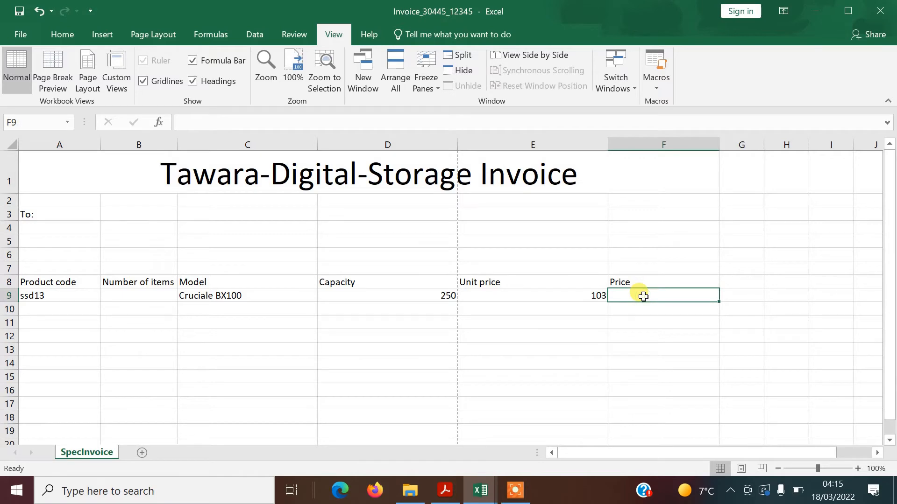
pyautogui.hotkey('alt', 'Tab')
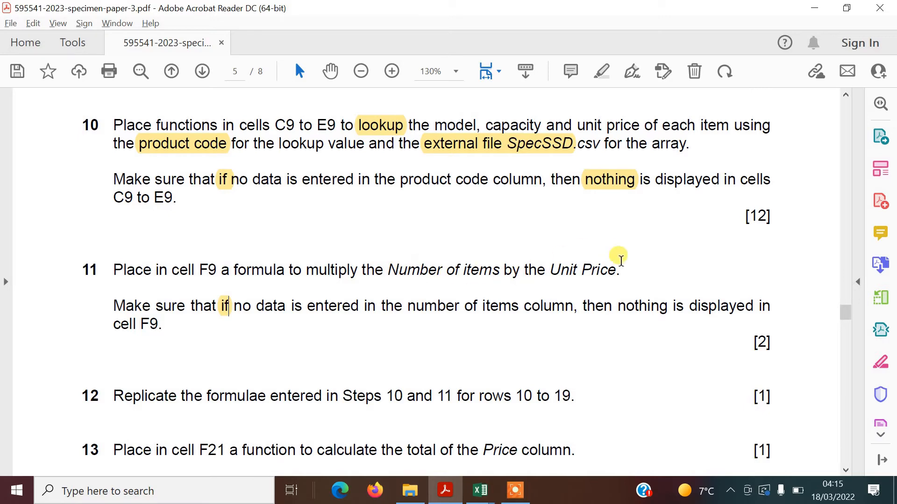
pyautogui.hotkey('alt', 'Tab')
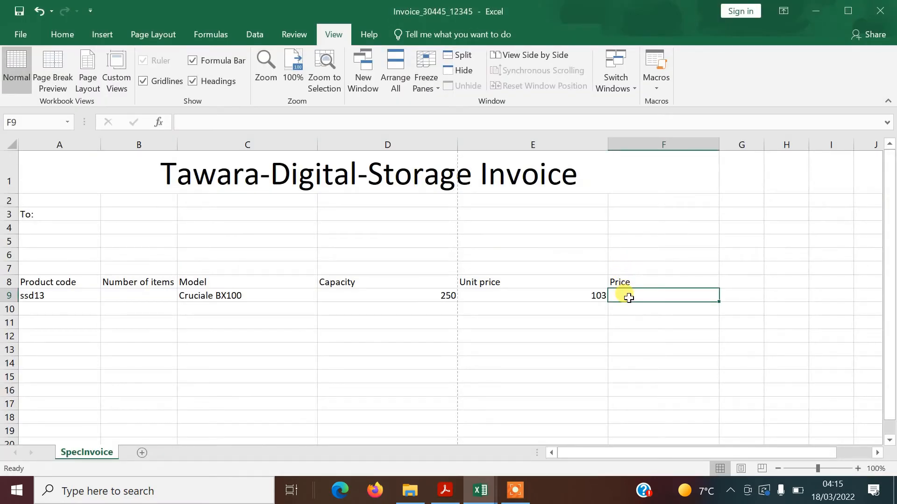
pyautogui.write('=if')
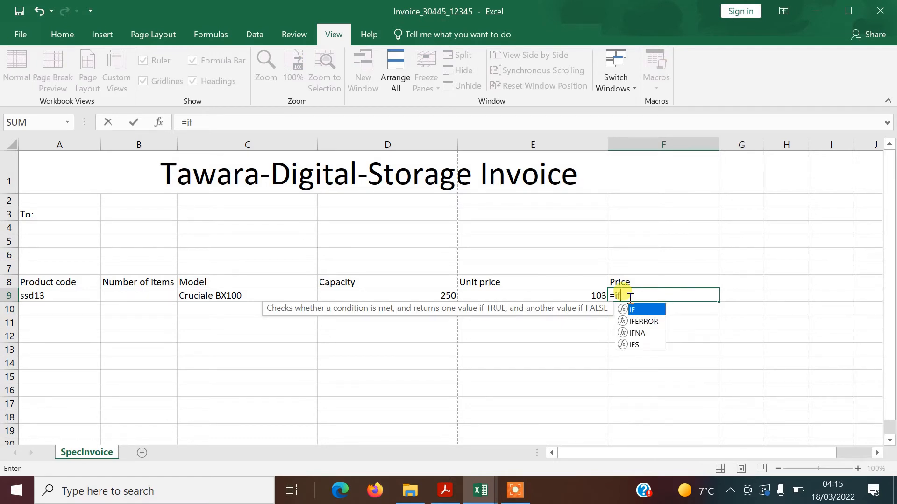
pyautogui.write('_')
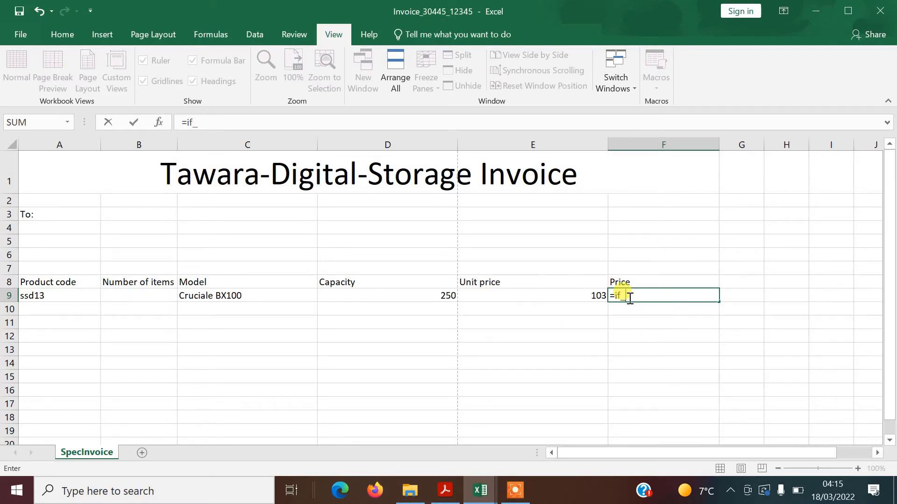
pyautogui.press('BackSpace')
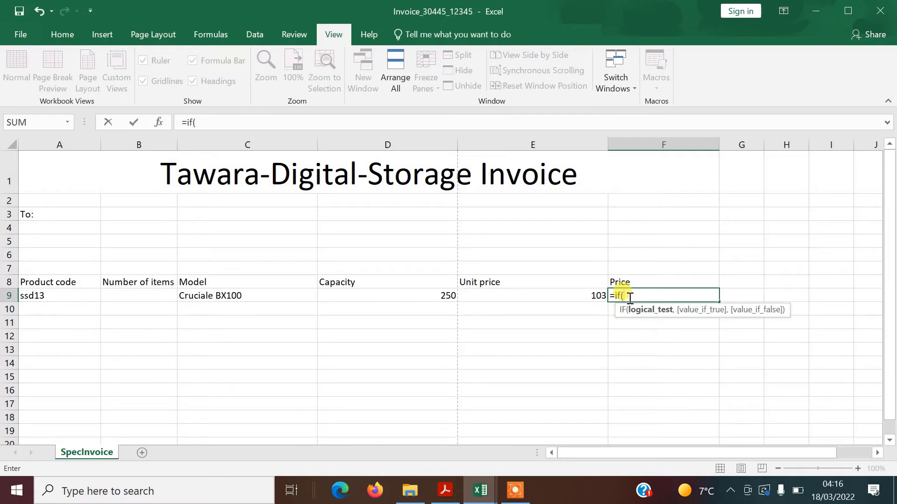
pyautogui.click(155, 298)
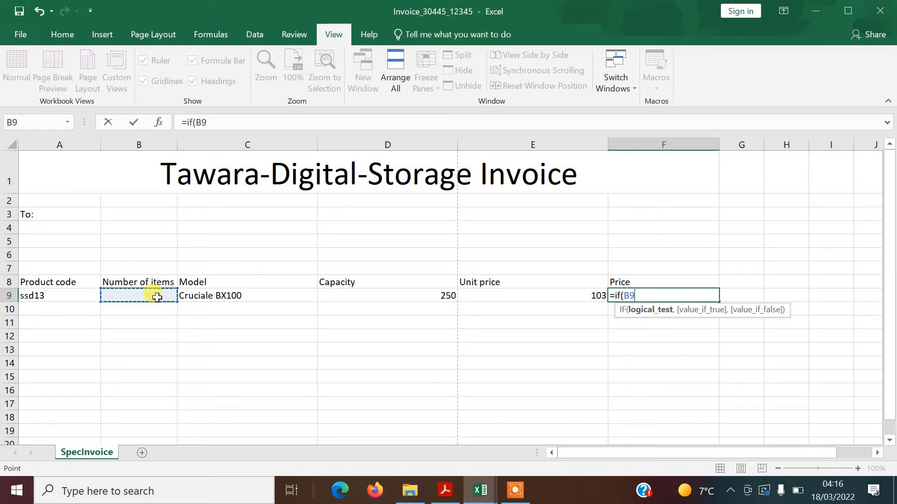
pyautogui.write('="", ')
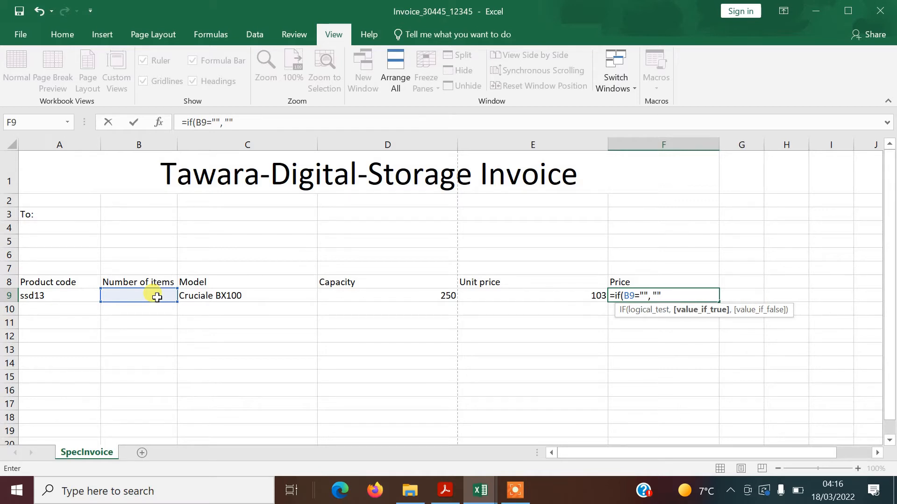
pyautogui.write('"", ')
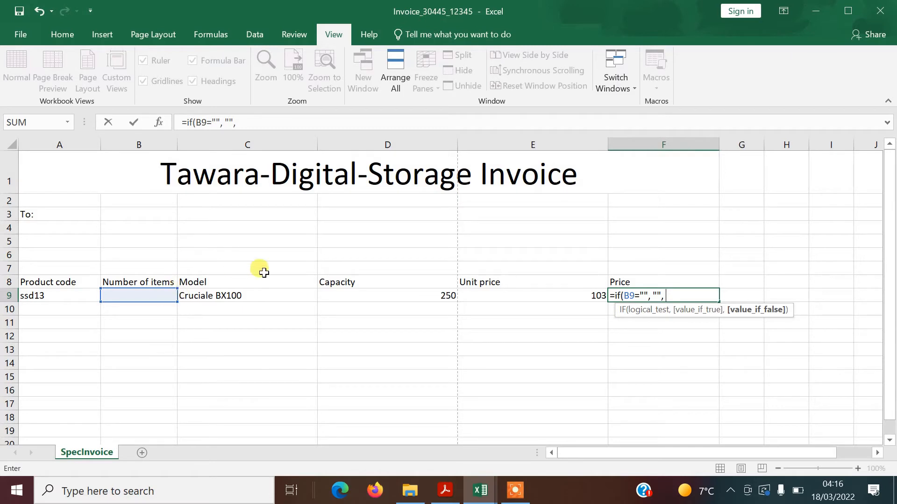
pyautogui.write('b9*')
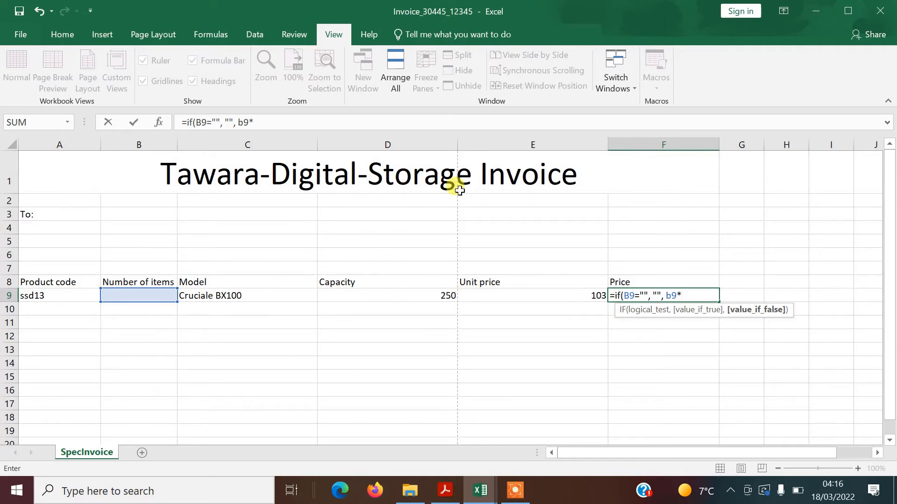
pyautogui.hotkey('alt', 'Tab')
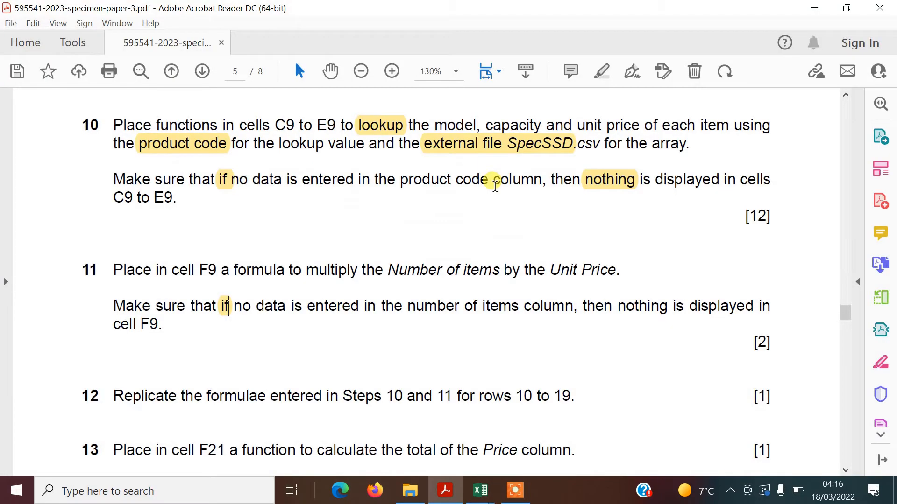
pyautogui.hotkey('alt', 'Tab')
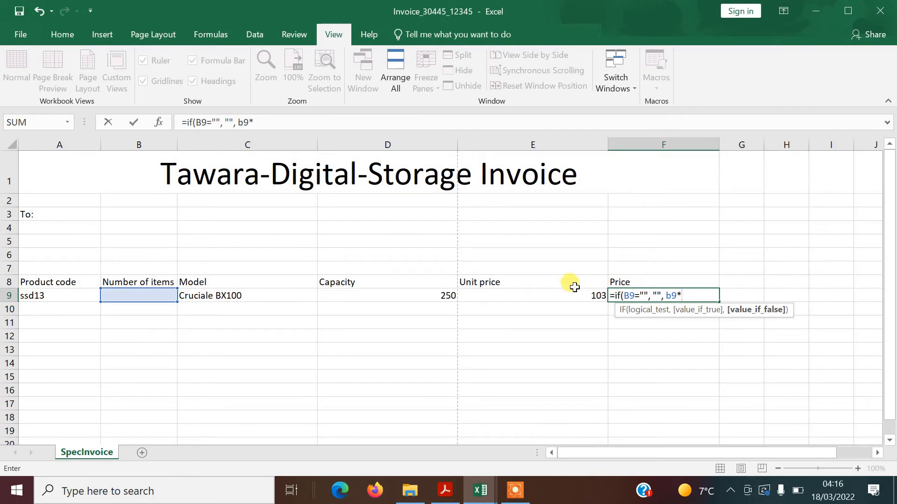
pyautogui.write('e9')
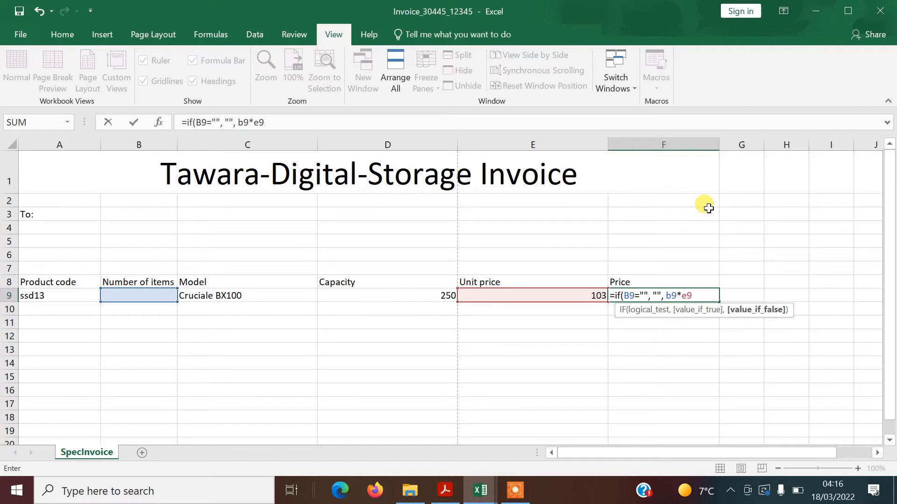
pyautogui.write(')')
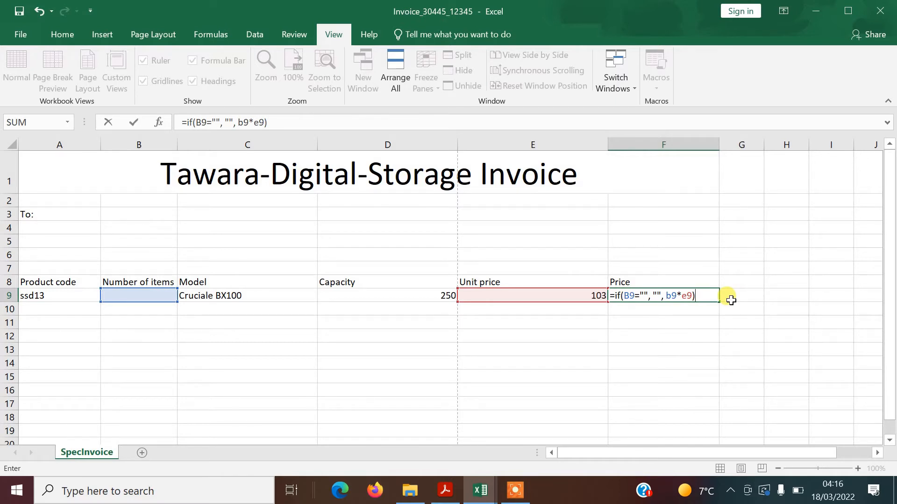
pyautogui.hotkey('ctrl', 'Return')
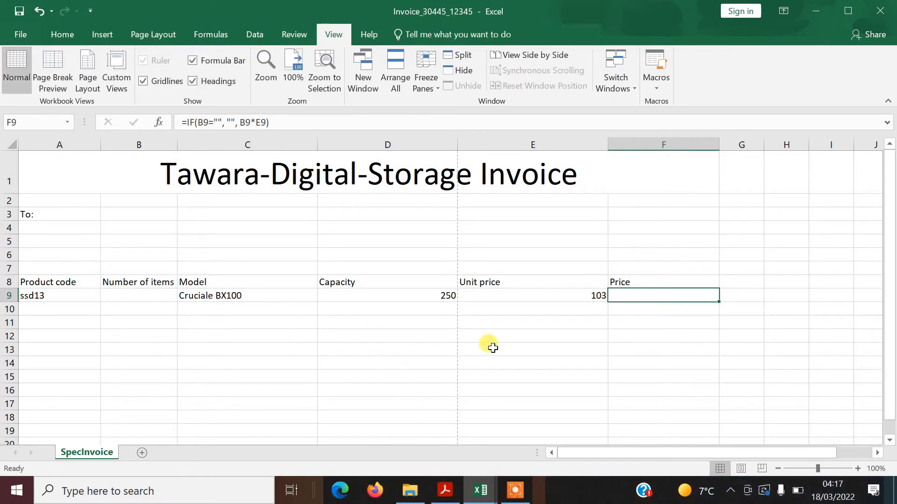
pyautogui.click(158, 295)
# Test the Price formula with 10 items in B9, then clear B9 and return to the exam paper
pyautogui.write('12')
pyautogui.press('BackSpace')
pyautogui.write('0')
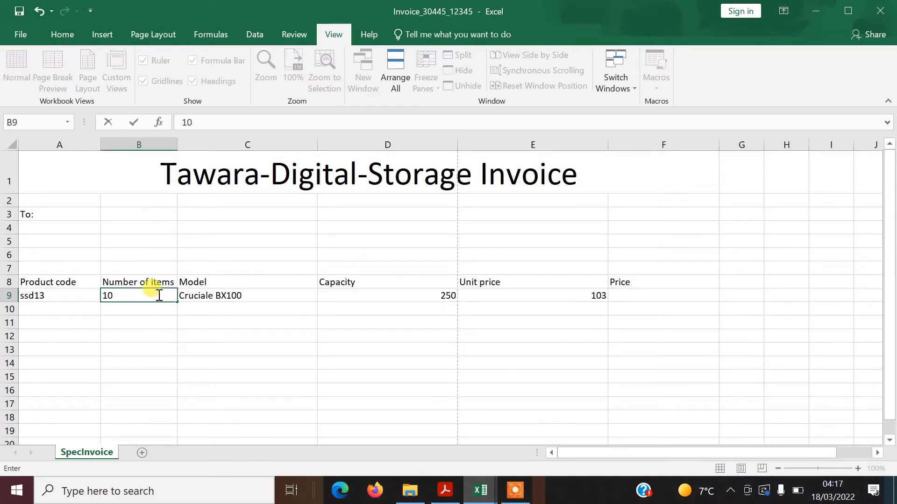
pyautogui.press('Return')
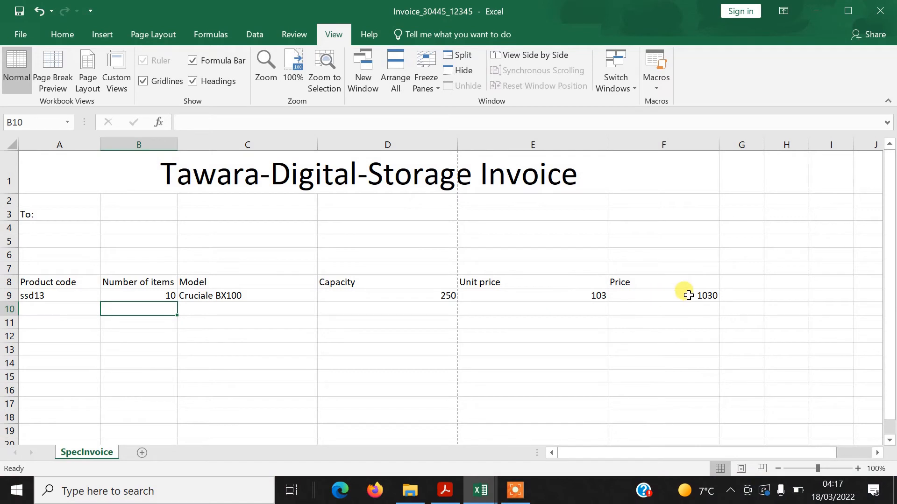
pyautogui.click(152, 290)
pyautogui.press('Delete')
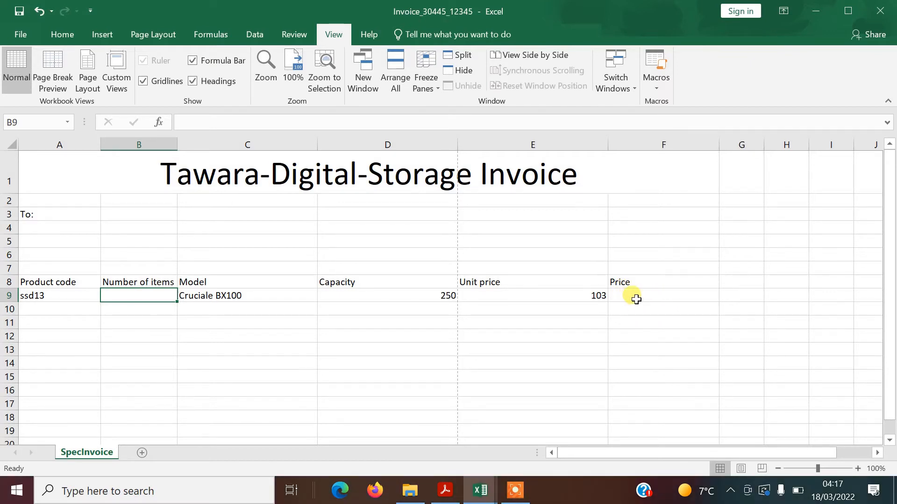
pyautogui.hotkey('alt', 'Tab')
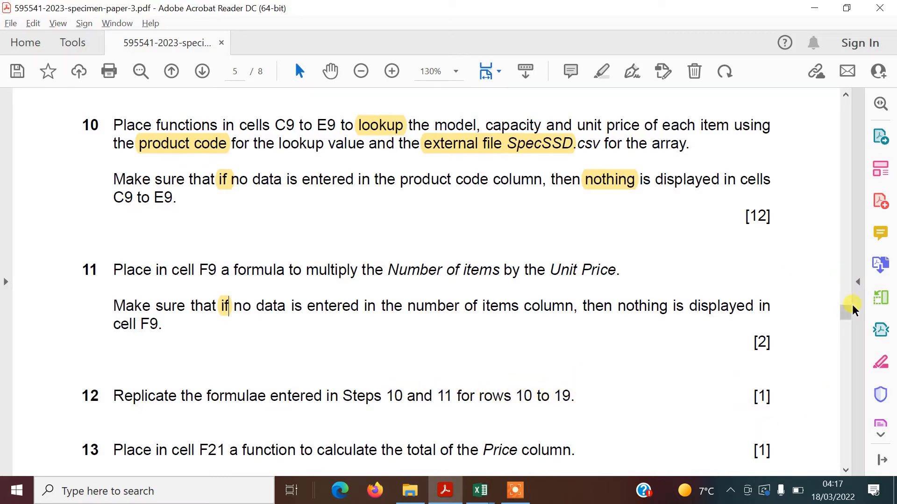
# Scroll the exam paper down to questions 12–14, then return to Excel
pyautogui.scroll(-6, 846, 313)
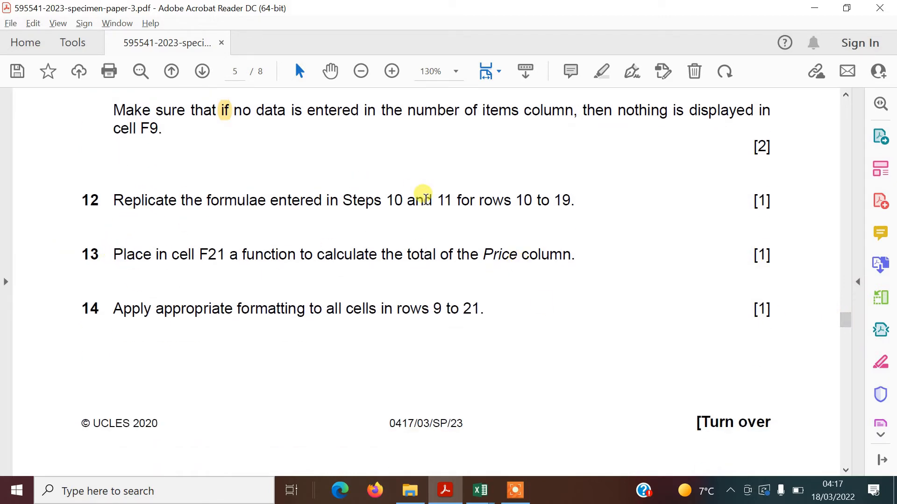
pyautogui.hotkey('alt', 'Tab')
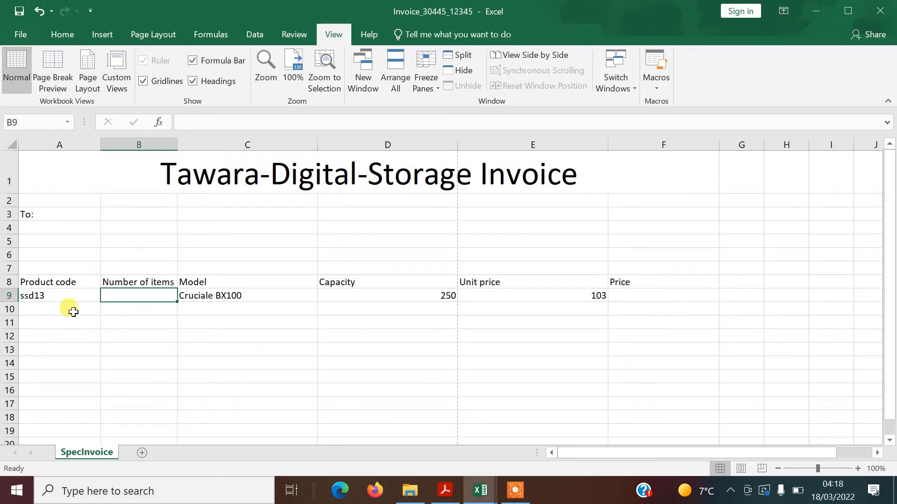
# Fill the C9, D9, E9 and F9 formulas down to row 19
pyautogui.click(228, 296)
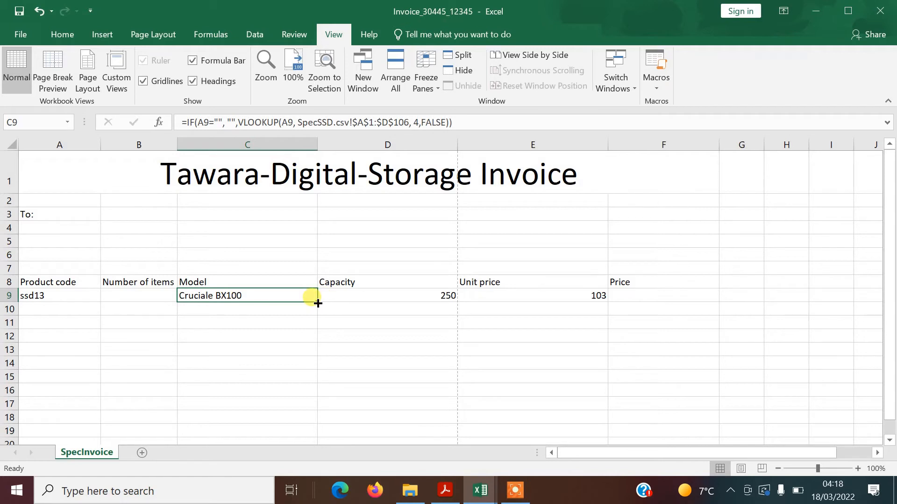
pyautogui.moveTo(317, 303); pyautogui.dragTo(318, 436)
pyautogui.click(449, 296)
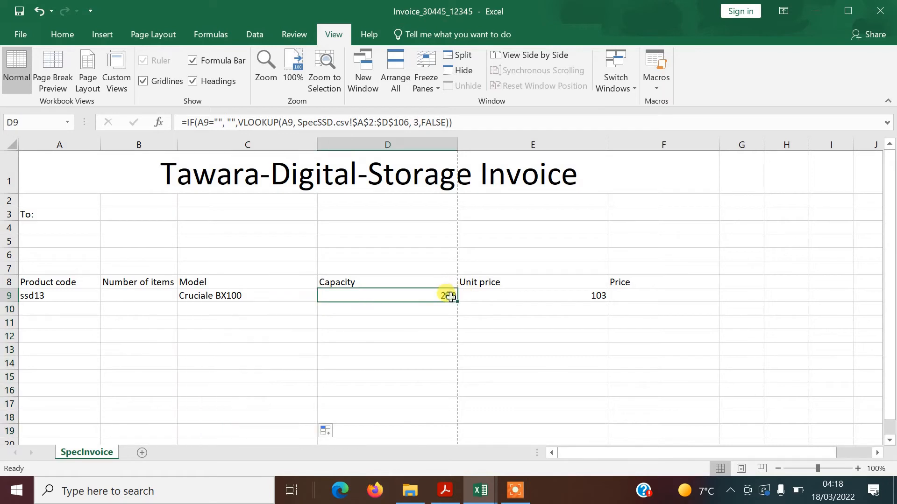
pyautogui.moveTo(458, 300); pyautogui.dragTo(459, 437)
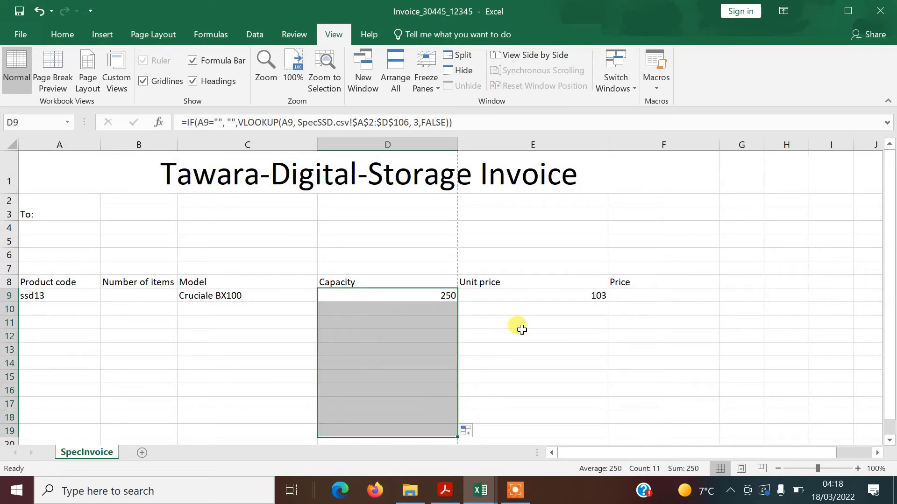
pyautogui.click(596, 292)
pyautogui.moveTo(609, 302); pyautogui.dragTo(615, 437)
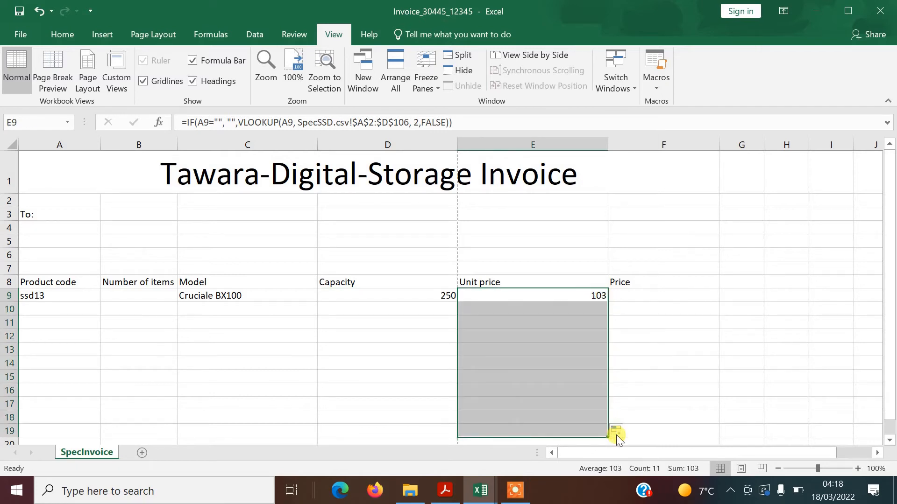
pyautogui.click(645, 294)
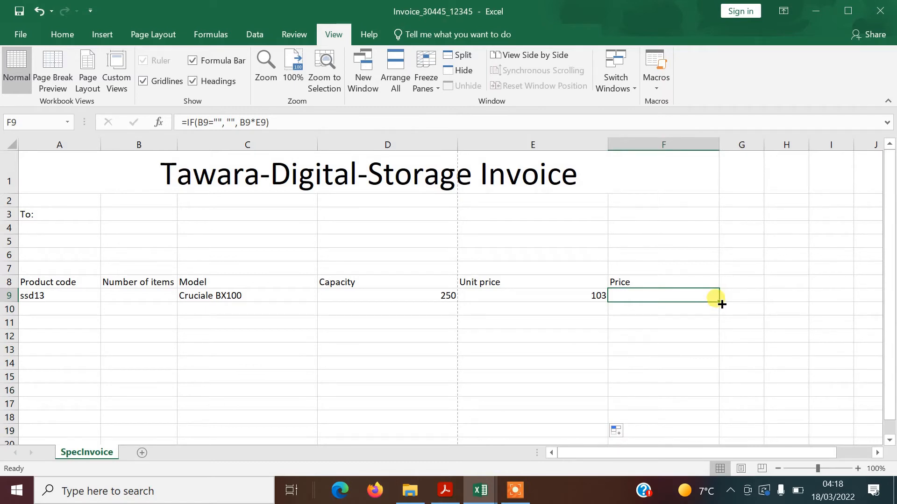
pyautogui.moveTo(721, 304); pyautogui.dragTo(720, 437)
# Inspect the copied formulas in E13, F11, F16, F18, E17 and D16, then switch to the exam paper
pyautogui.click(494, 348)
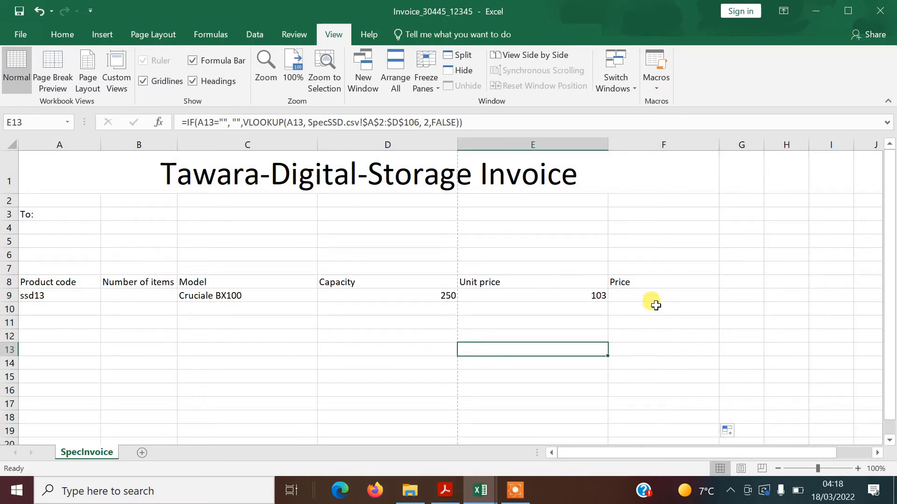
pyautogui.click(654, 322)
pyautogui.click(657, 391)
pyautogui.click(659, 419)
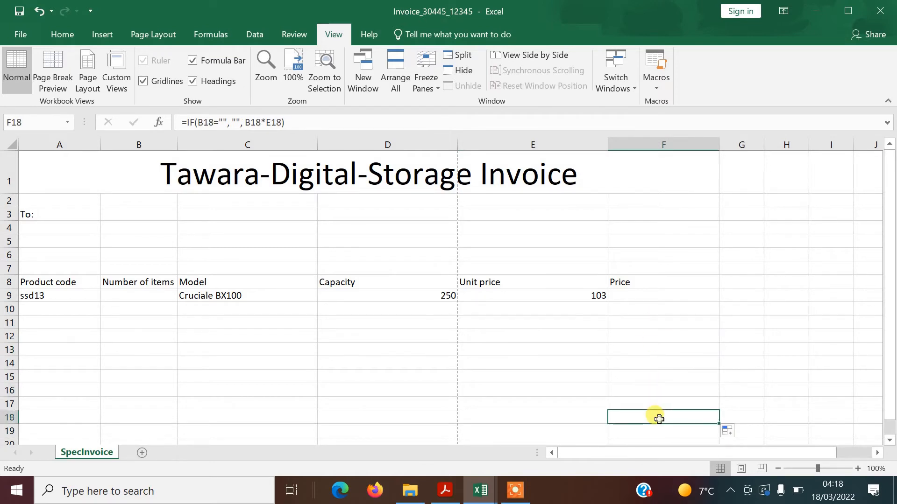
pyautogui.click(527, 407)
pyautogui.click(356, 394)
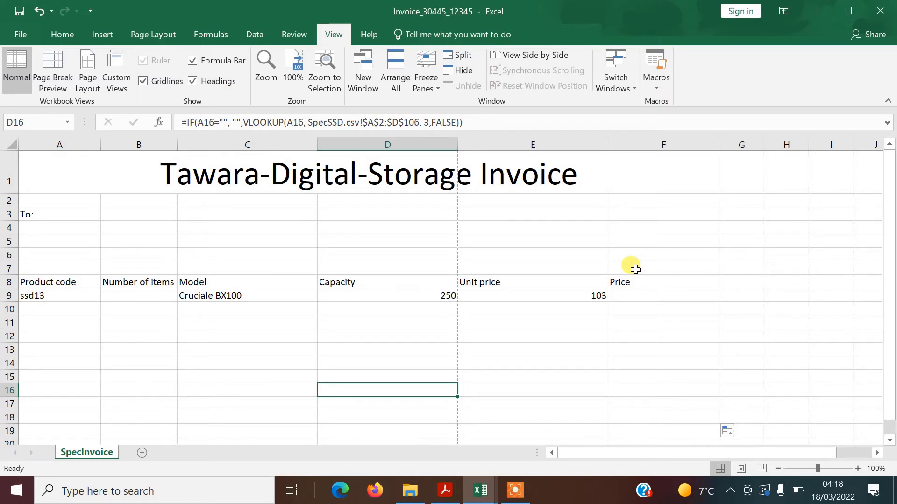
pyautogui.hotkey('alt', 'Tab')
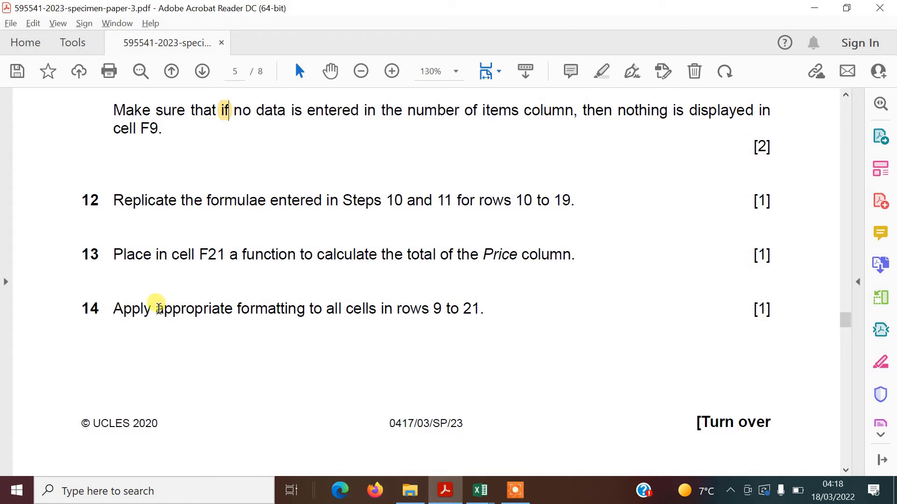
# Highlight 'appropriate' in question 14, scroll back up to question 8, then return to Excel
pyautogui.moveTo(157, 308); pyautogui.dragTo(236, 308)
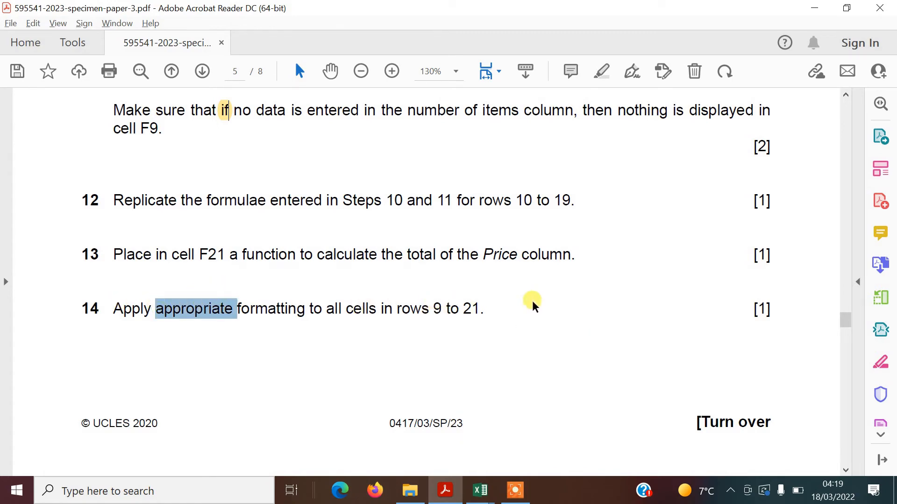
pyautogui.click(601, 71)
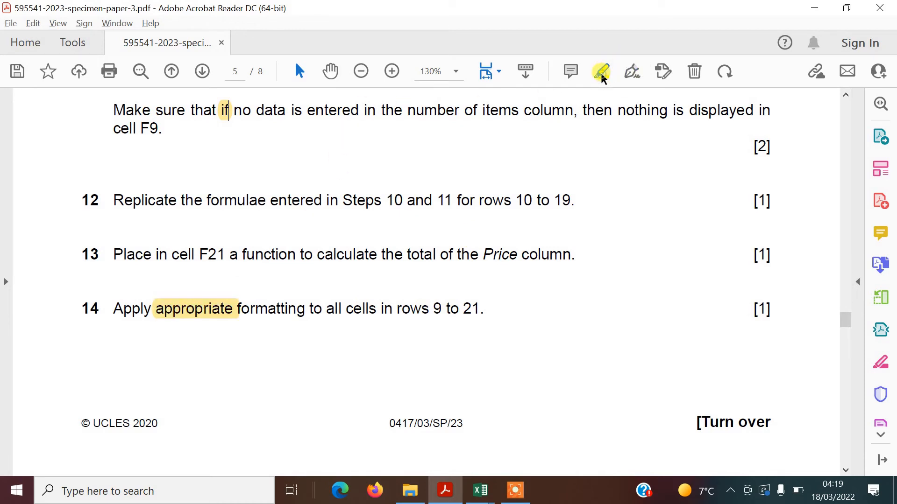
pyautogui.click(846, 96)
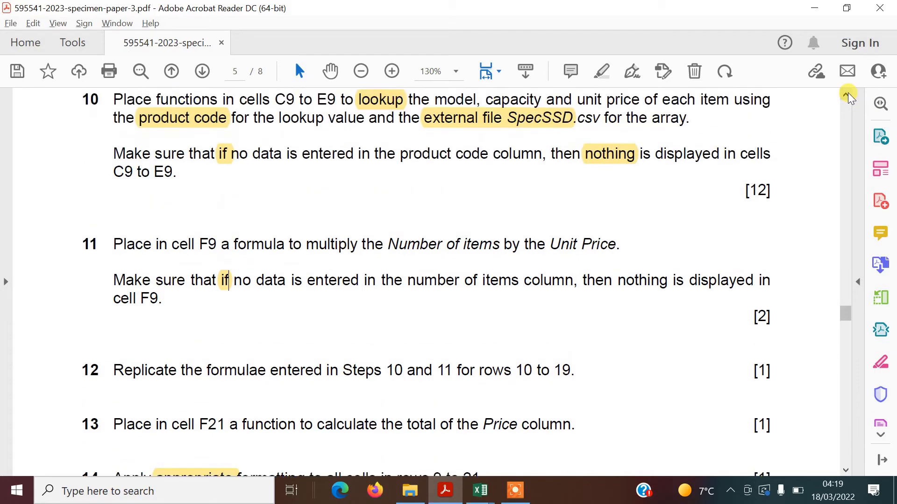
pyautogui.click(848, 95)
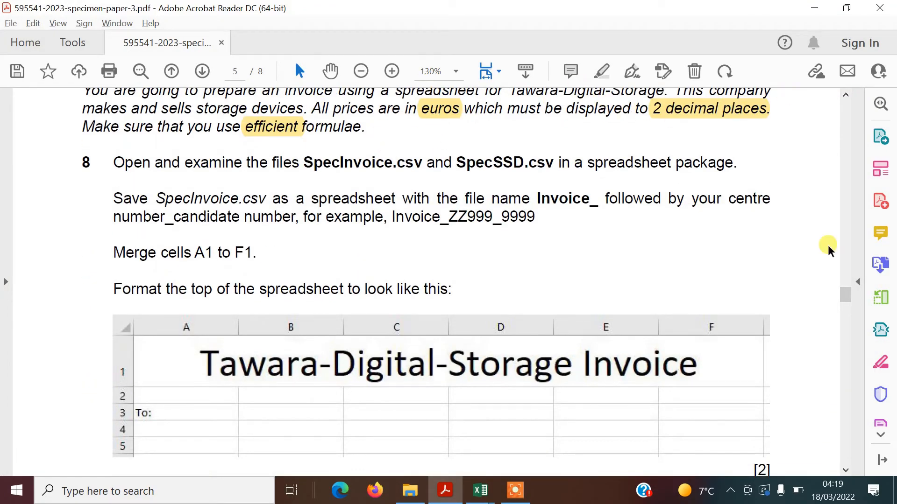
pyautogui.click(846, 469)
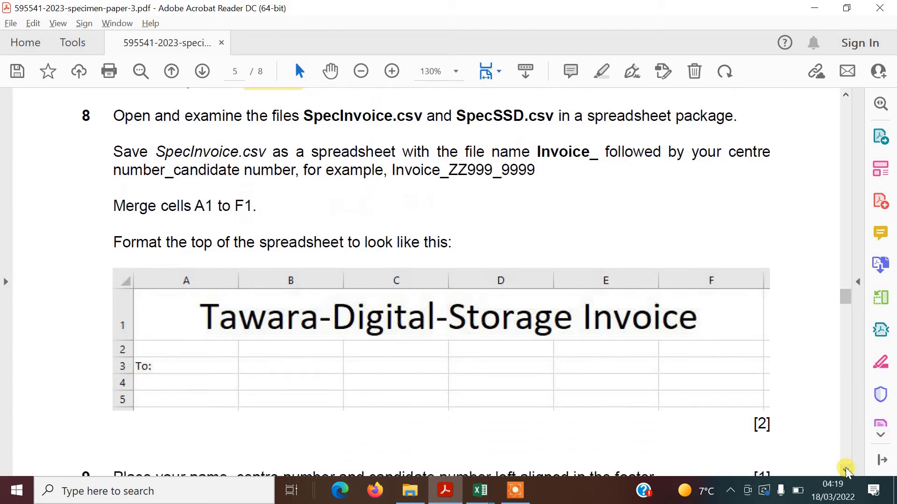
pyautogui.hotkey('alt', 'Tab')
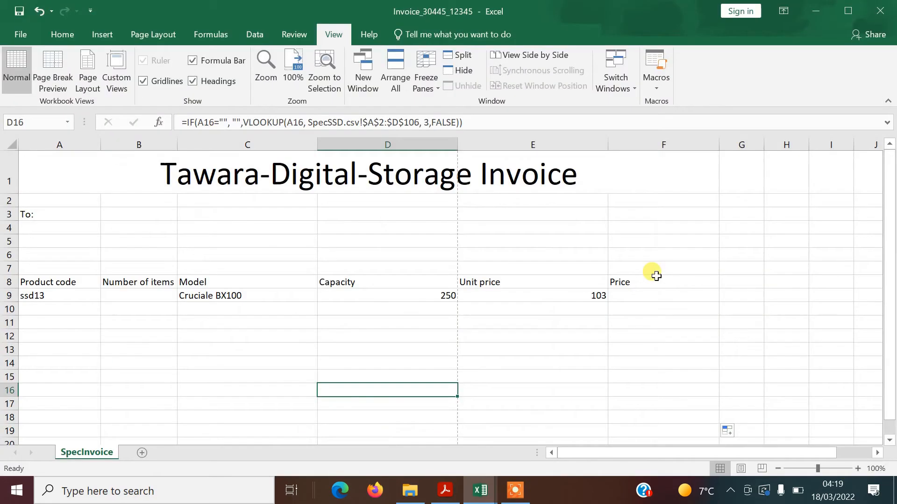
# Enter =sum(F9:F20) in F21 beside Total, then return to the exam paper
pyautogui.click(889, 439)
pyautogui.click(890, 440)
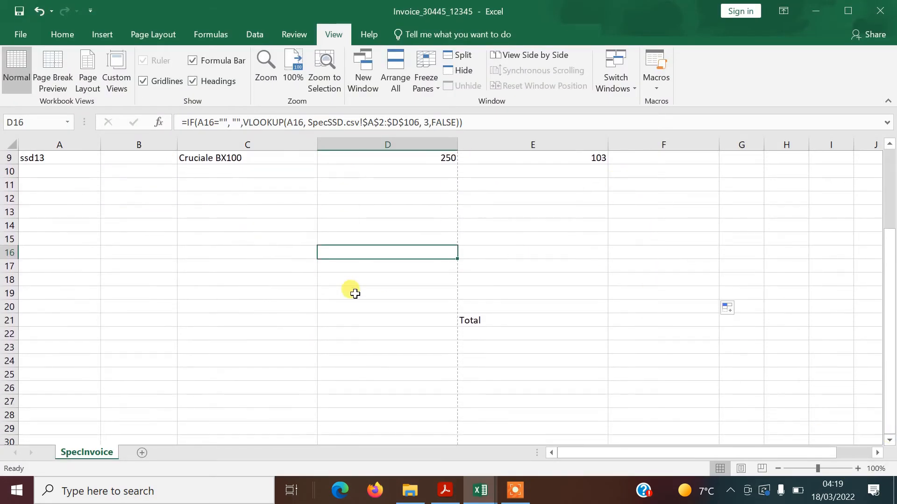
pyautogui.click(648, 319)
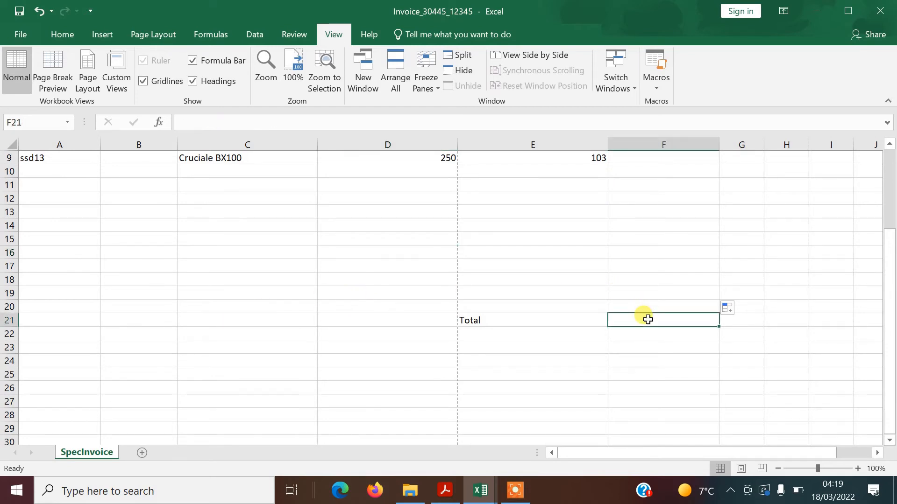
pyautogui.hotkey('alt', 'Tab')
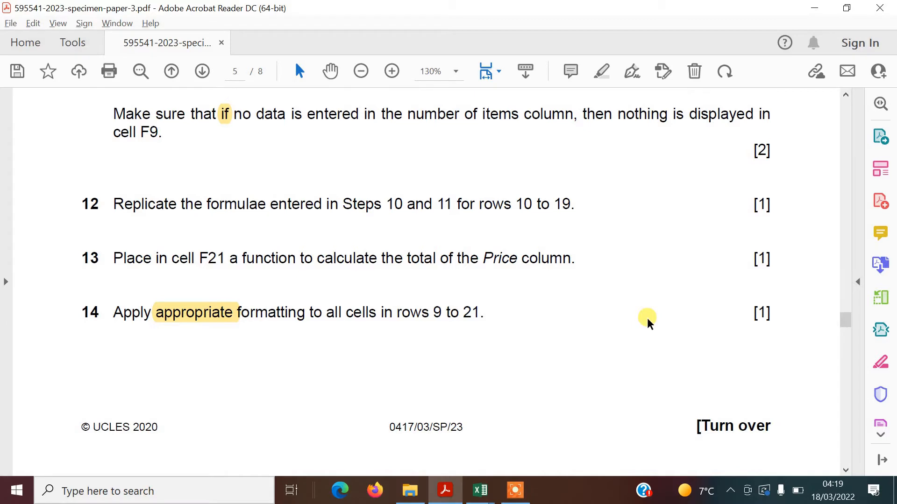
pyautogui.hotkey('alt', 'Tab')
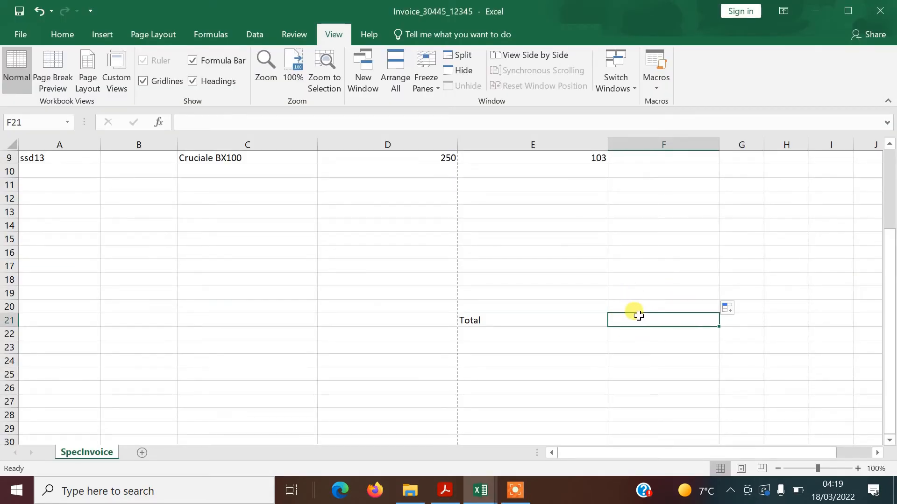
pyautogui.write('=sum')
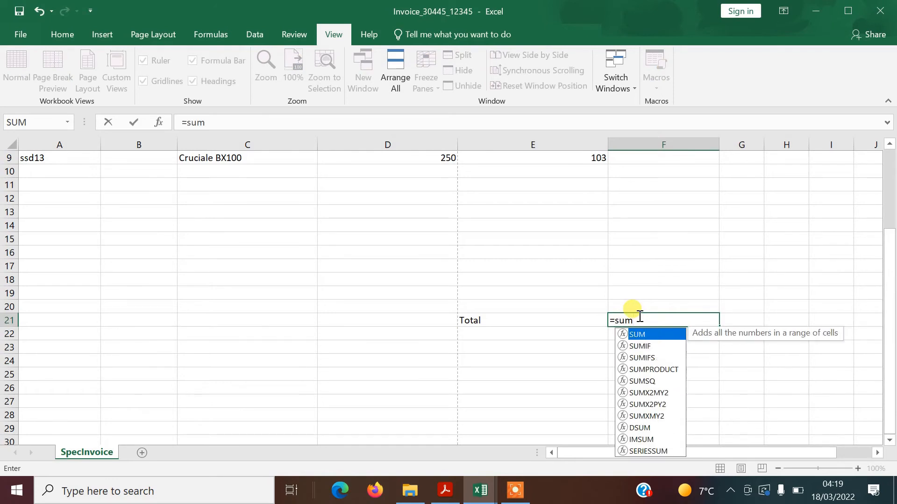
pyautogui.write('(')
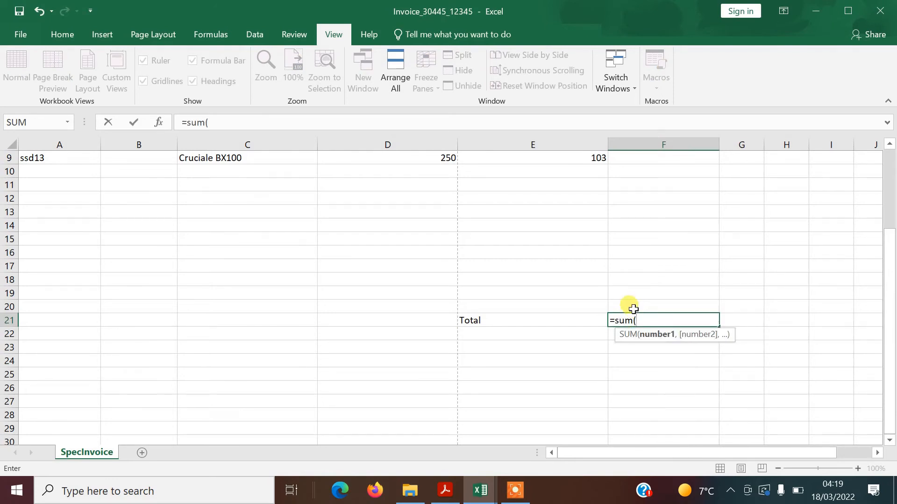
pyautogui.moveTo(630, 304); pyautogui.dragTo(640, 197)
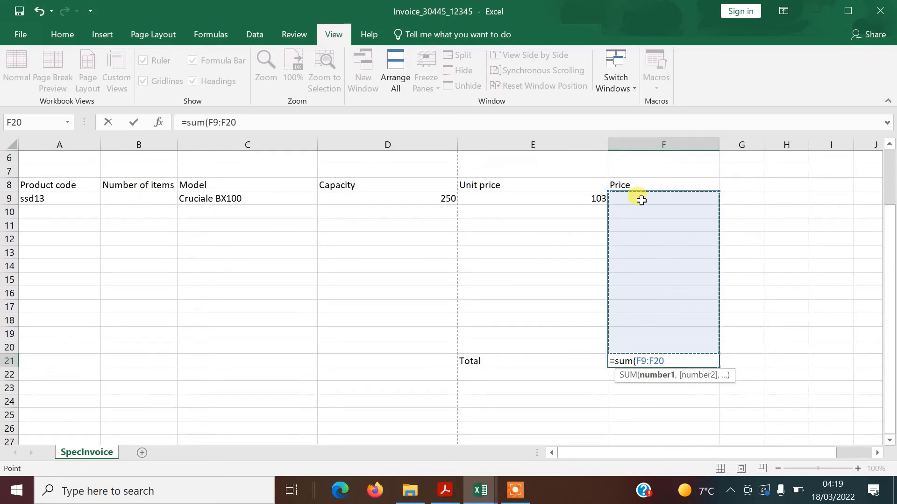
pyautogui.write(')')
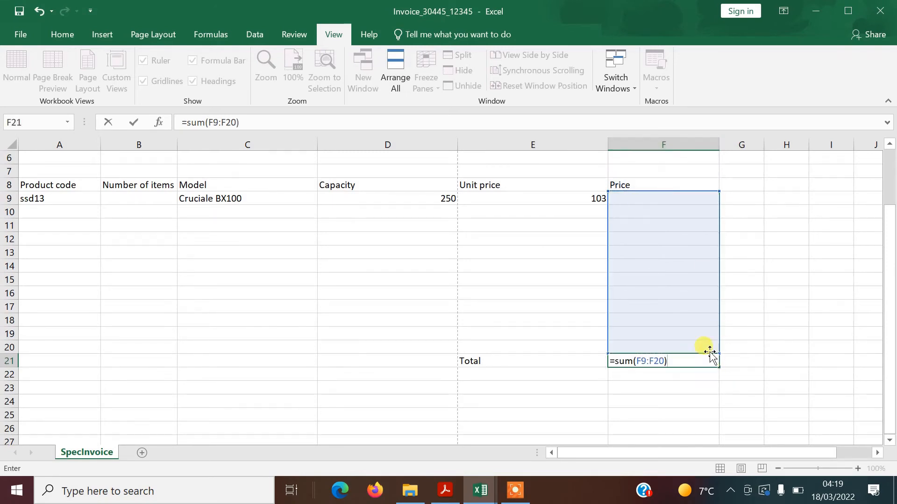
pyautogui.press('Return')
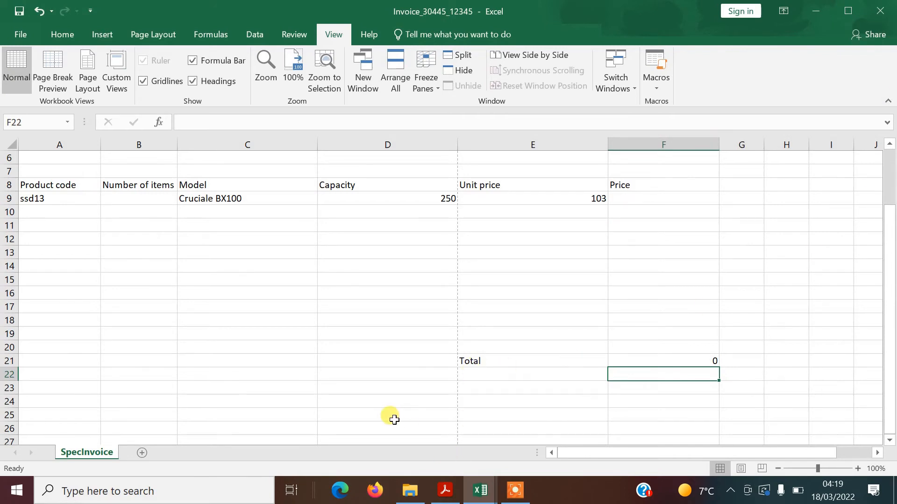
pyautogui.hotkey('alt', 'Tab')
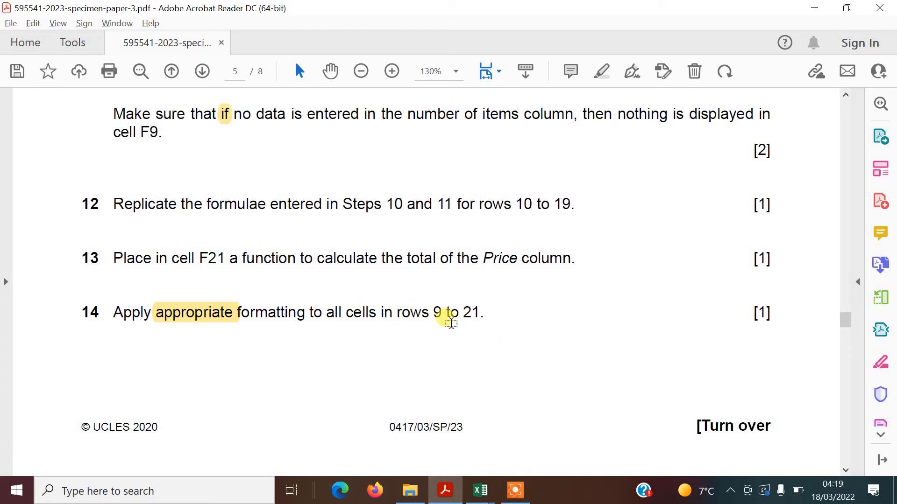
# Format E9:F20 as € Euro Accounting (€ 123) with two decimal places
pyautogui.hotkey('alt', 'Tab')
pyautogui.click(31, 360)
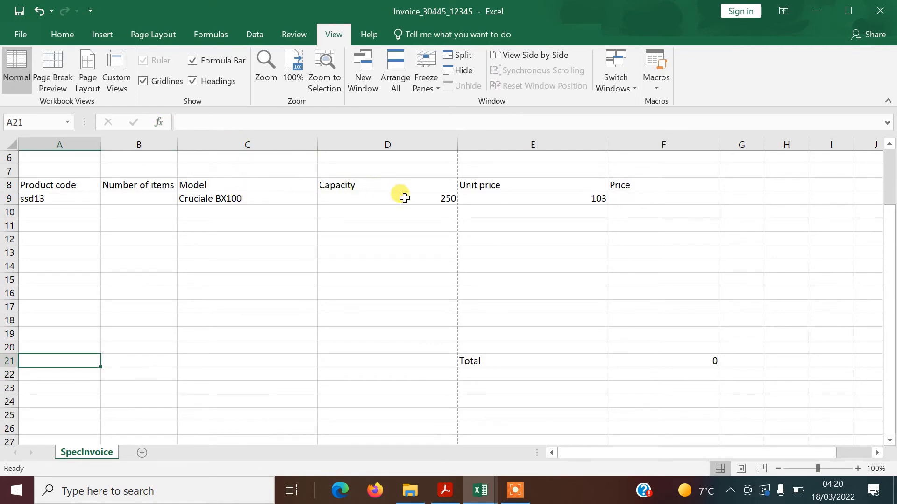
pyautogui.moveTo(407, 199); pyautogui.dragTo(470, 197)
pyautogui.rightClick(472, 236)
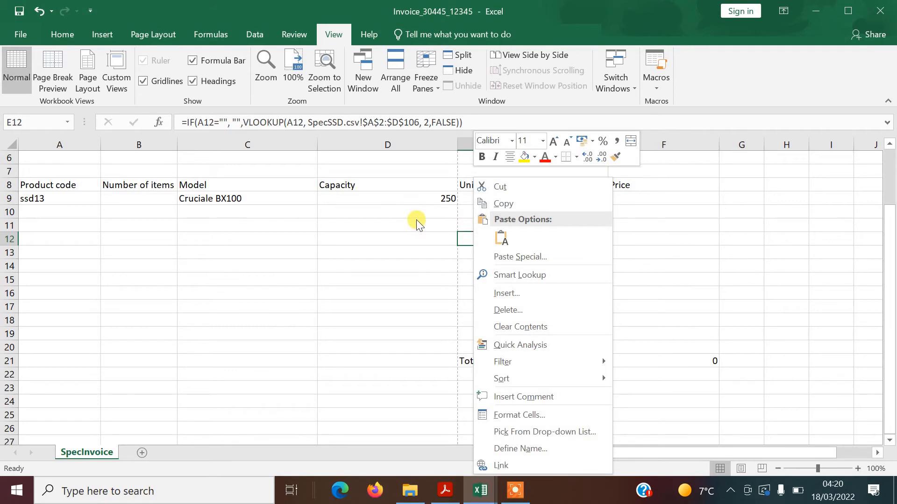
pyautogui.press('Escape')
pyautogui.moveTo(527, 199); pyautogui.dragTo(651, 343)
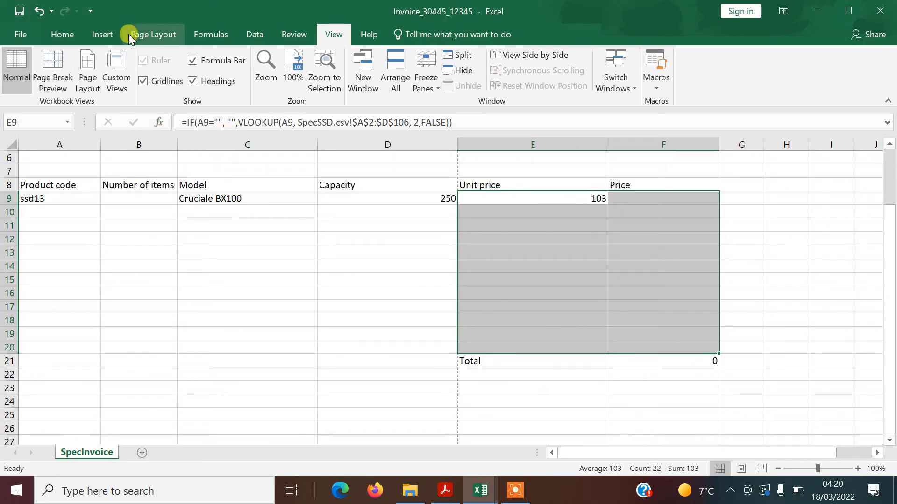
pyautogui.click(66, 34)
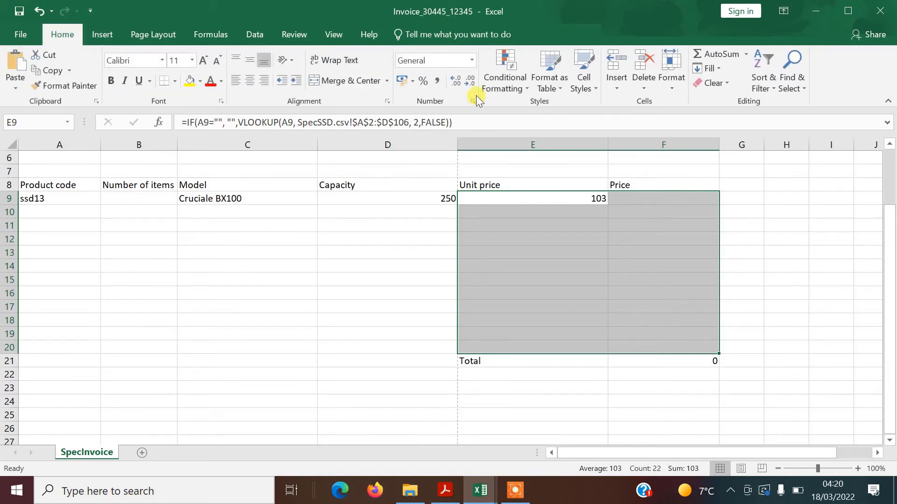
pyautogui.click(471, 60)
pyautogui.click(450, 143)
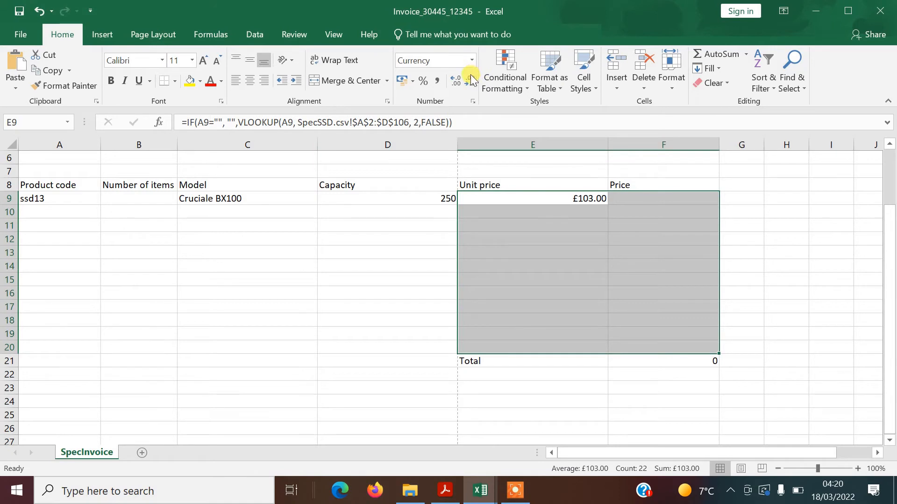
pyautogui.click(414, 82)
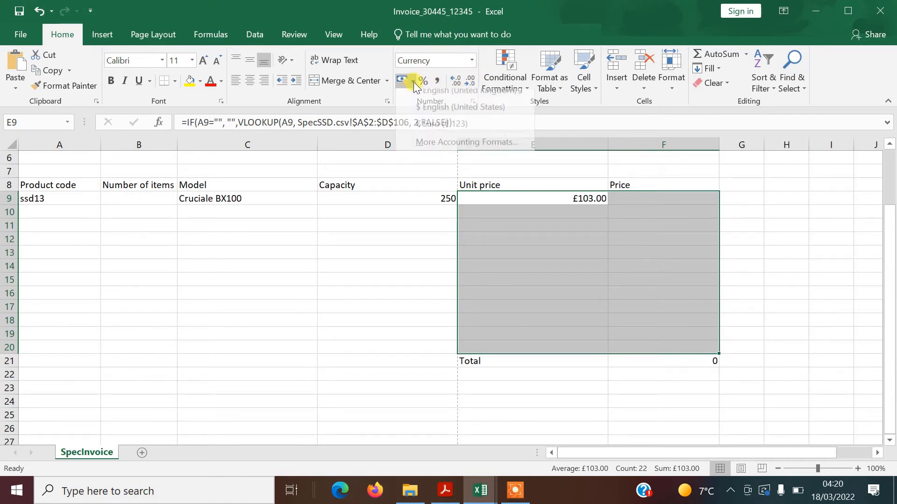
pyautogui.click(434, 136)
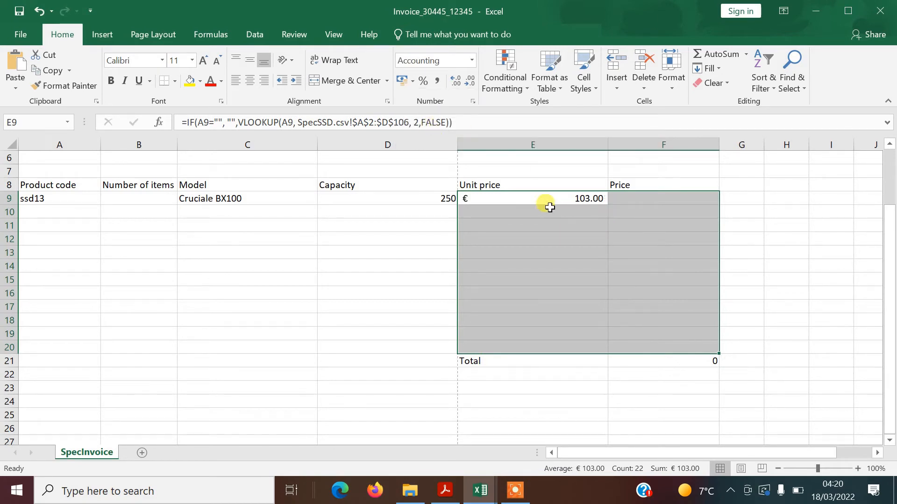
pyautogui.click(640, 346)
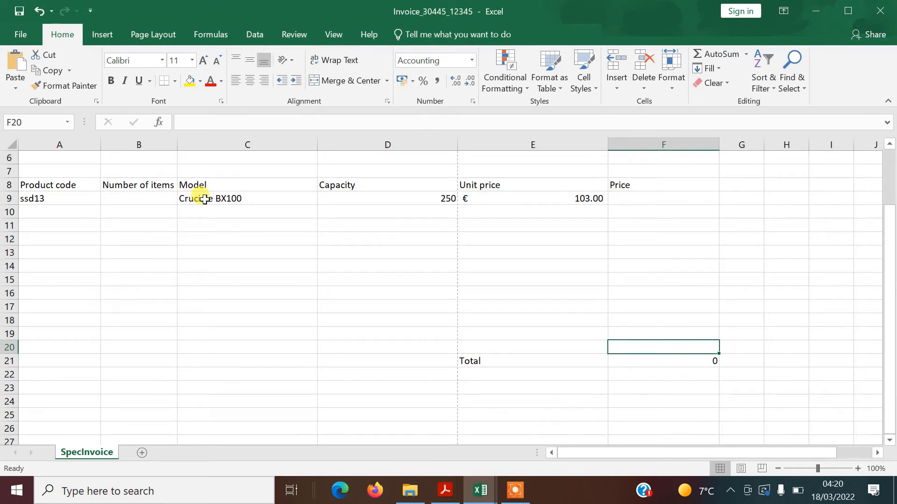
# Copy the euro format onto the F21 total, then read question 15 in the specimen paper
pyautogui.click(60, 87)
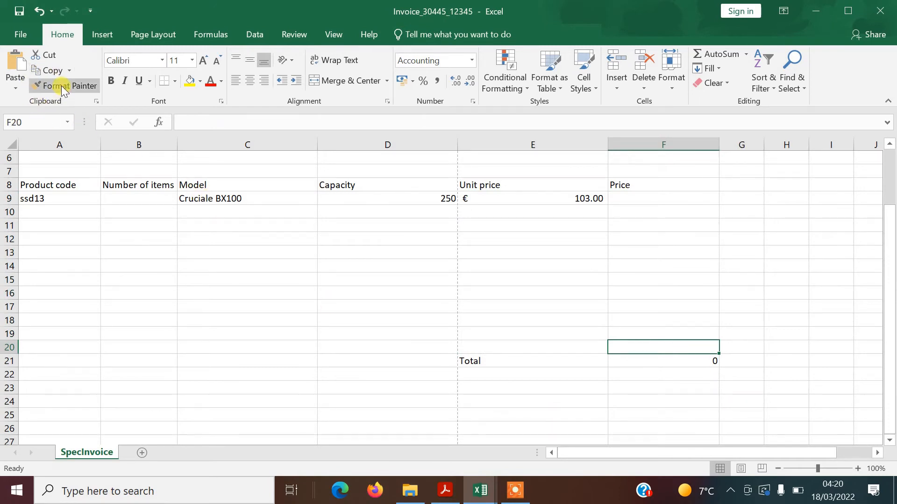
pyautogui.click(651, 361)
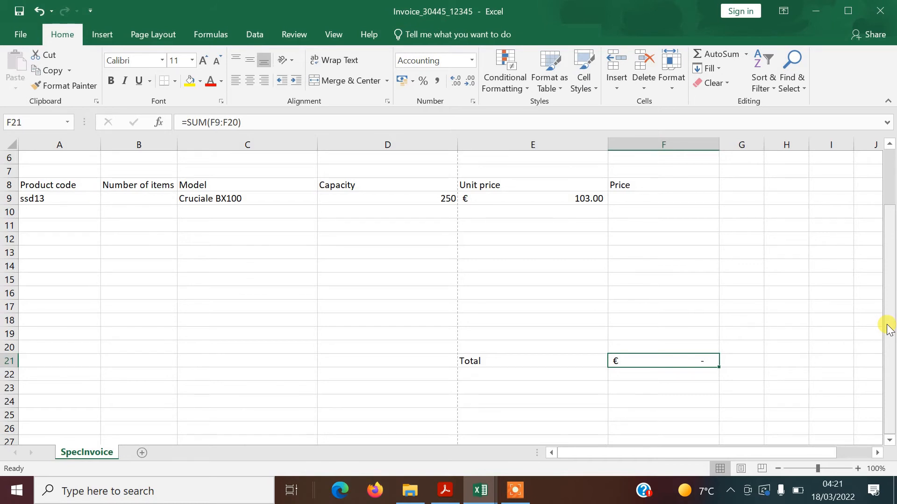
pyautogui.moveTo(891, 323); pyautogui.dragTo(892, 323)
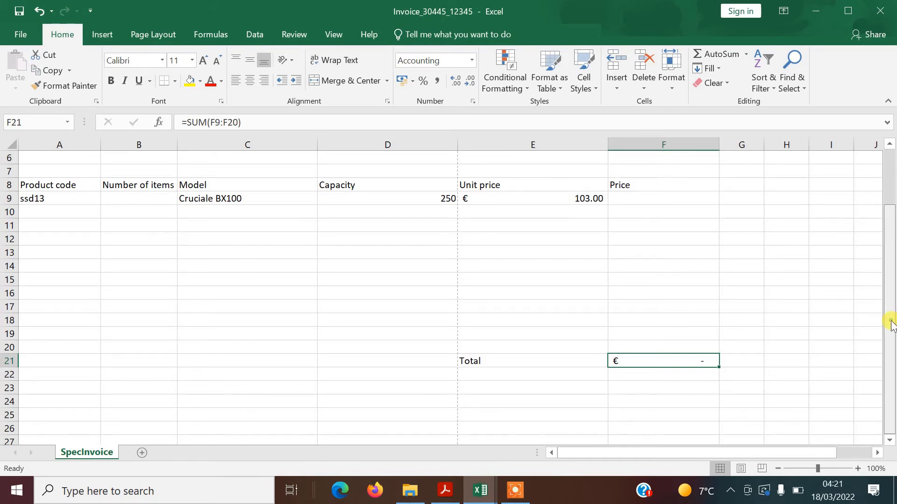
pyautogui.moveTo(892, 334); pyautogui.dragTo(891, 316)
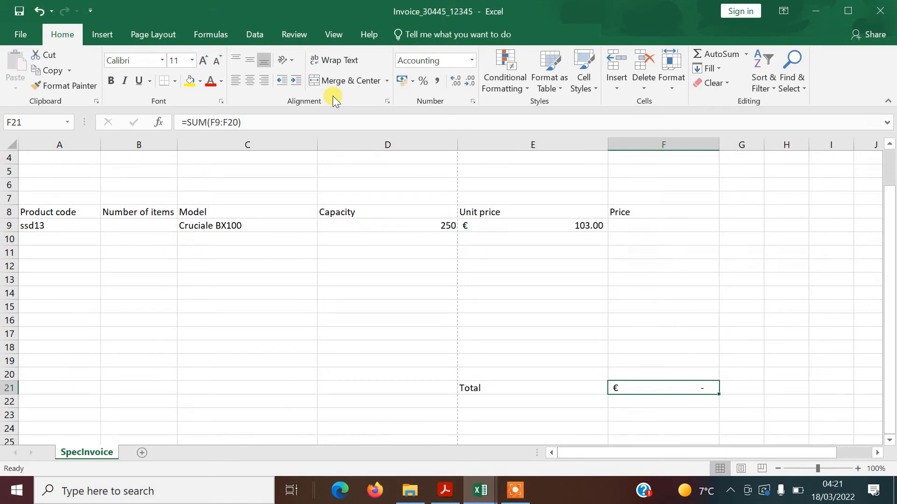
pyautogui.hotkey('alt', 'Tab')
pyautogui.moveTo(846, 292); pyautogui.dragTo(860, 336)
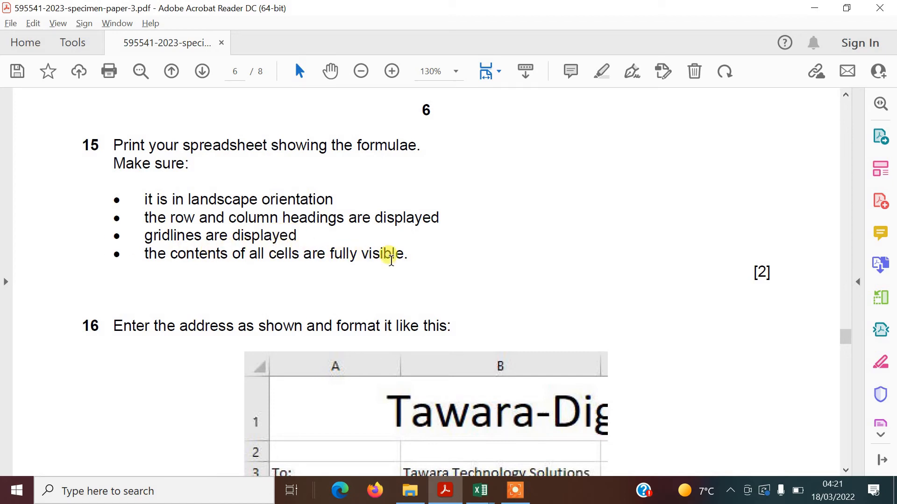
# Set the invoice page orientation to Landscape
pyautogui.hotkey('alt', 'Tab')
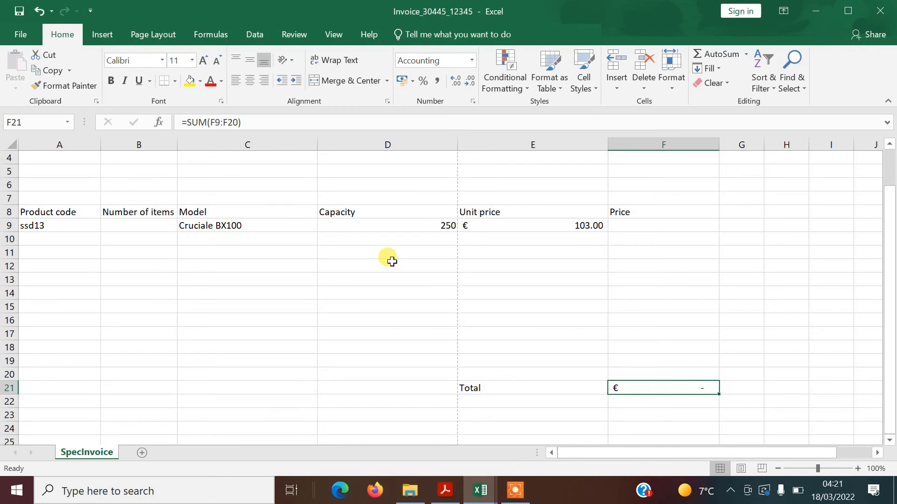
pyautogui.click(136, 32)
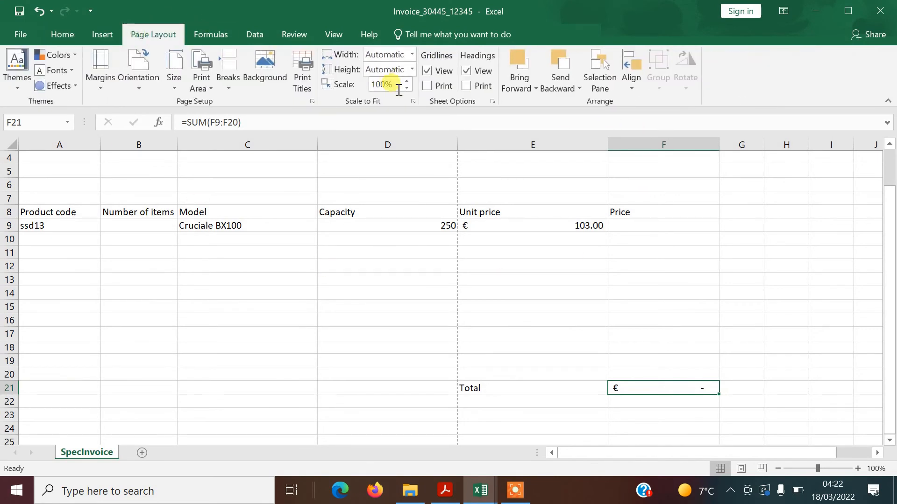
pyautogui.click(130, 86)
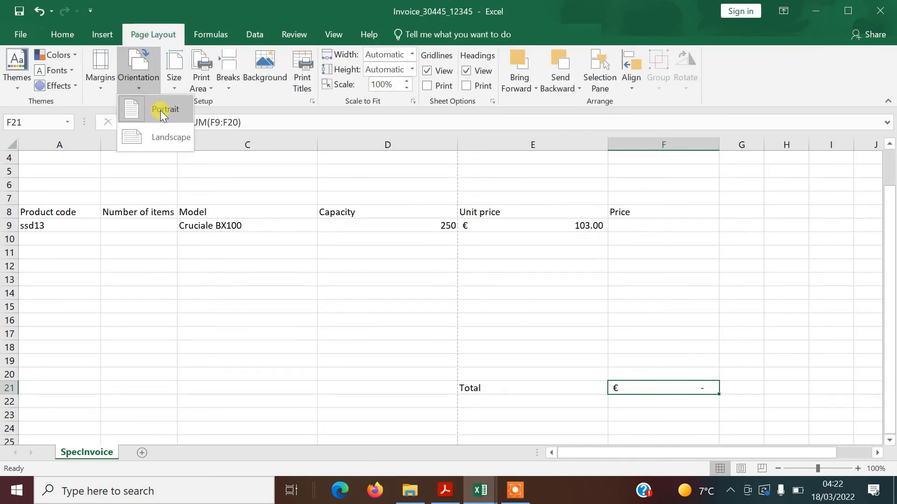
pyautogui.click(161, 138)
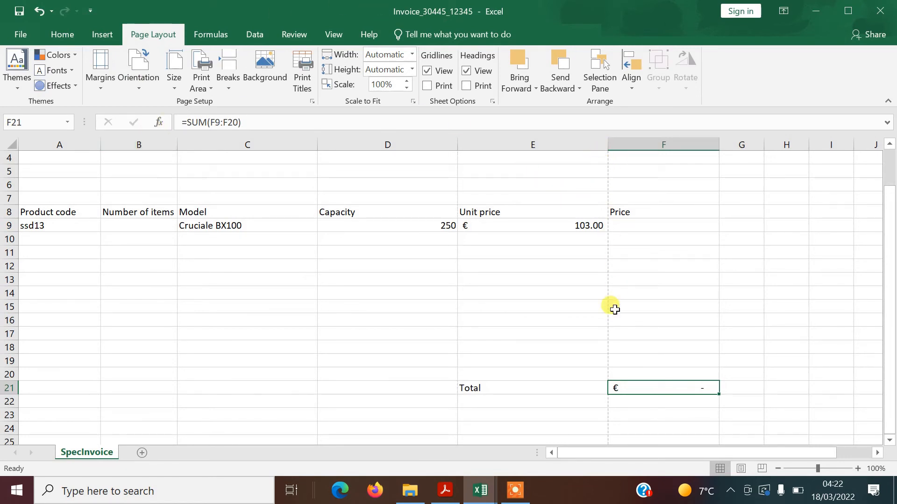
# Clear the product code ssd13 from cell A9
pyautogui.moveTo(892, 260); pyautogui.dragTo(886, 195)
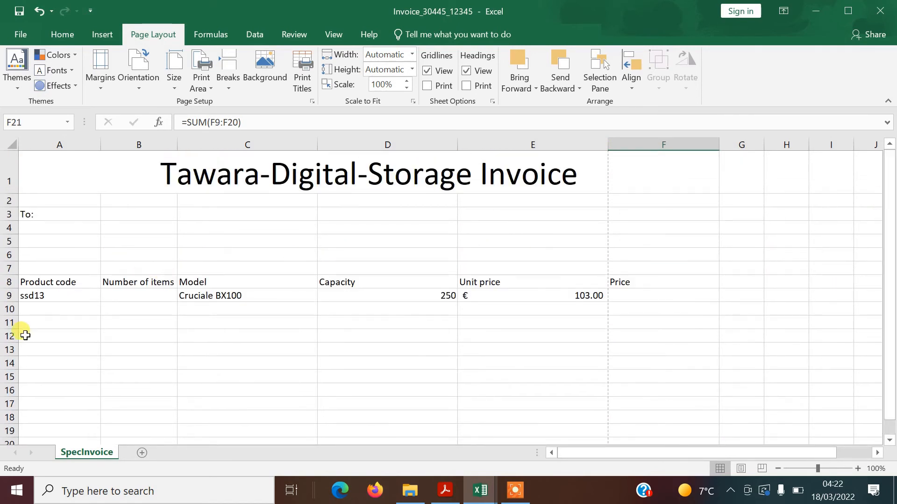
pyautogui.click(62, 297)
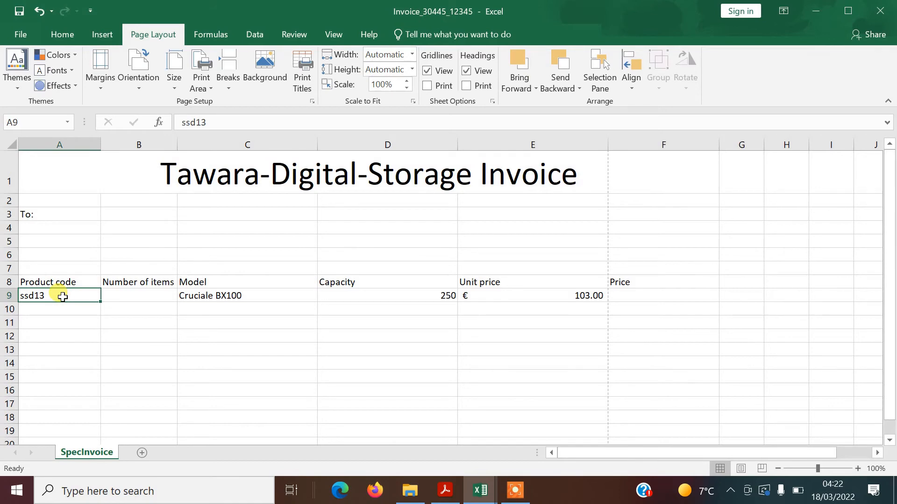
pyautogui.press('Delete')
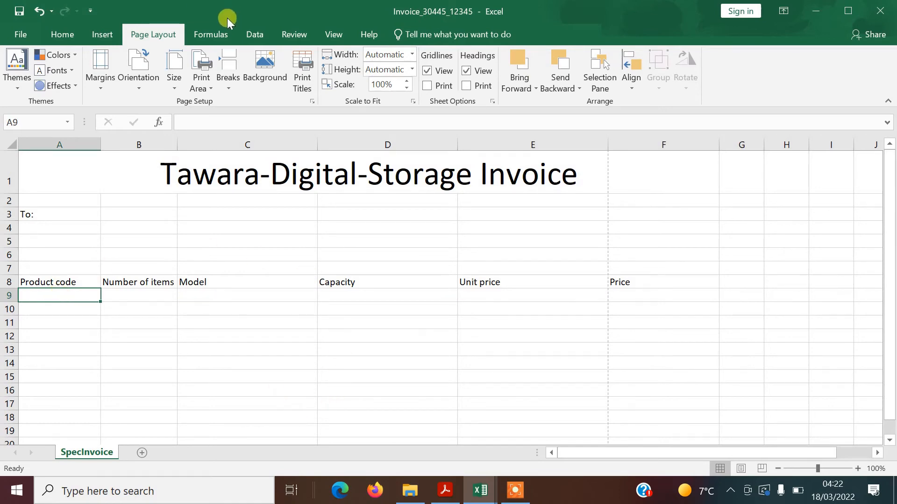
# Turn on Show Formulas and autofit columns A and B
pyautogui.click(223, 32)
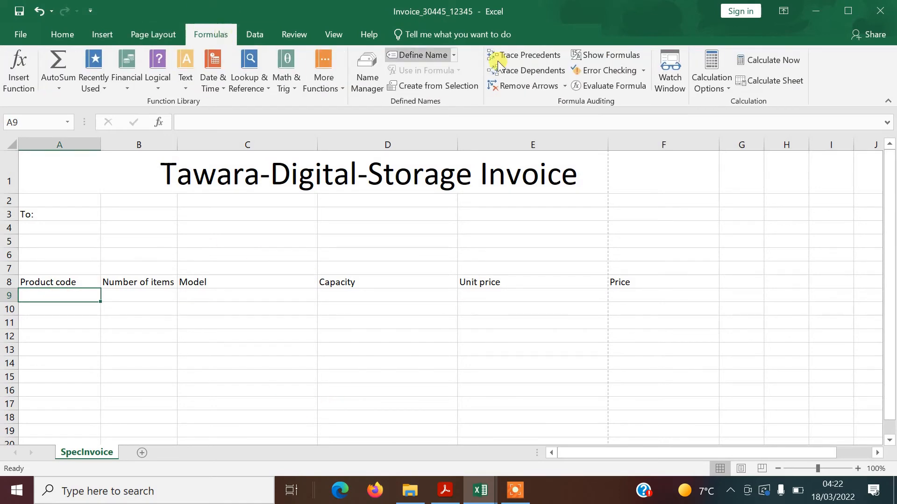
pyautogui.click(612, 56)
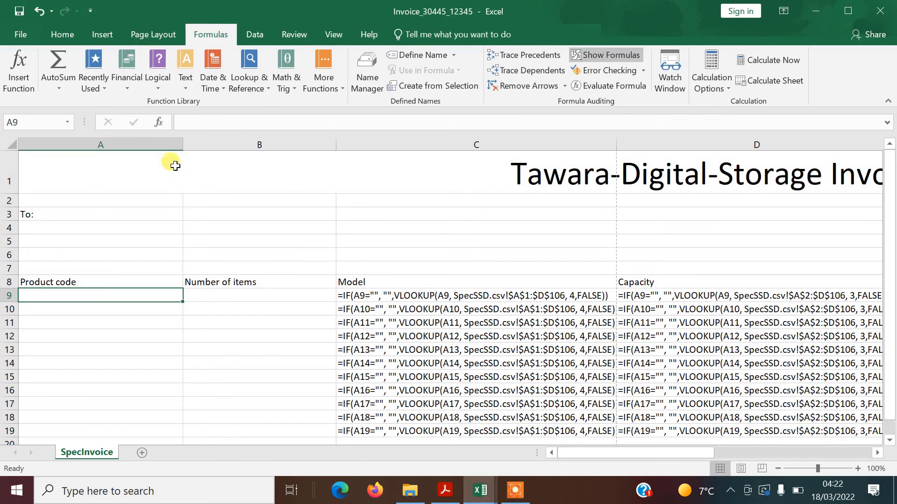
pyautogui.doubleClick(183, 148)
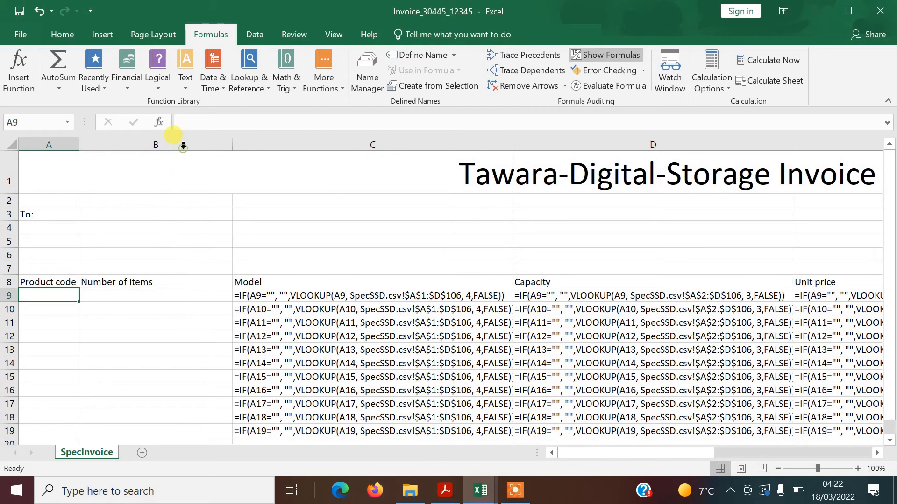
pyautogui.doubleClick(233, 145)
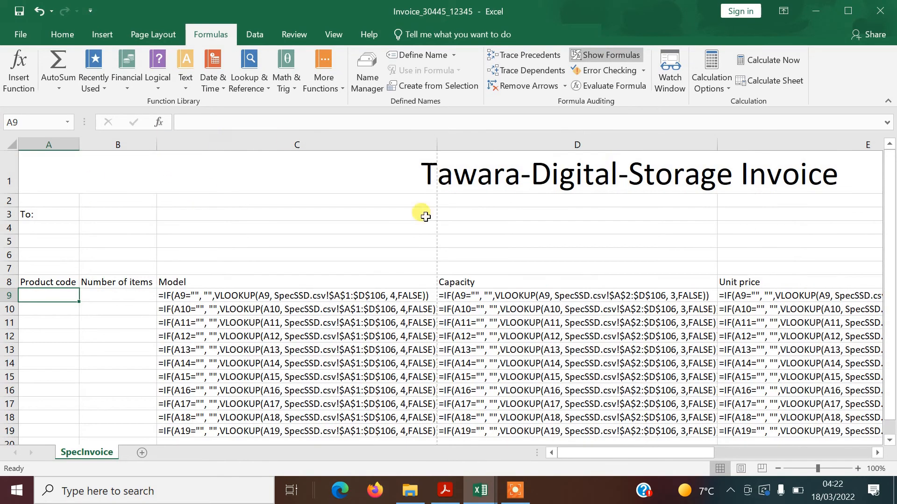
# Autofit columns D, E, F and C so their formulas show in full
pyautogui.moveTo(681, 451); pyautogui.dragTo(794, 468)
pyautogui.moveTo(890, 224); pyautogui.dragTo(892, 281)
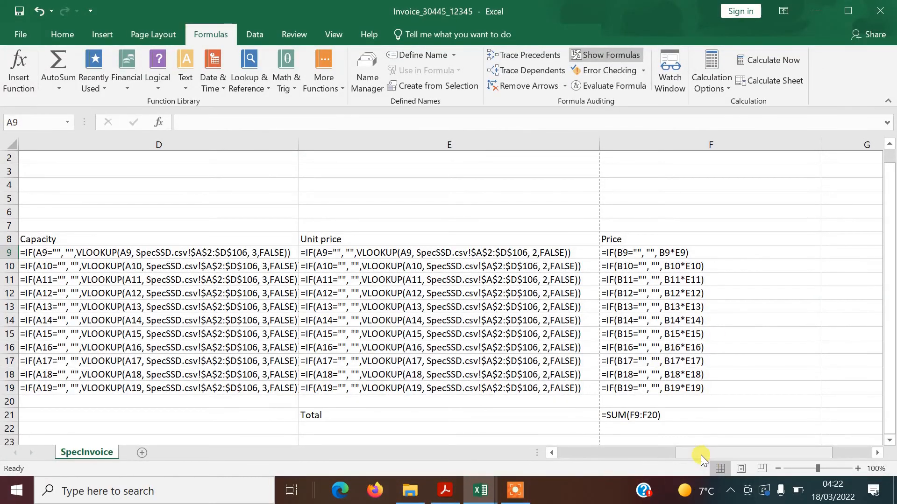
pyautogui.doubleClick(298, 138)
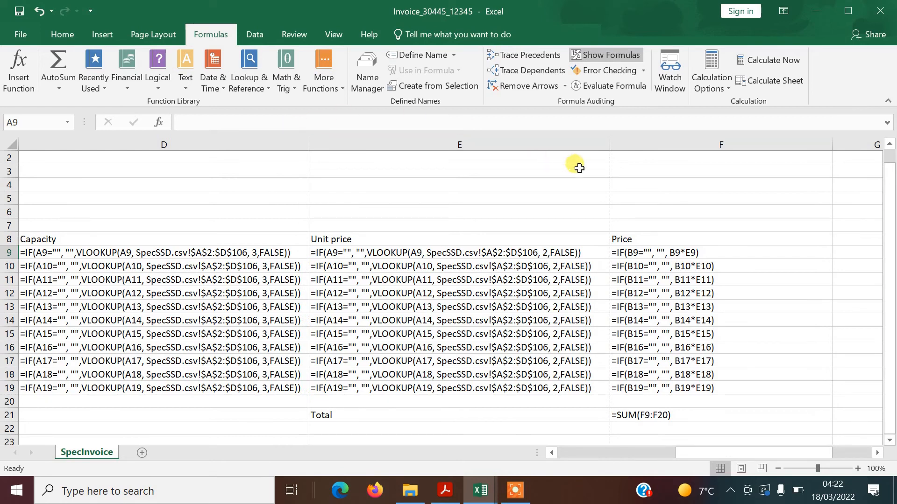
pyautogui.moveTo(610, 144); pyautogui.dragTo(609, 144)
pyautogui.doubleClick(609, 144)
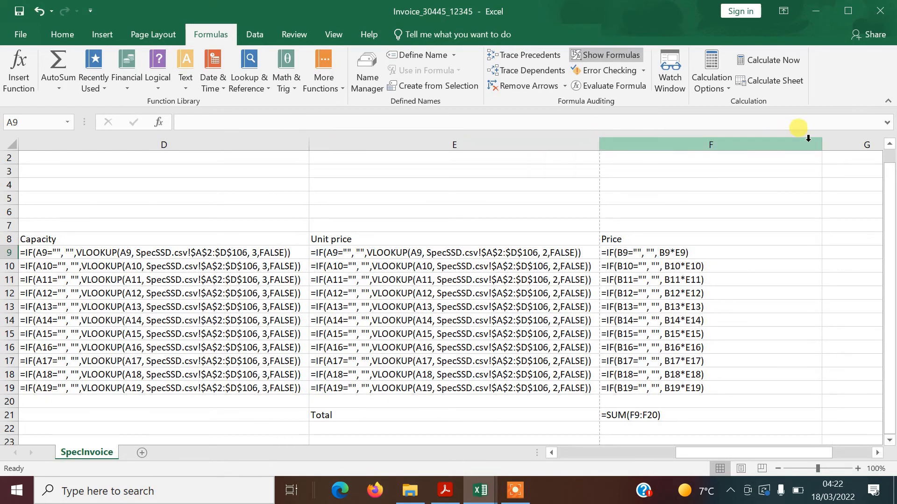
pyautogui.doubleClick(825, 147)
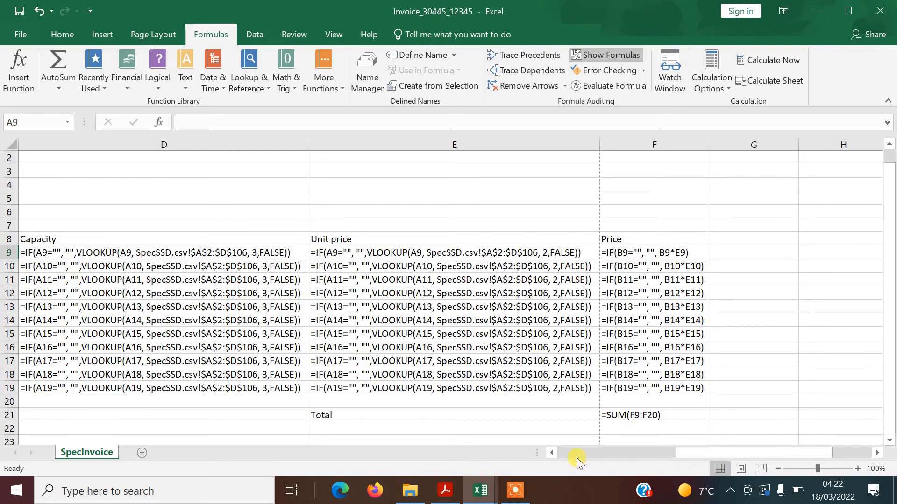
pyautogui.moveTo(680, 452); pyautogui.dragTo(531, 454)
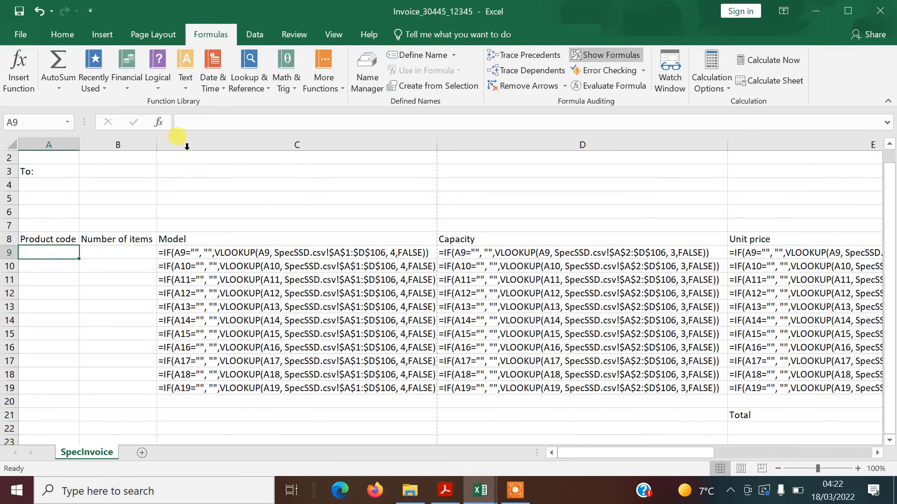
pyautogui.doubleClick(440, 144)
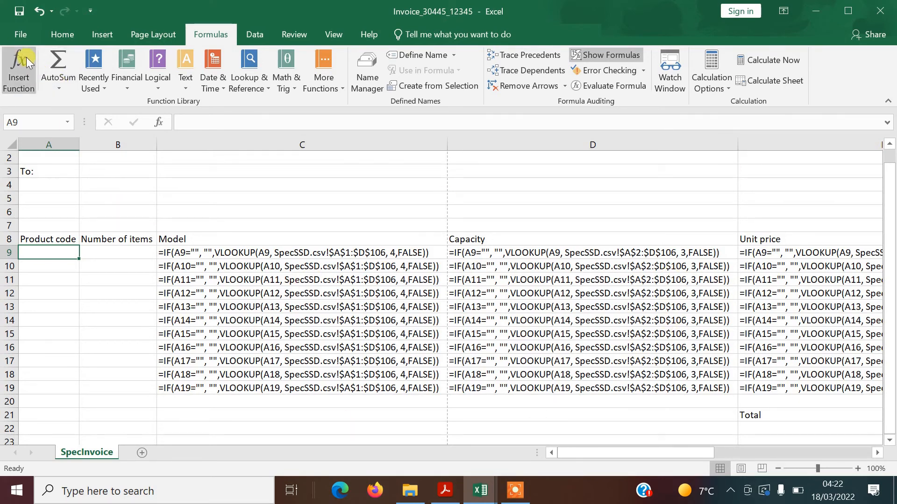
# In Page Setup, fit the printout to one page and print gridlines and row and column headings
pyautogui.click(19, 34)
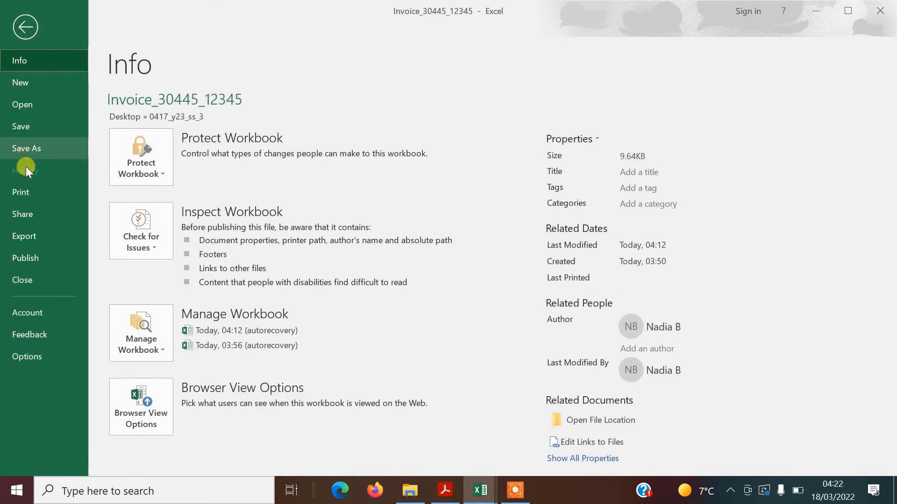
pyautogui.click(23, 193)
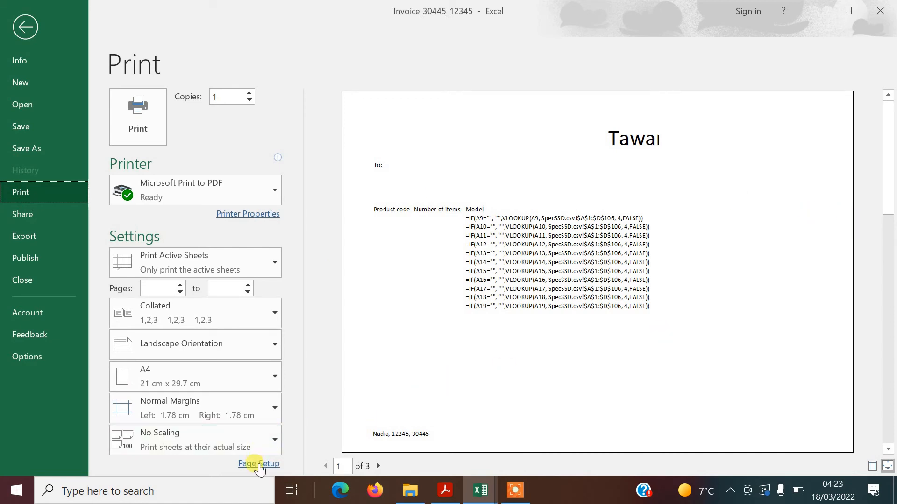
pyautogui.click(259, 464)
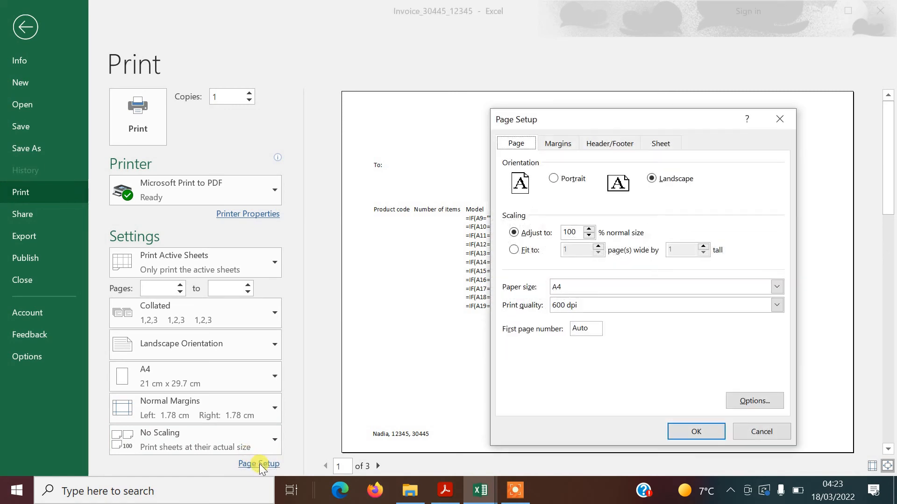
pyautogui.click(514, 251)
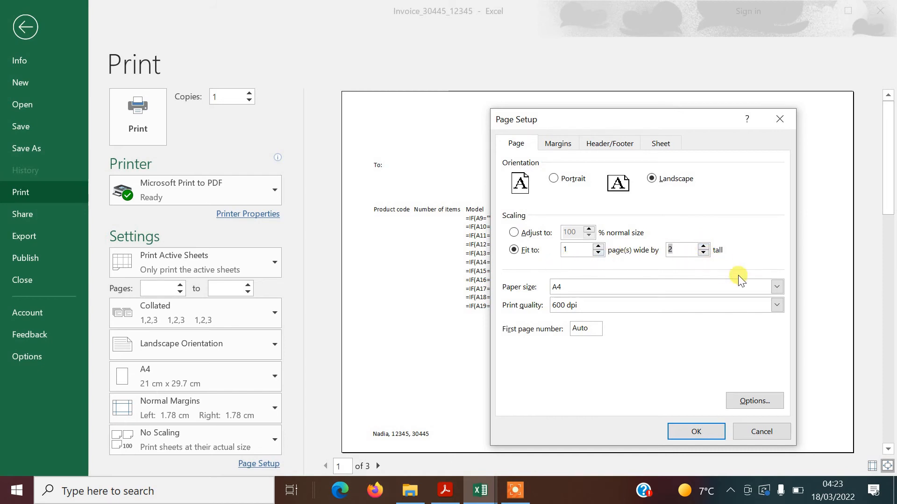
pyautogui.click(658, 145)
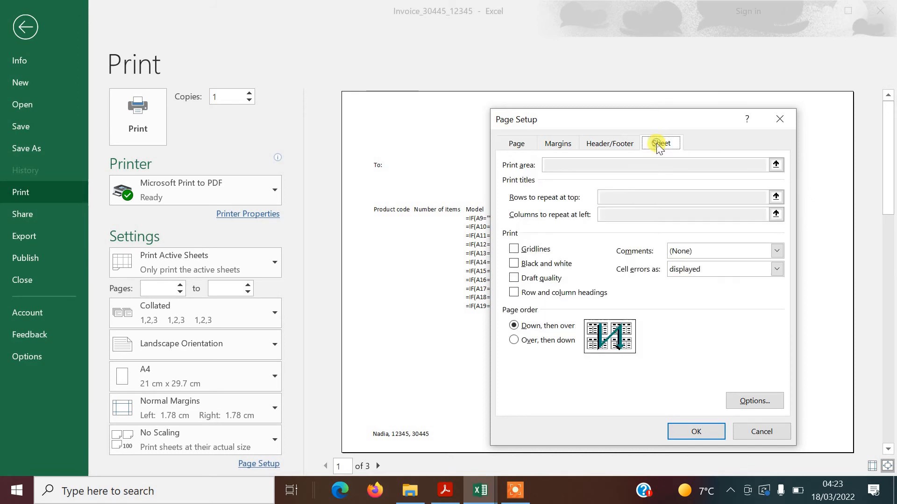
pyautogui.click(533, 249)
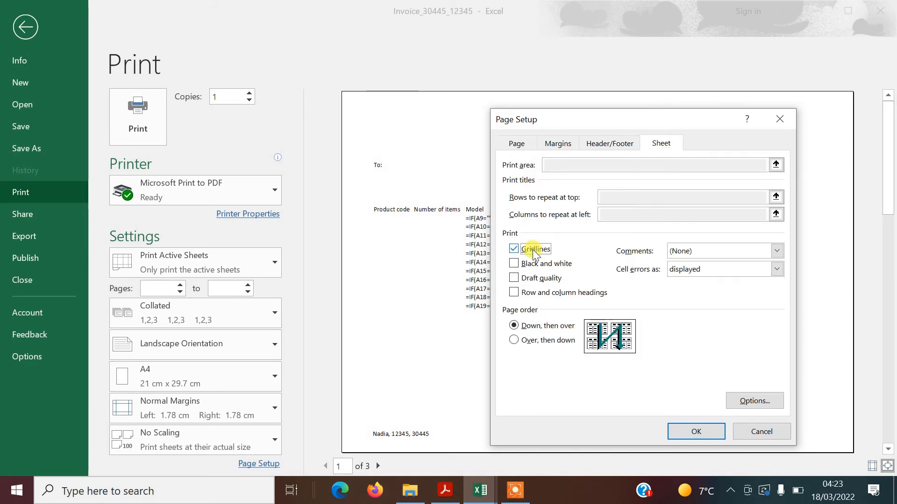
pyautogui.click(540, 298)
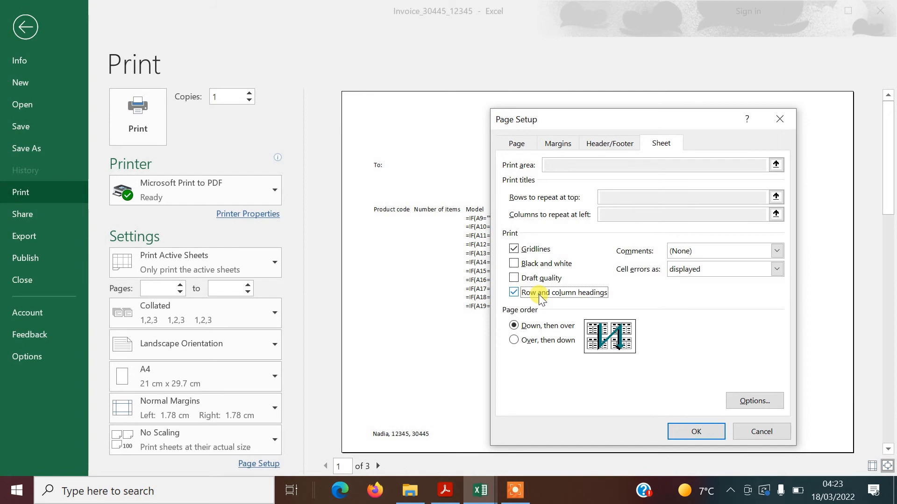
pyautogui.click(704, 430)
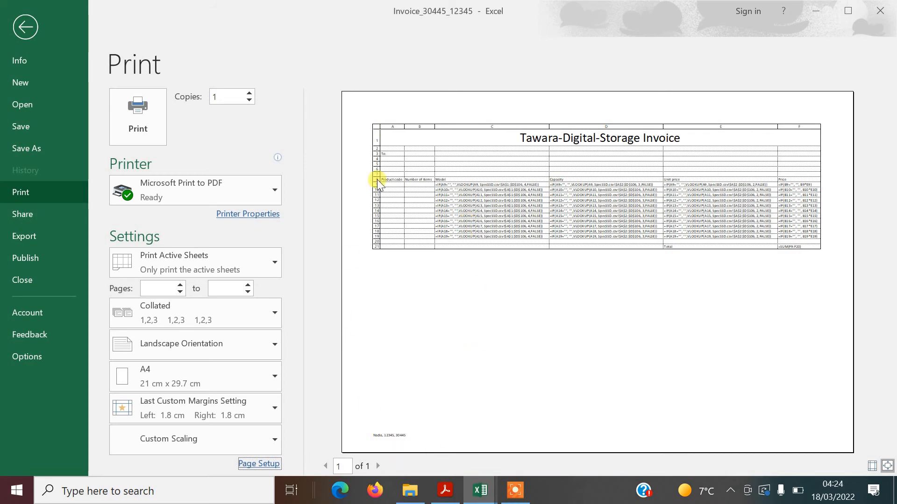
pyautogui.click(21, 26)
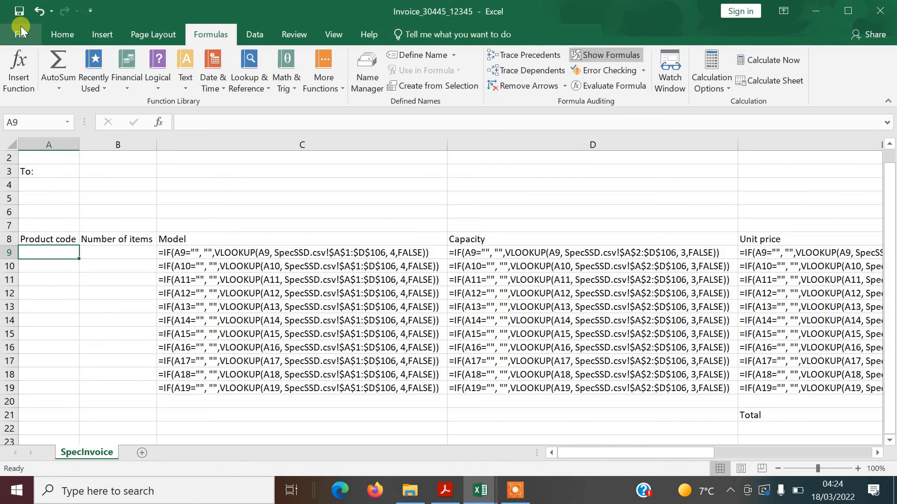
# Scroll the specimen paper to question 16 about the invoice address
pyautogui.hotkey('alt', 'Tab')
pyautogui.hotkey('alt', 'Tab')
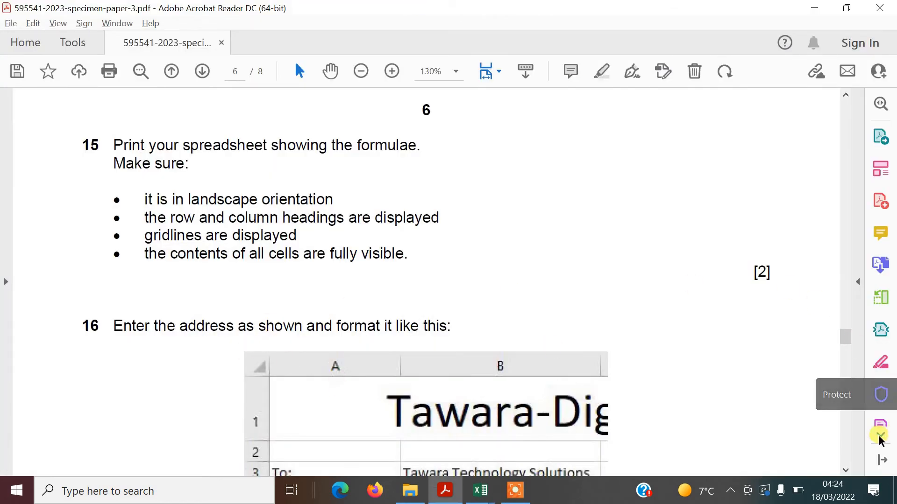
pyautogui.click(845, 471)
pyautogui.click(845, 472)
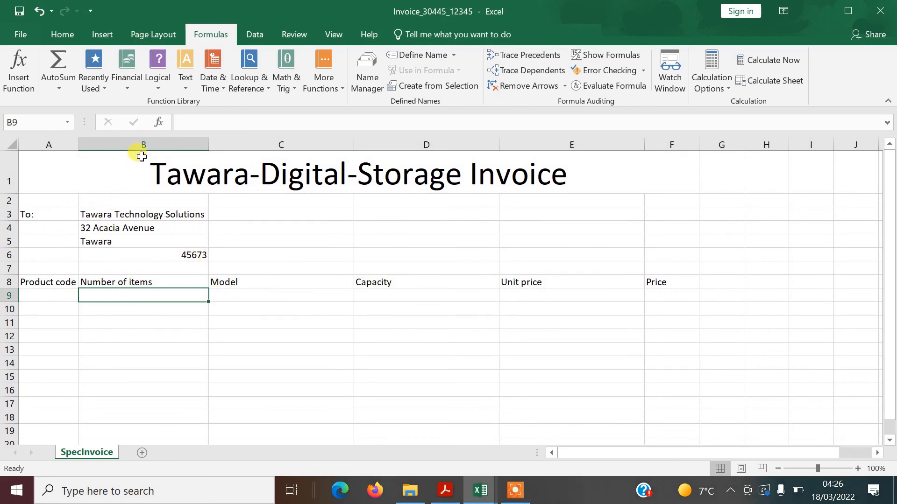
# Left-align 45673 in cell B6, then check the exam paper's product-code instructions
pyautogui.click(190, 254)
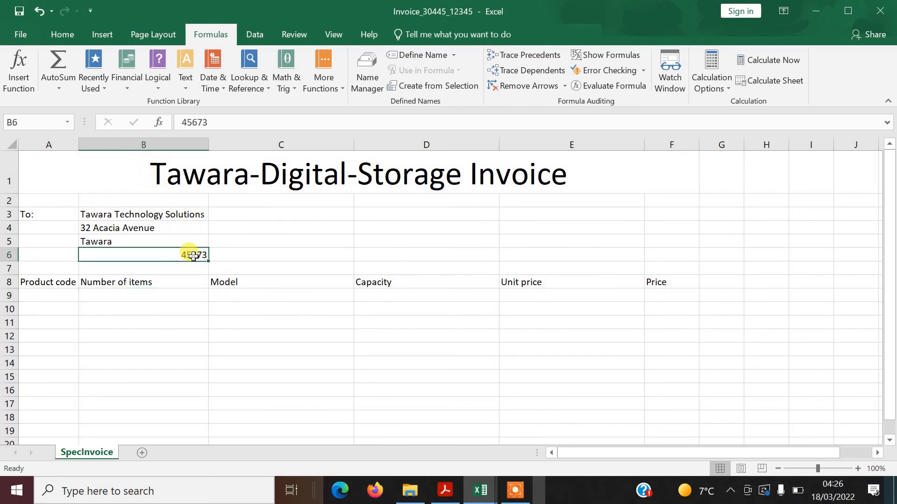
pyautogui.click(63, 34)
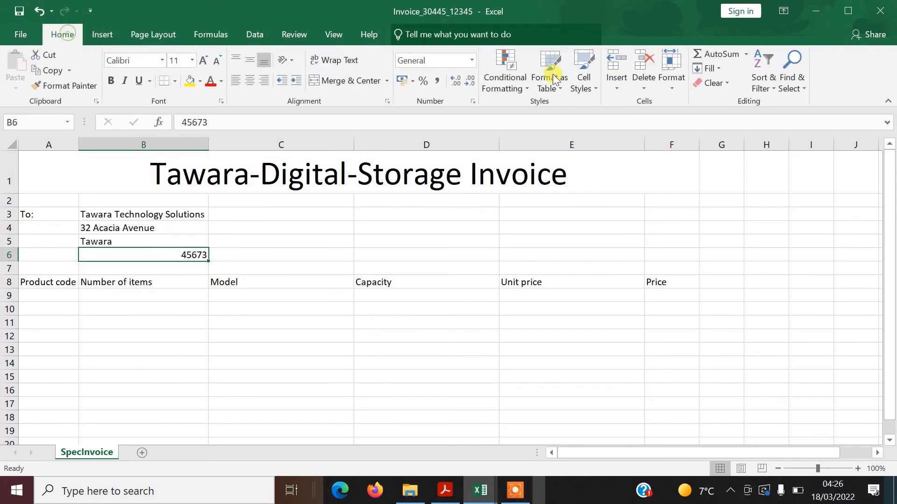
pyautogui.click(236, 82)
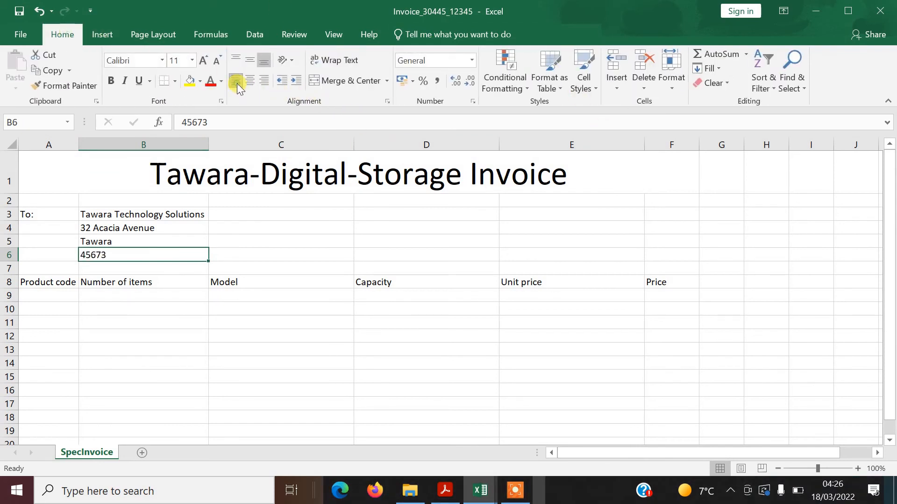
pyautogui.click(238, 243)
pyautogui.hotkey('alt', 'Tab')
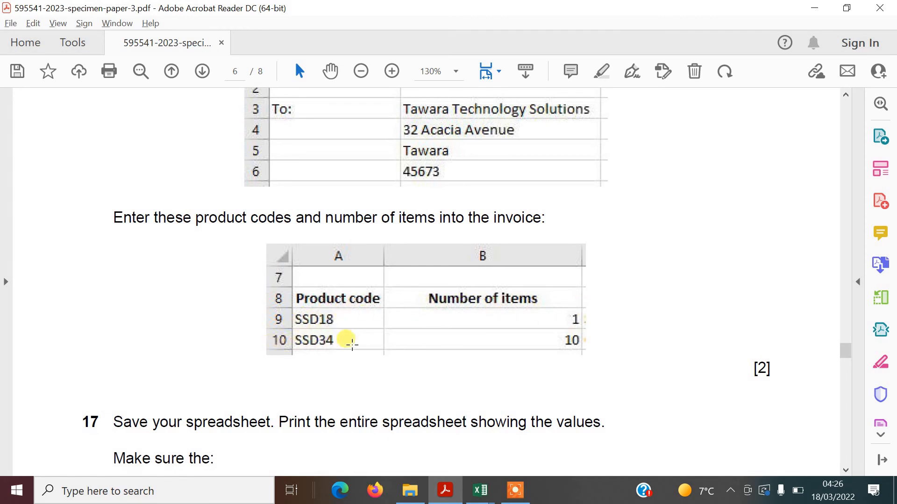
# Enter ssd18 with quantity 1 in row 9 and ssd34 with quantity 10 in row 10
pyautogui.hotkey('alt', 'Tab')
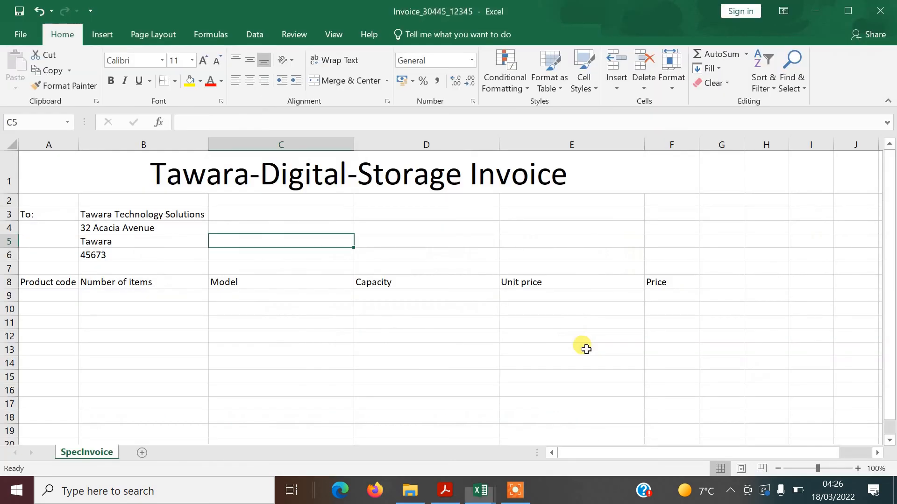
pyautogui.click(46, 297)
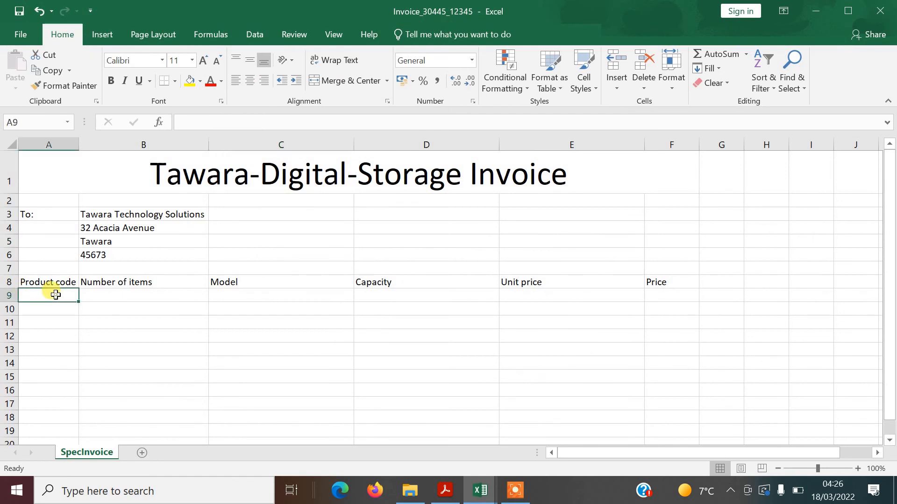
pyautogui.write('ssd18')
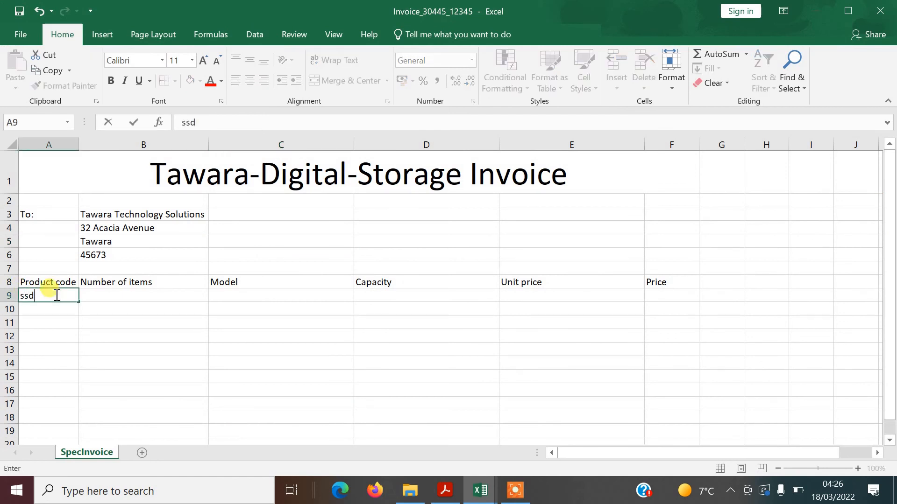
pyautogui.click(91, 296)
pyautogui.write('1')
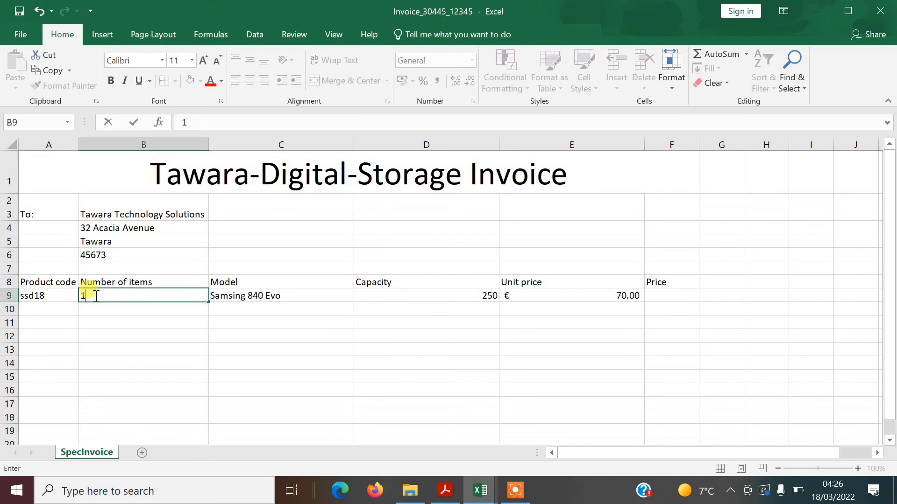
pyautogui.click(56, 309)
pyautogui.write('ssd34')
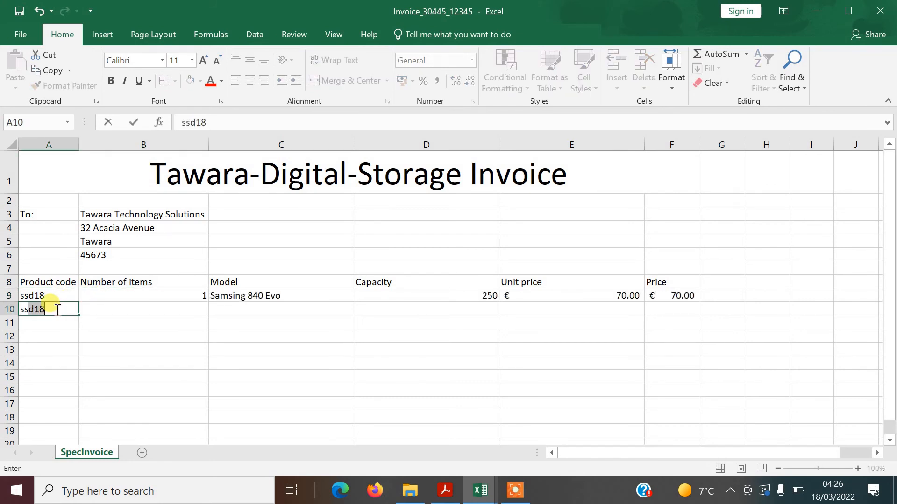
pyautogui.click(117, 309)
pyautogui.write('10')
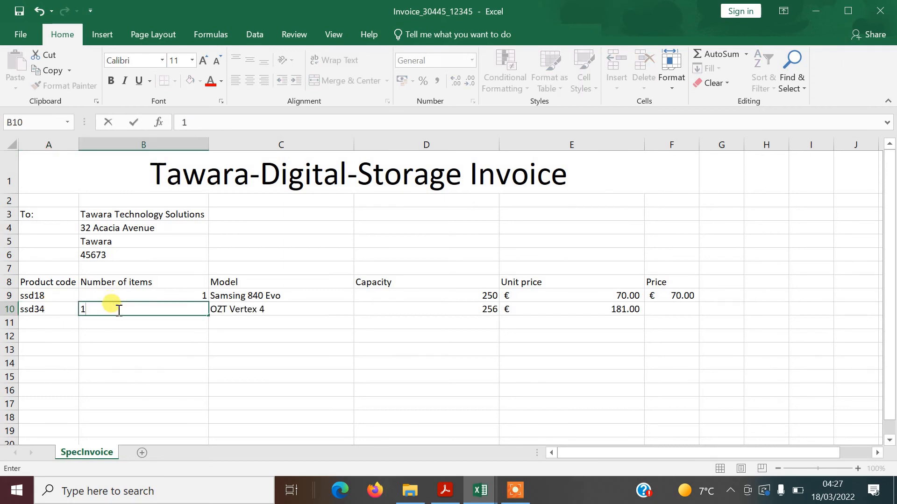
pyautogui.click(147, 319)
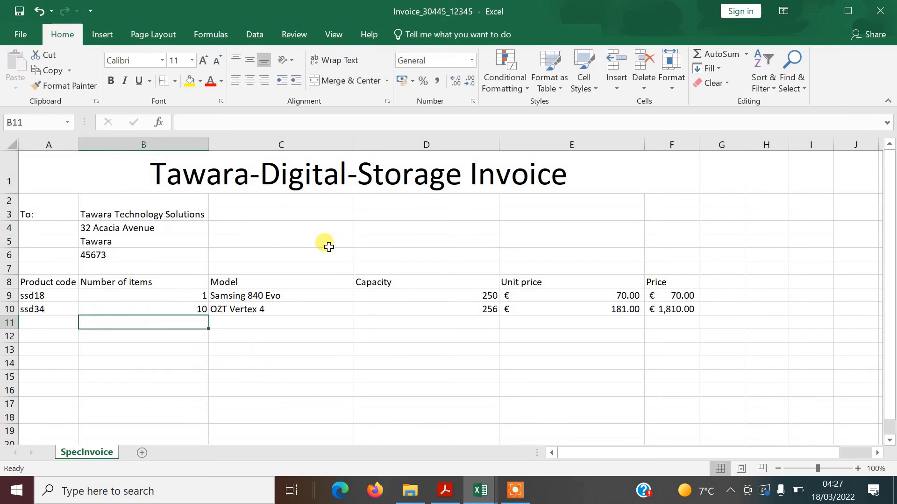
pyautogui.hotkey('alt', 'Tab')
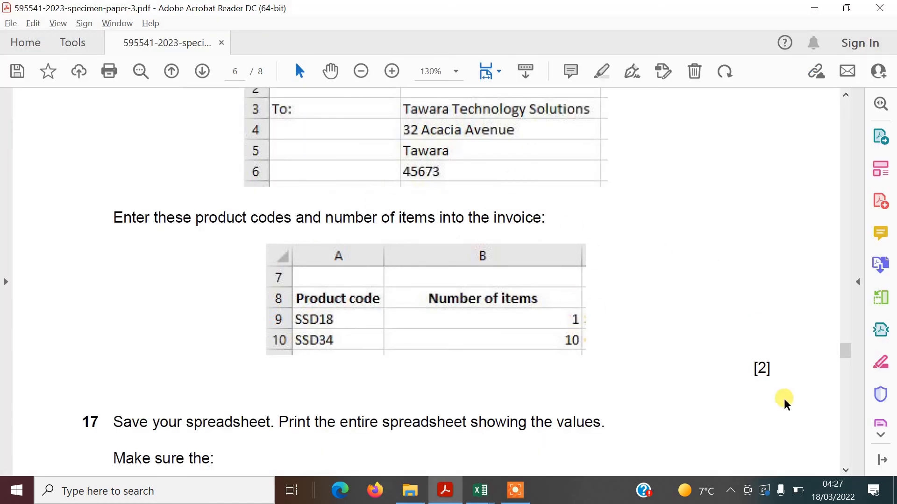
# Scroll the exam paper to question 17's printing requirements, then return to the invoice
pyautogui.click(845, 470)
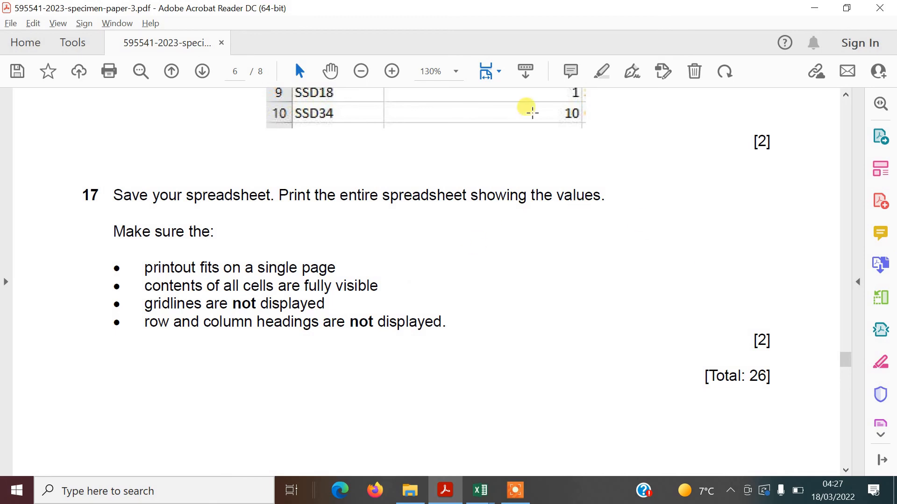
pyautogui.hotkey('alt', 'Tab')
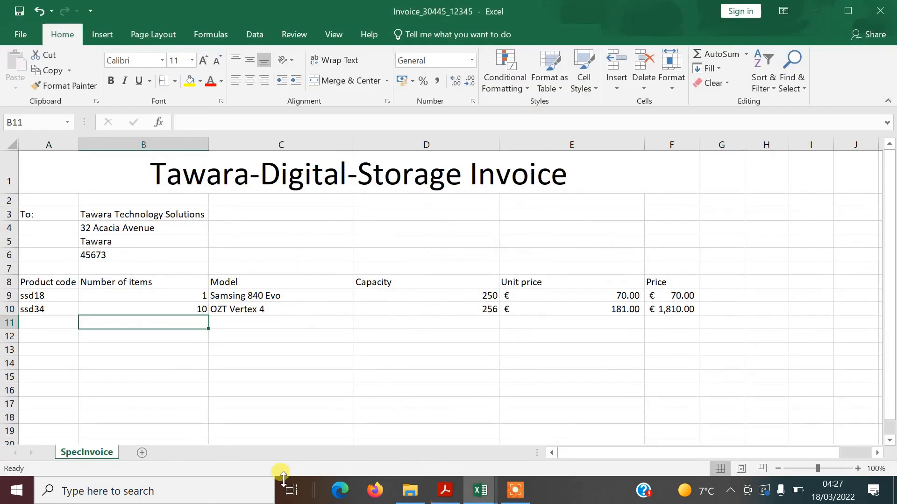
# In Page Setup, turn off printed gridlines and row and column headings, then return to the exam paper
pyautogui.click(22, 34)
pyautogui.click(29, 189)
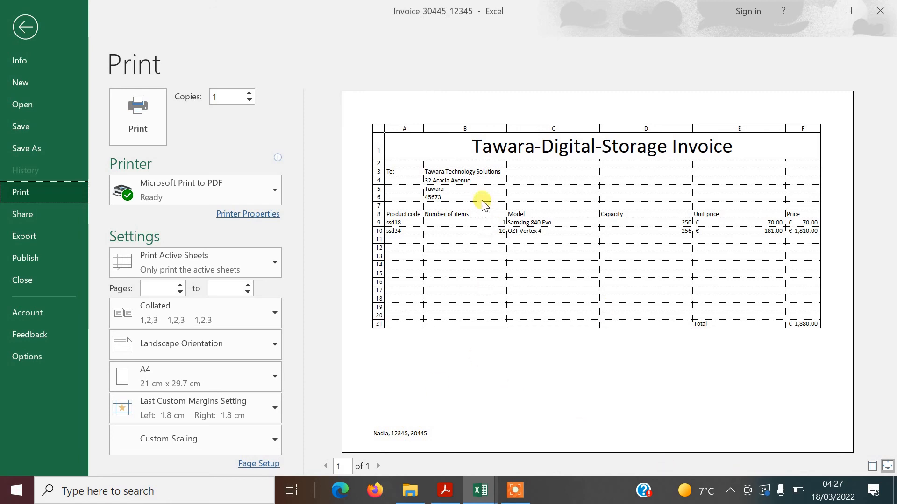
pyautogui.click(262, 462)
pyautogui.click(673, 142)
pyautogui.click(513, 249)
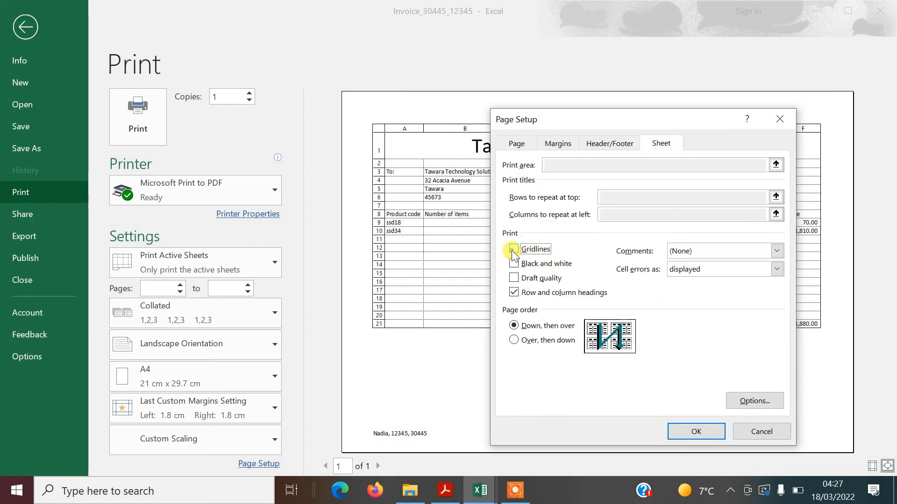
pyautogui.click(516, 293)
pyautogui.click(691, 431)
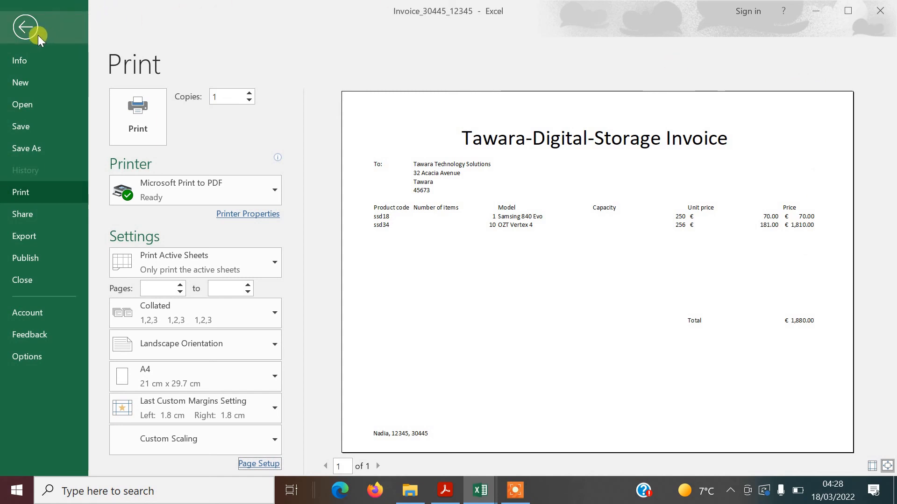
pyautogui.hotkey('alt', 'Tab')
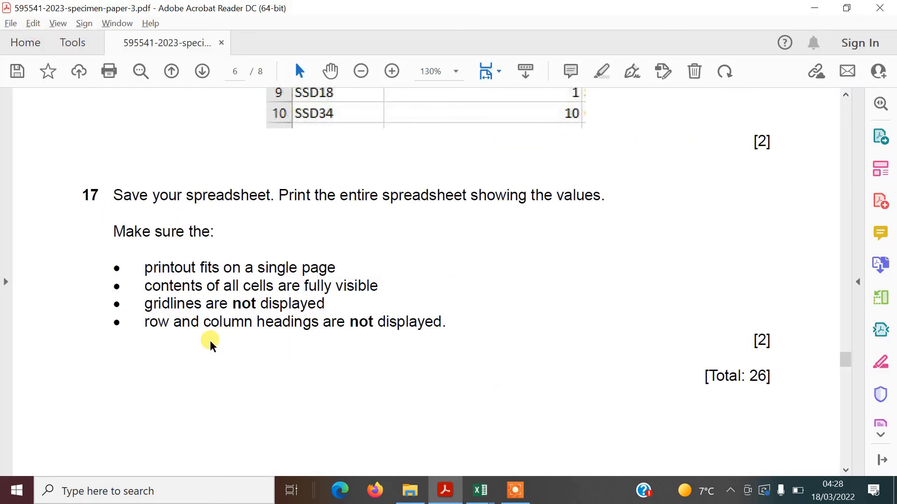
# Move down the exam paper to page 7's Task 4 printing instructions
pyautogui.click(845, 469)
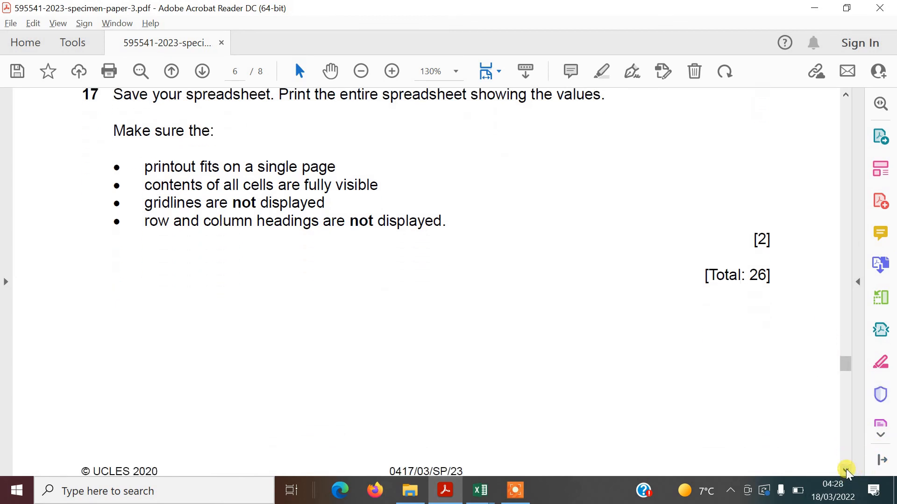
pyautogui.click(845, 469)
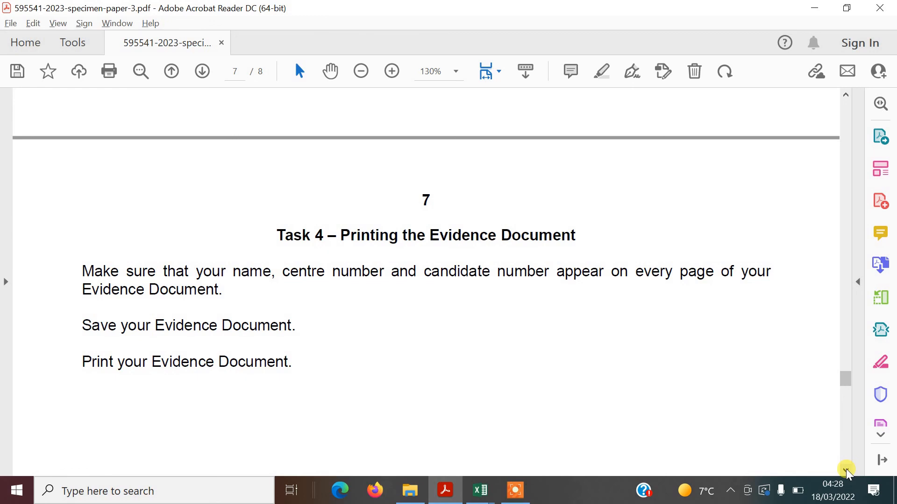
pyautogui.click(846, 469)
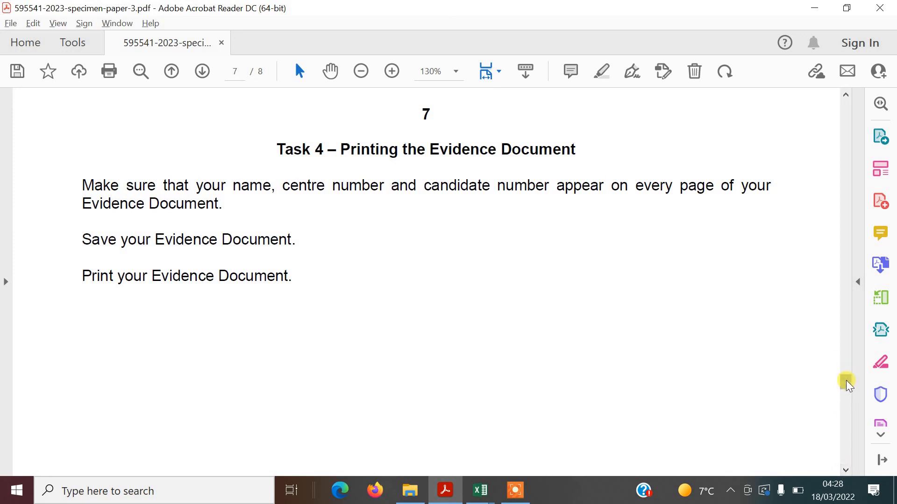
# Save the invoice workbook in Excel and return to the exam paper
pyautogui.click(482, 491)
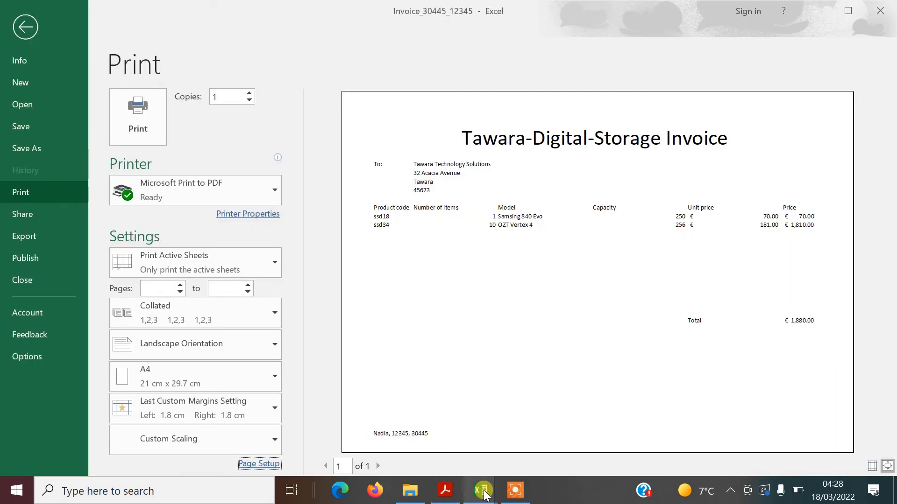
pyautogui.click(24, 128)
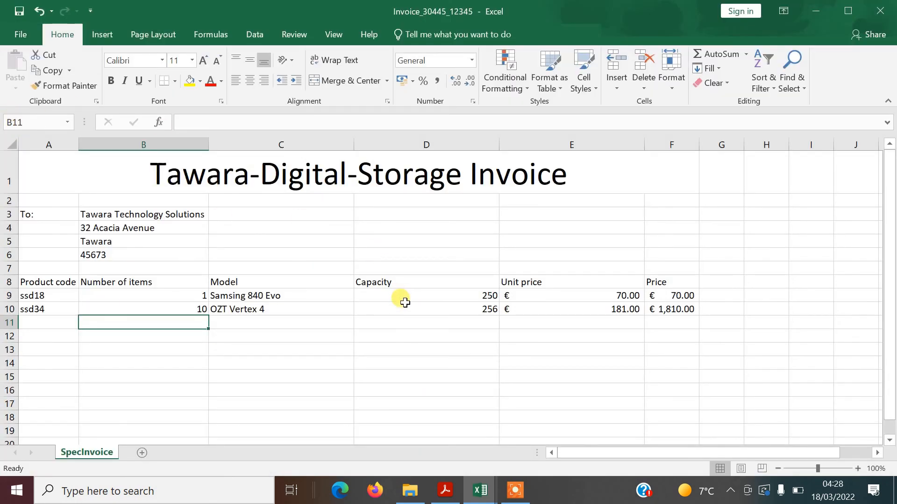
pyautogui.hotkey('alt', 'Tab')
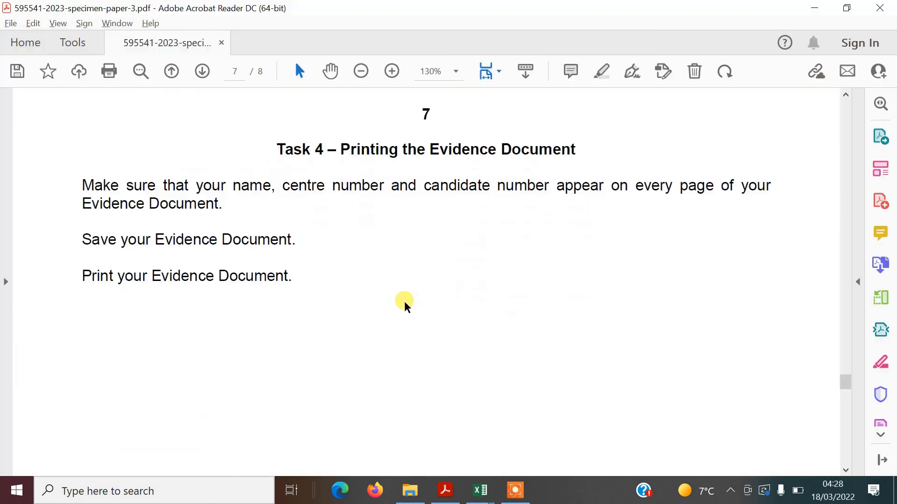